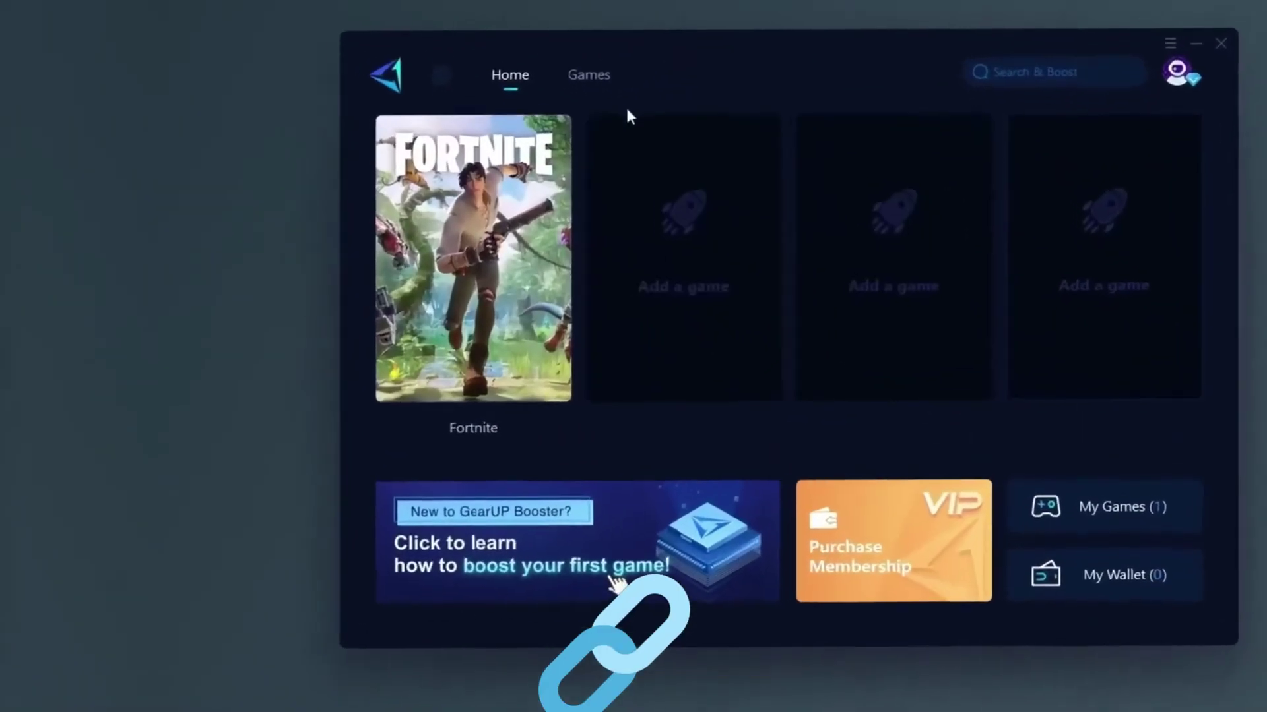
click(389, 449)
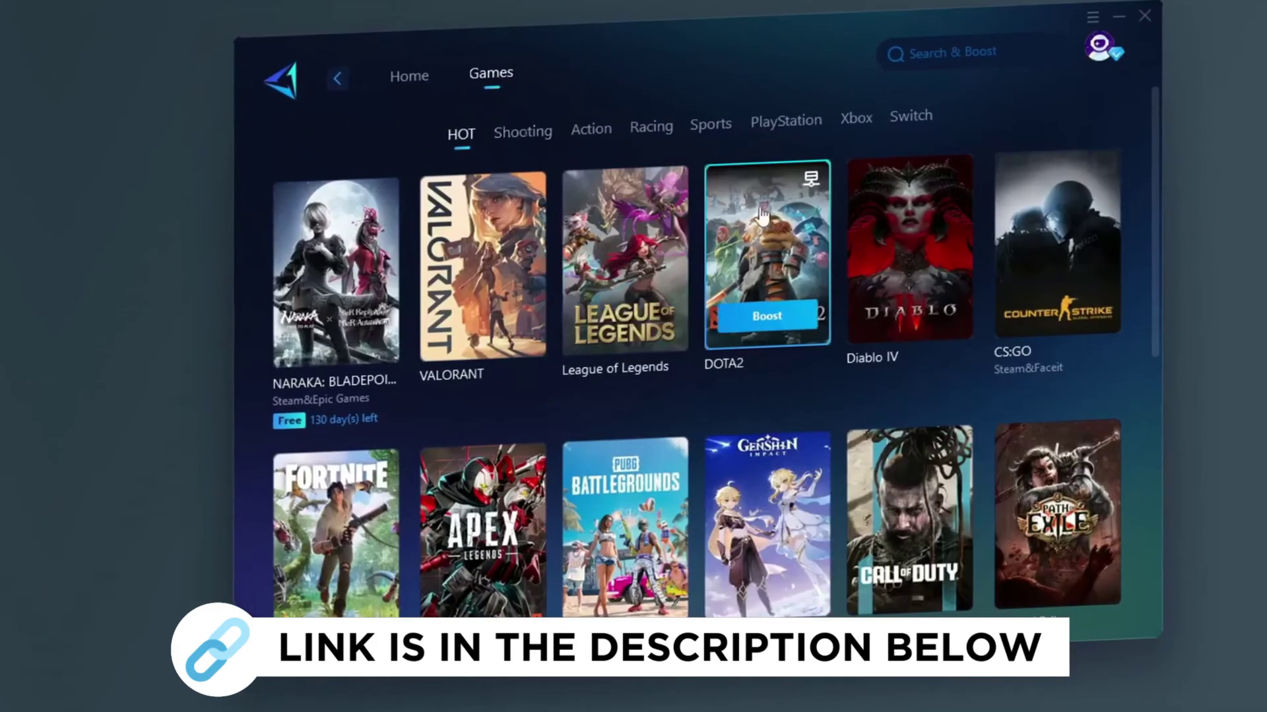
scroll(607, 205, down, 2)
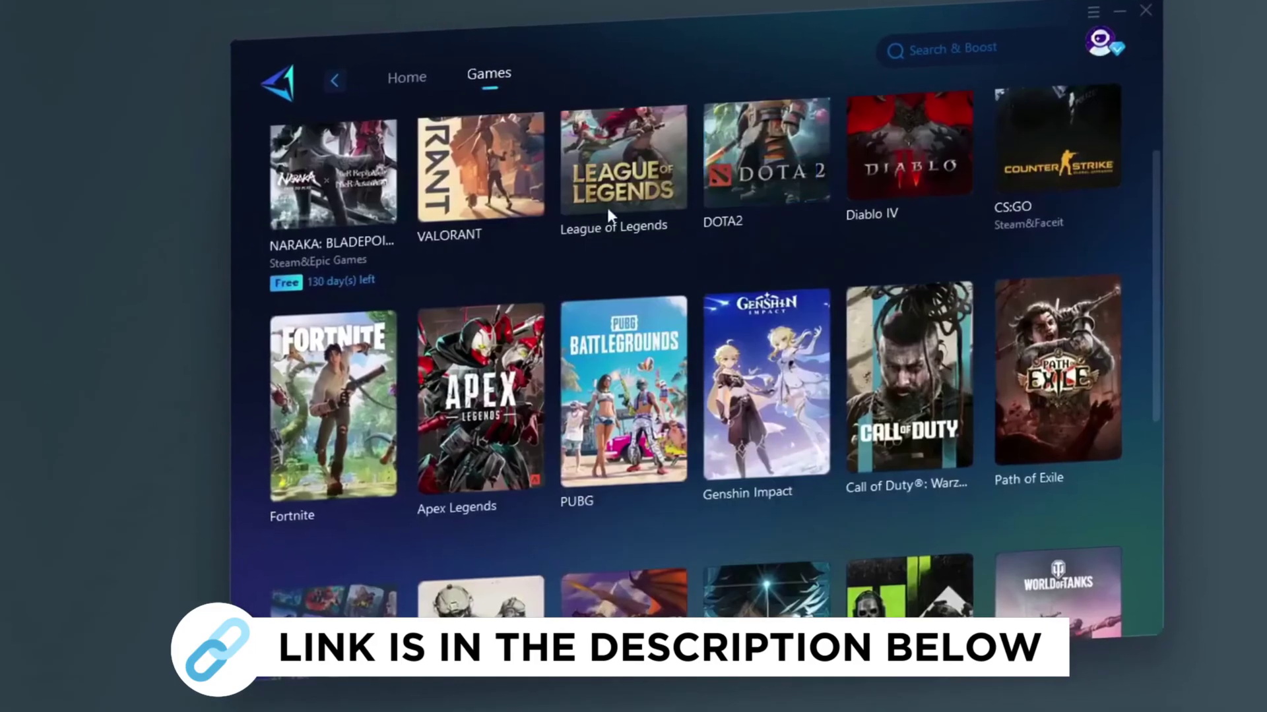
scroll(627, 320, down, 4)
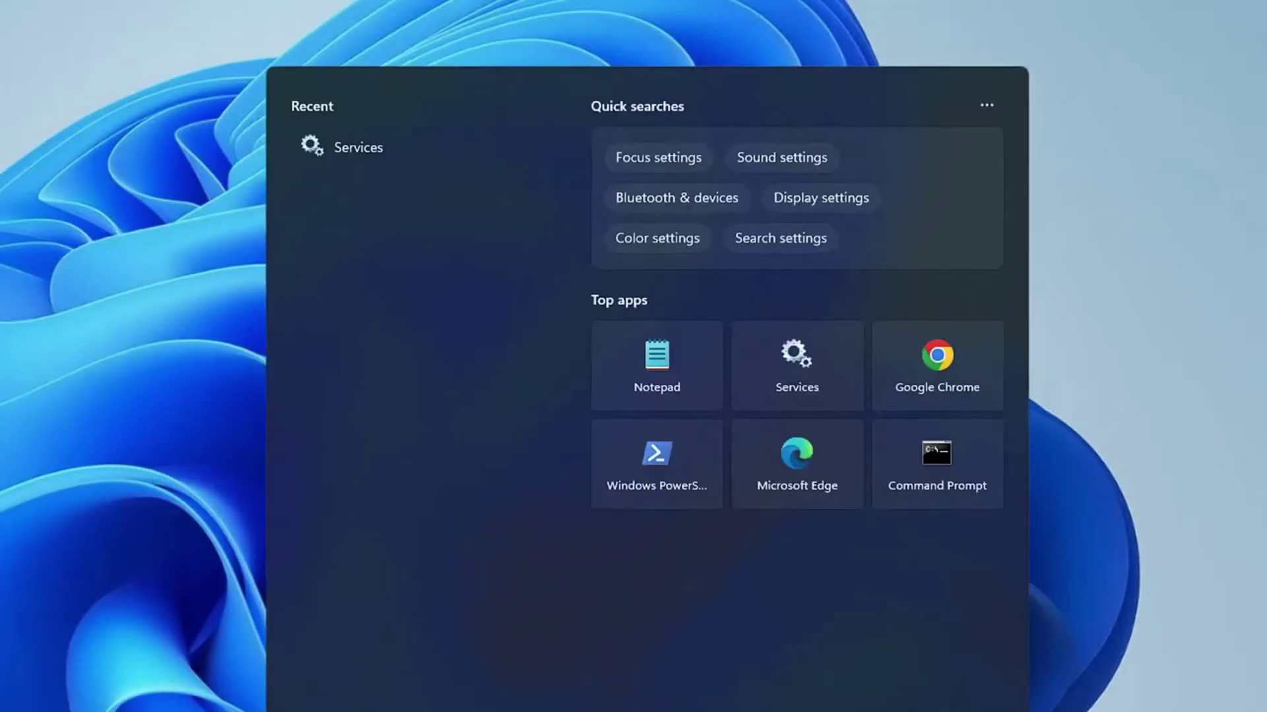
text(powershell)
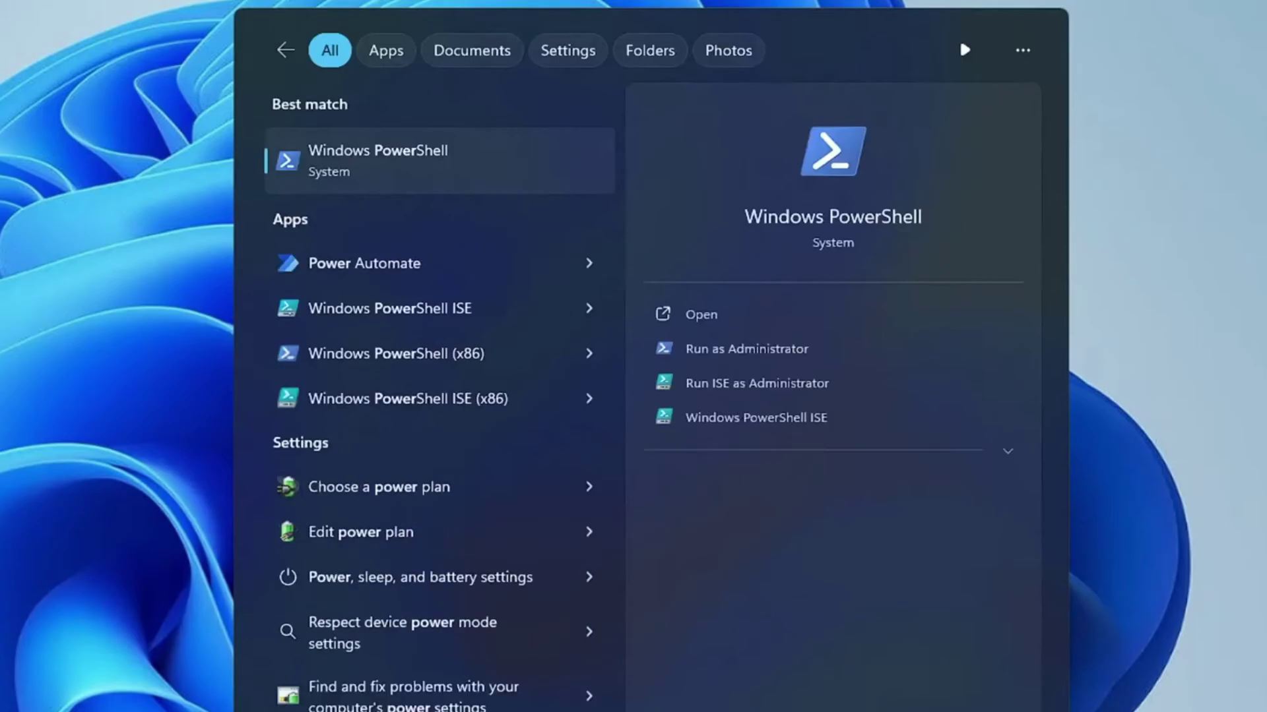
right_click(402, 170)
click(486, 195)
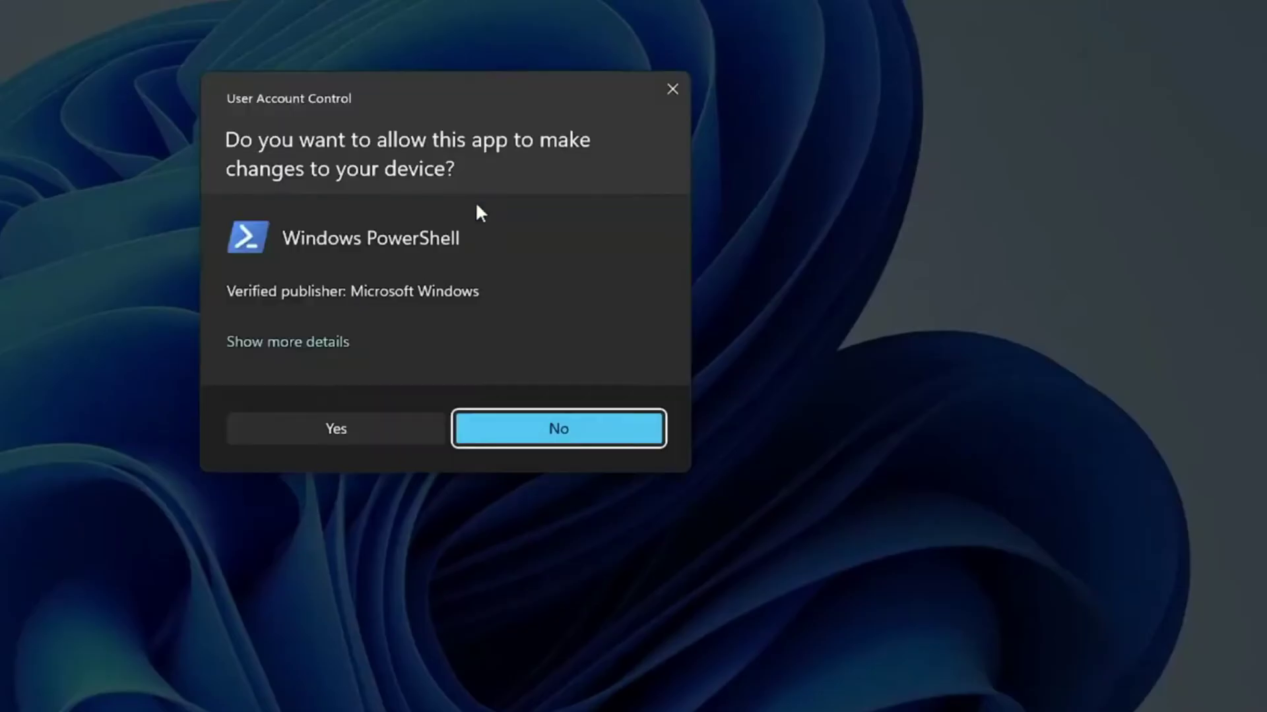
click(375, 422)
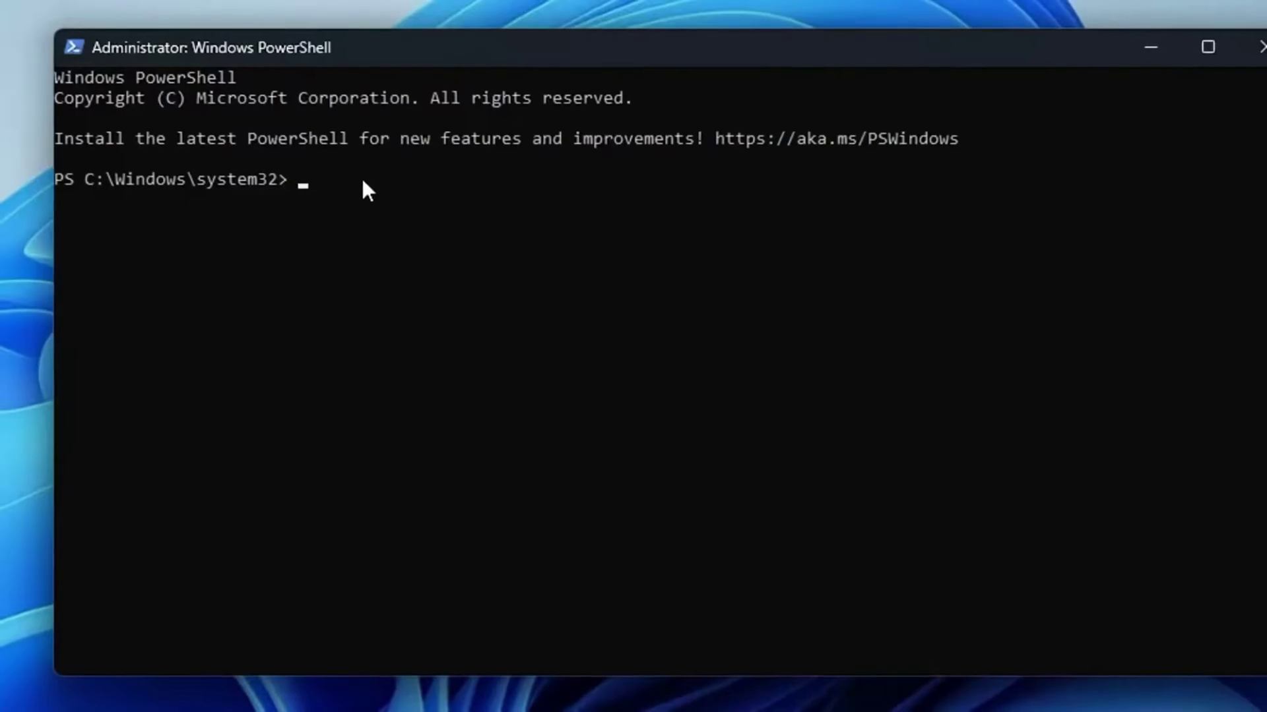
text(iwr -useb https://christitus.com/win | iex)
key(Return)
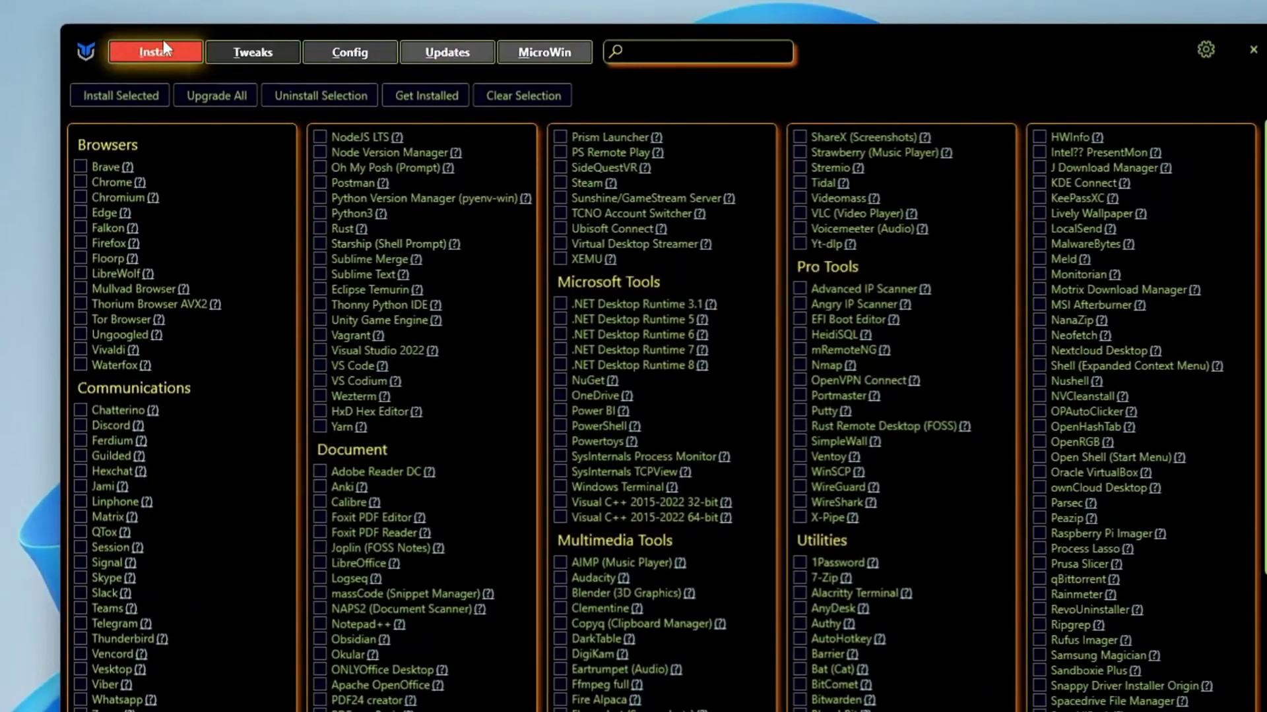
click(245, 56)
click(347, 54)
click(440, 53)
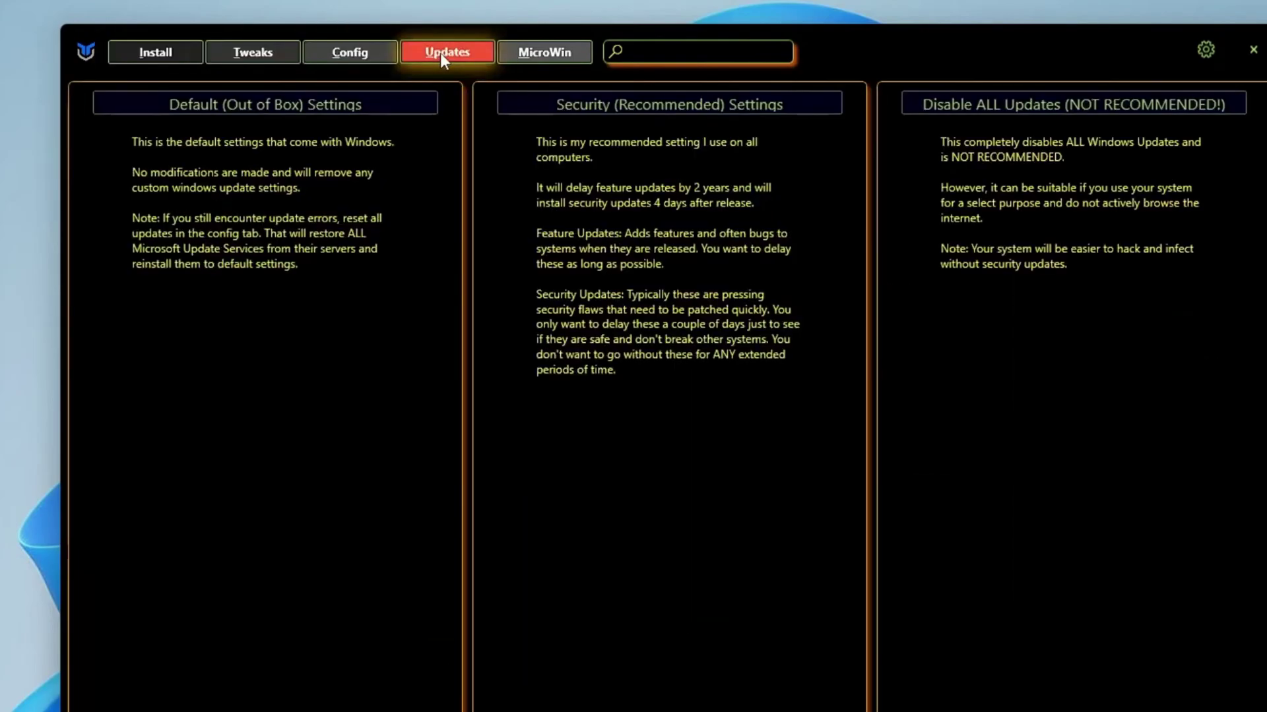
click(561, 58)
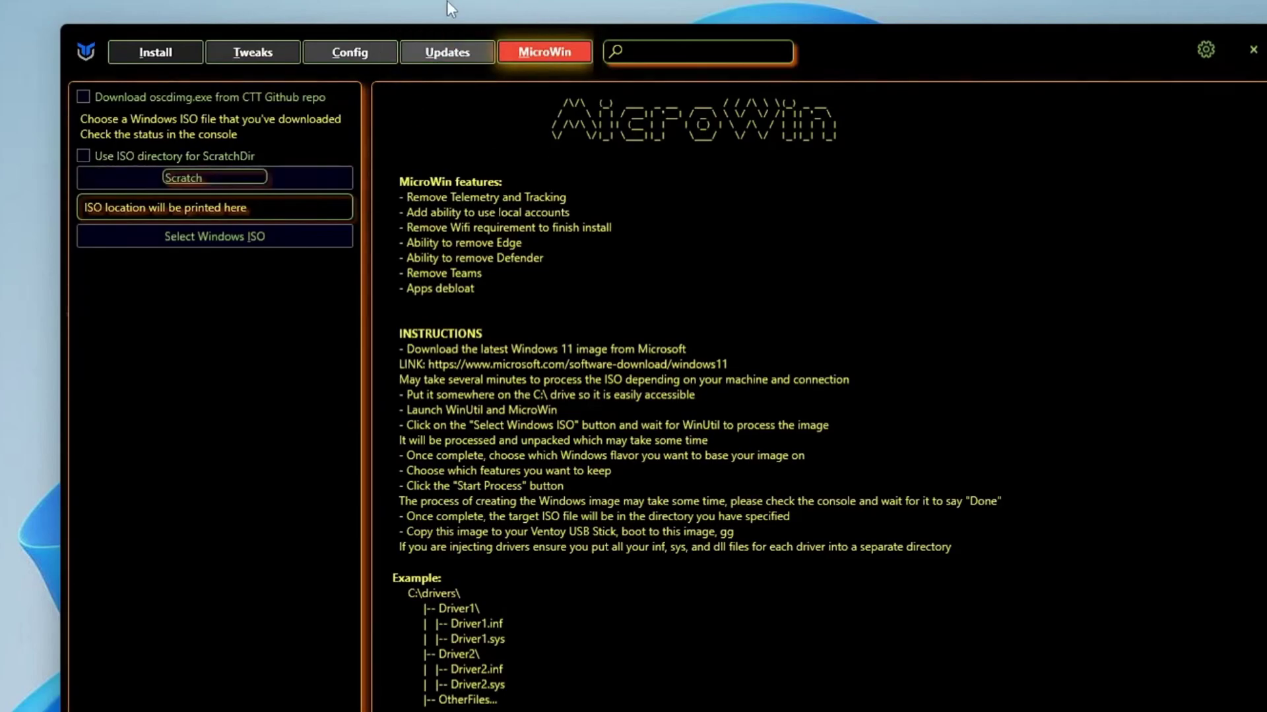
- Select the recommended Desktop tweaks plus Create Restore Point, Delete Temporary Files and Run Disk Cleanup, but exclude Disable Storage Sense
click(271, 53)
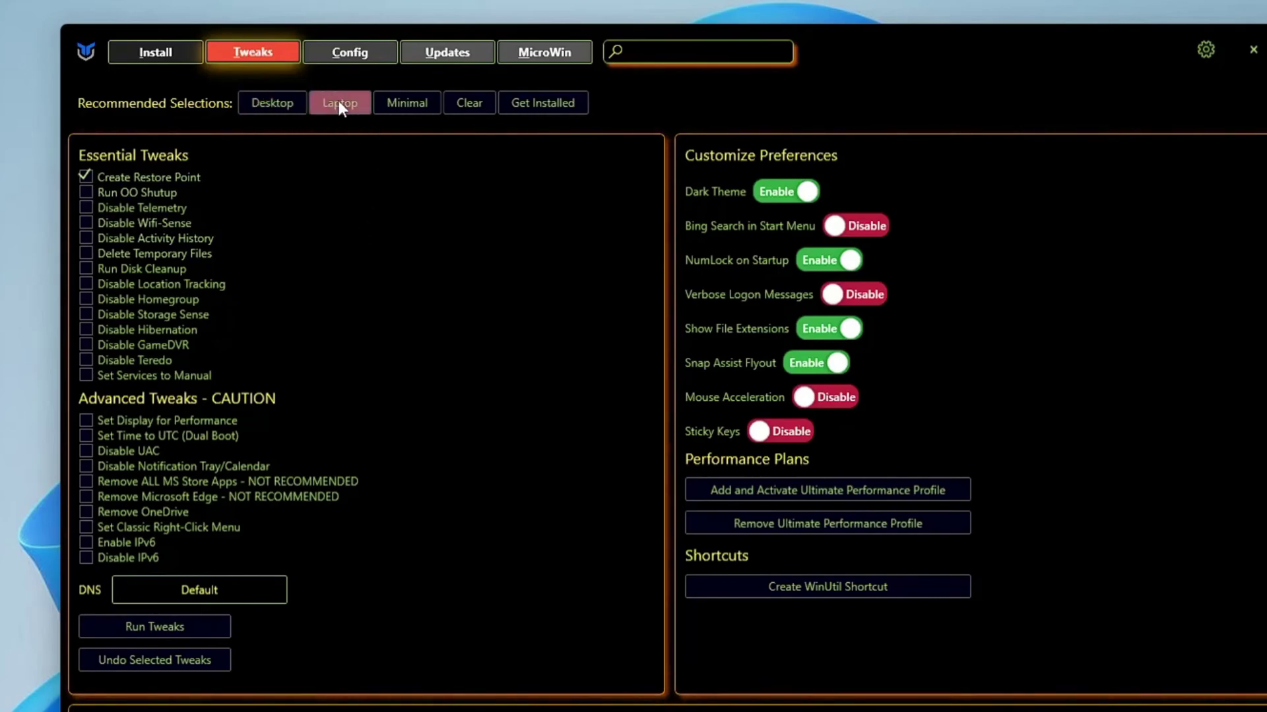
click(270, 106)
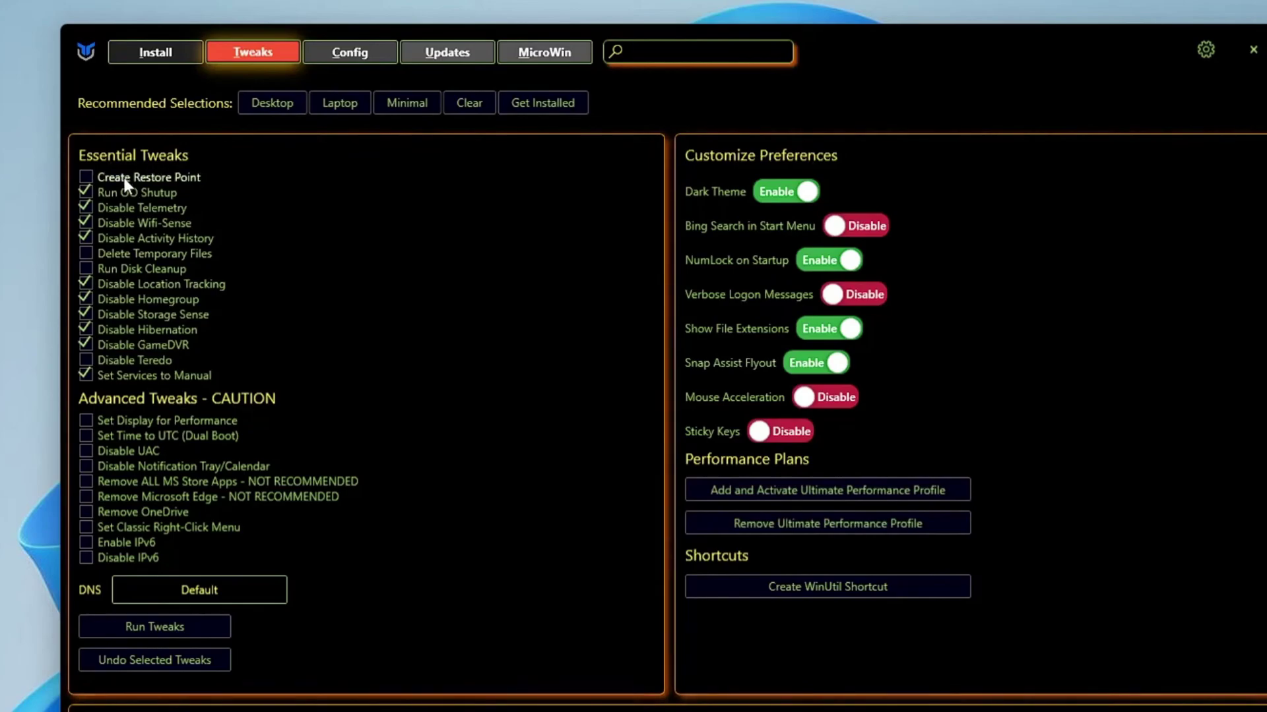
mouse_move(125, 184)
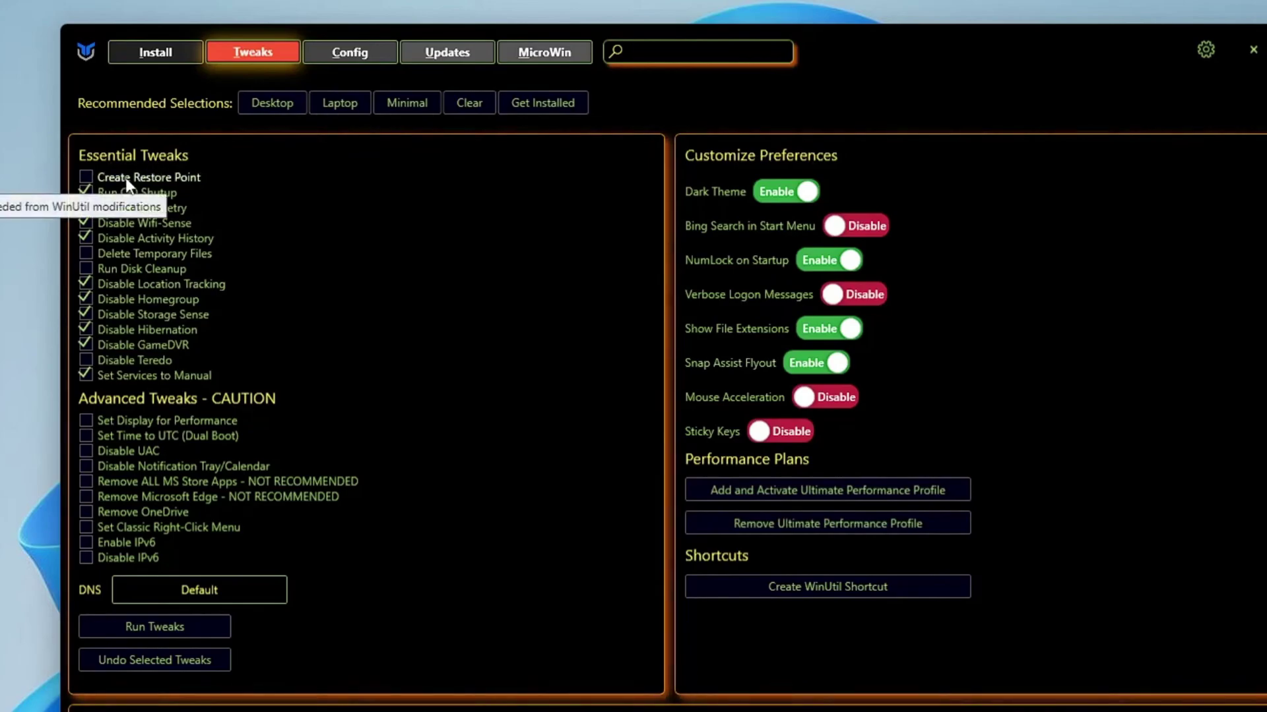
click(126, 179)
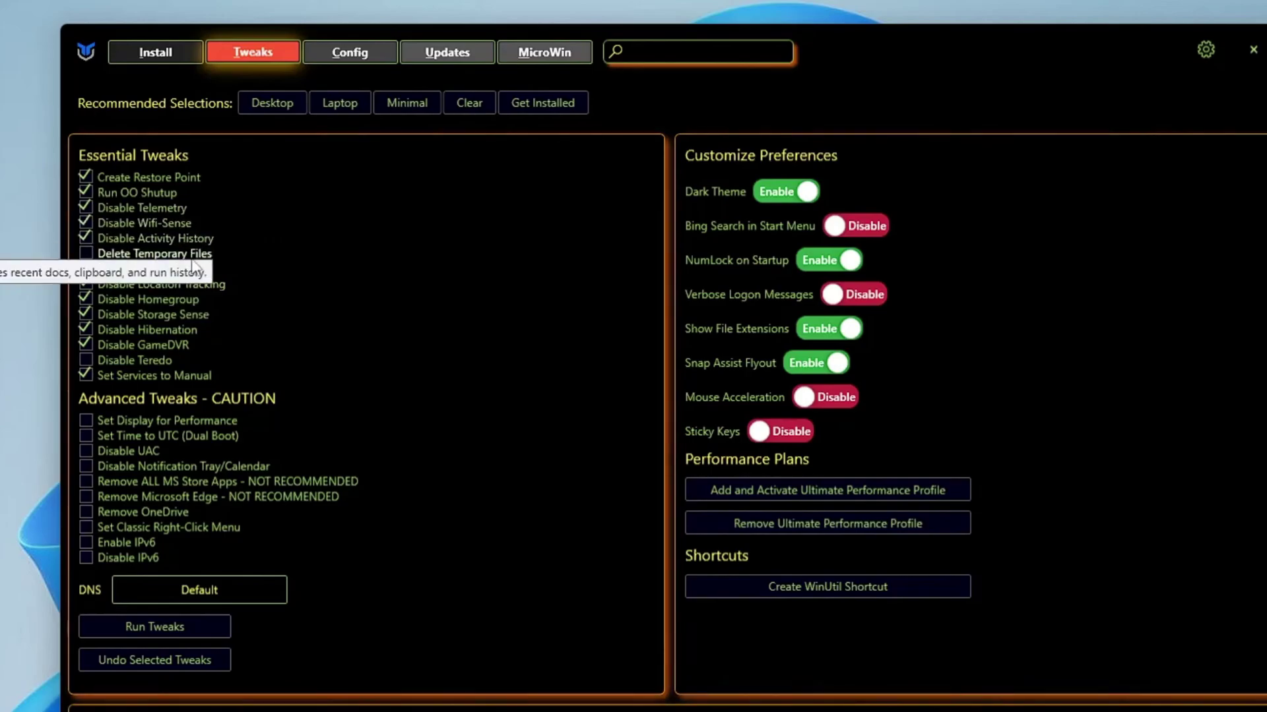
click(120, 252)
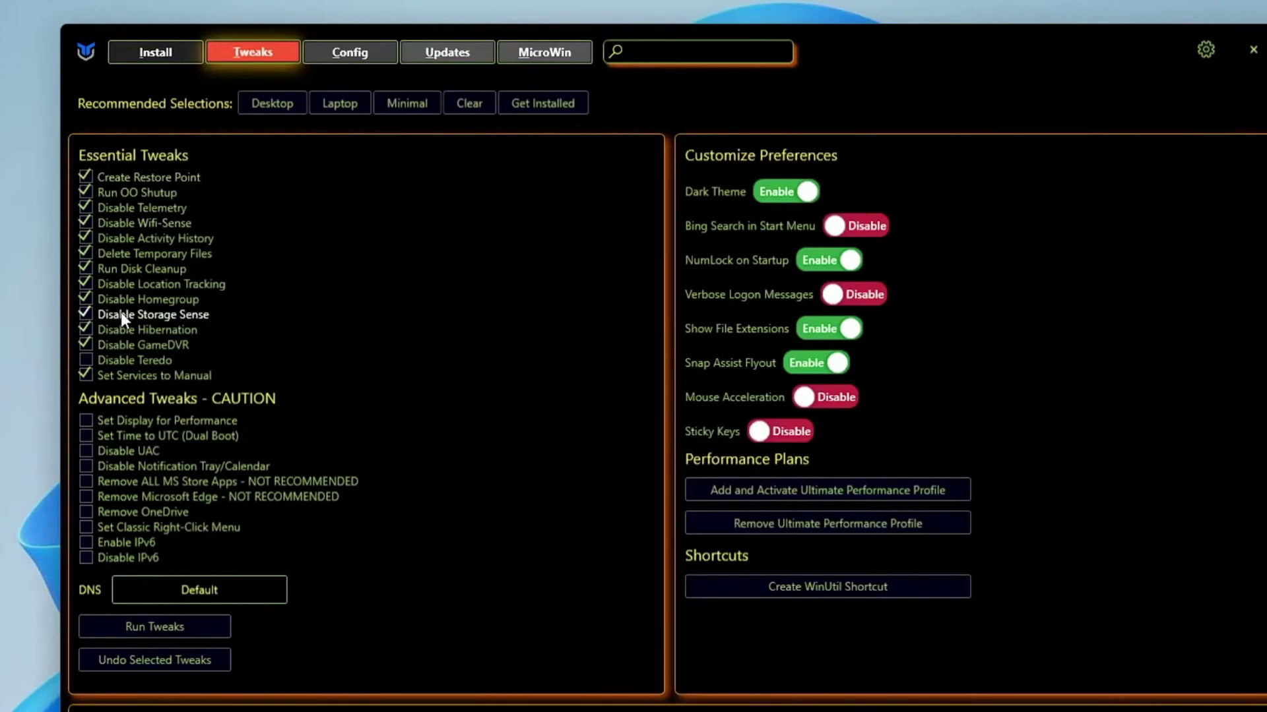
click(121, 314)
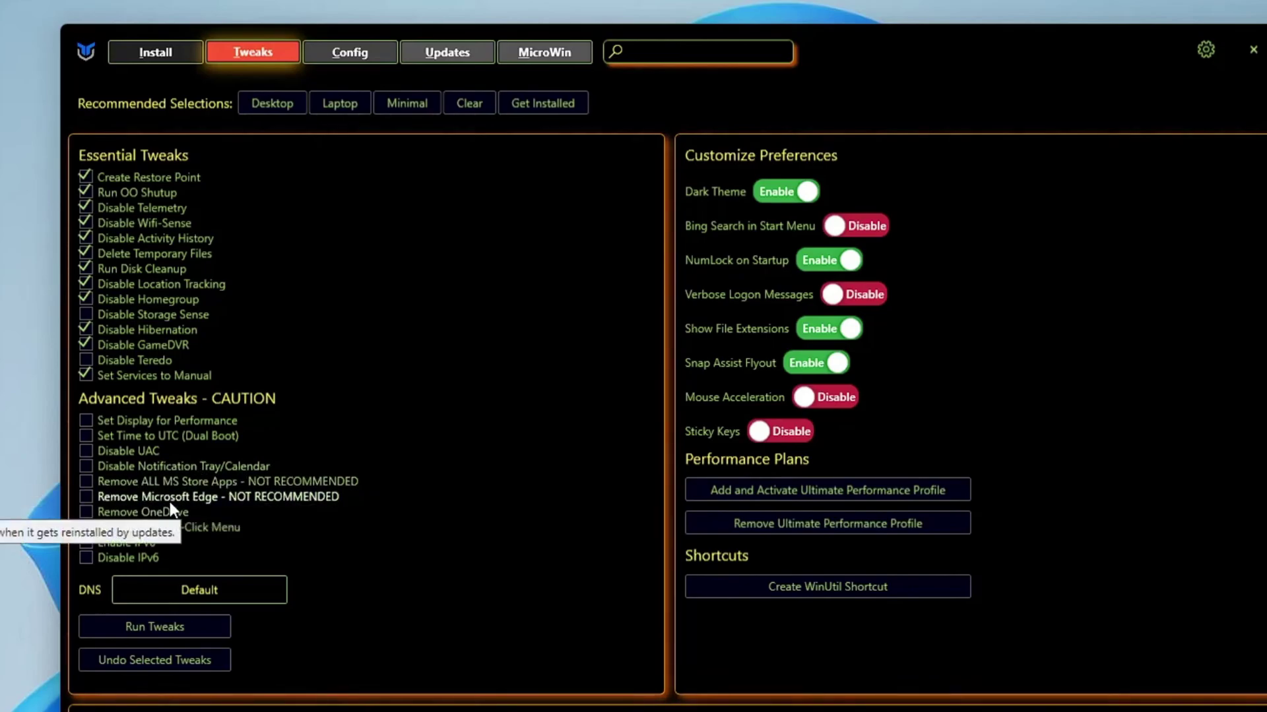
- Select the advanced tweaks Remove Microsoft Edge, Remove OneDrive, Set Classic Right-Click Menu and Disable IPv6
click(89, 495)
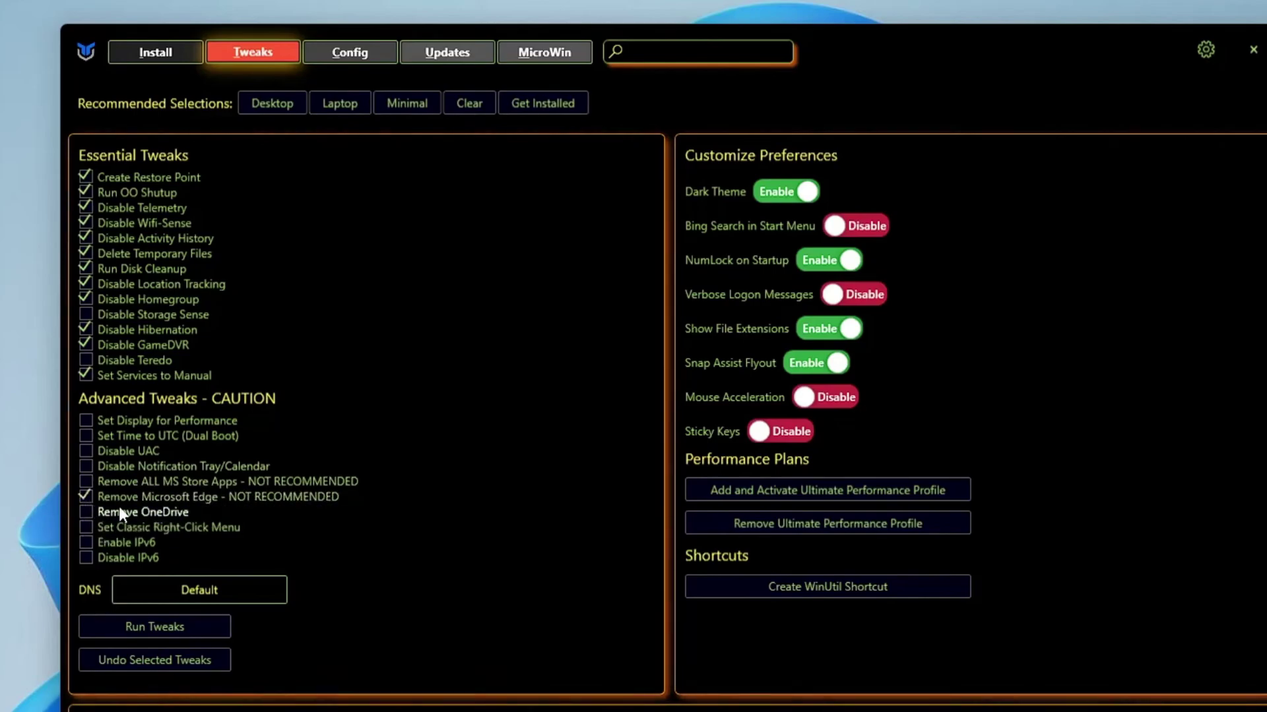
click(85, 514)
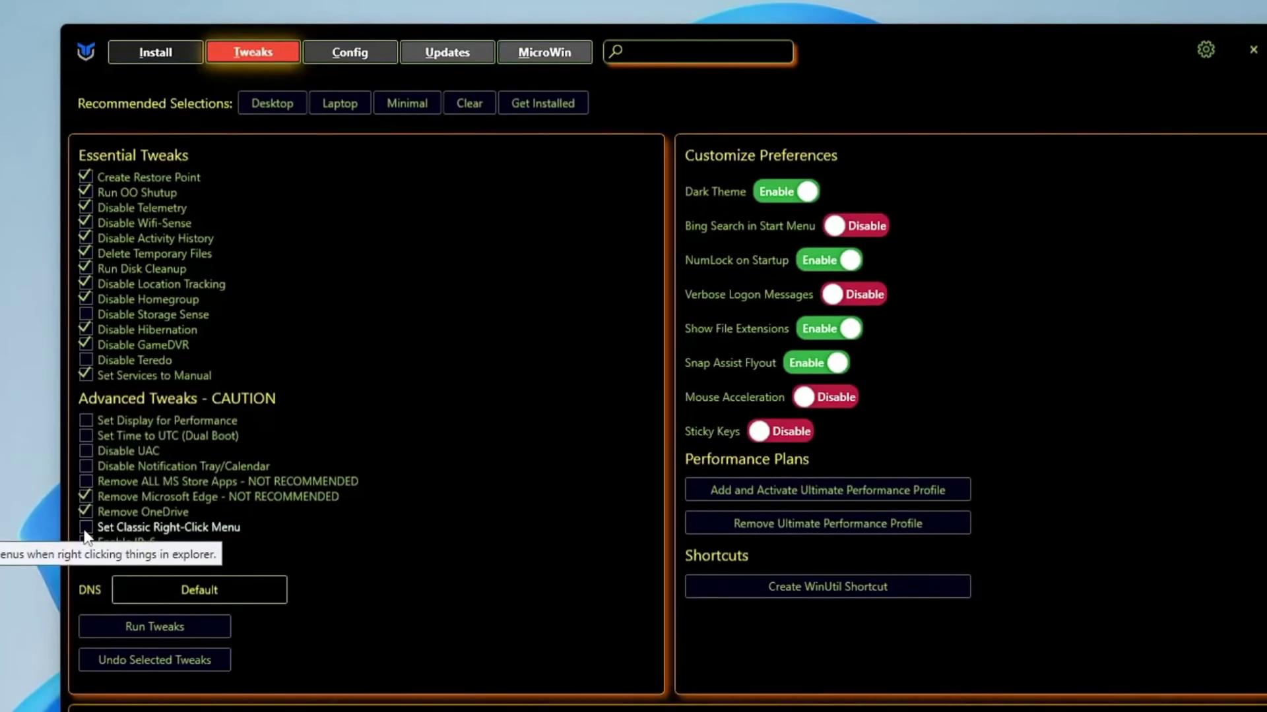
click(85, 528)
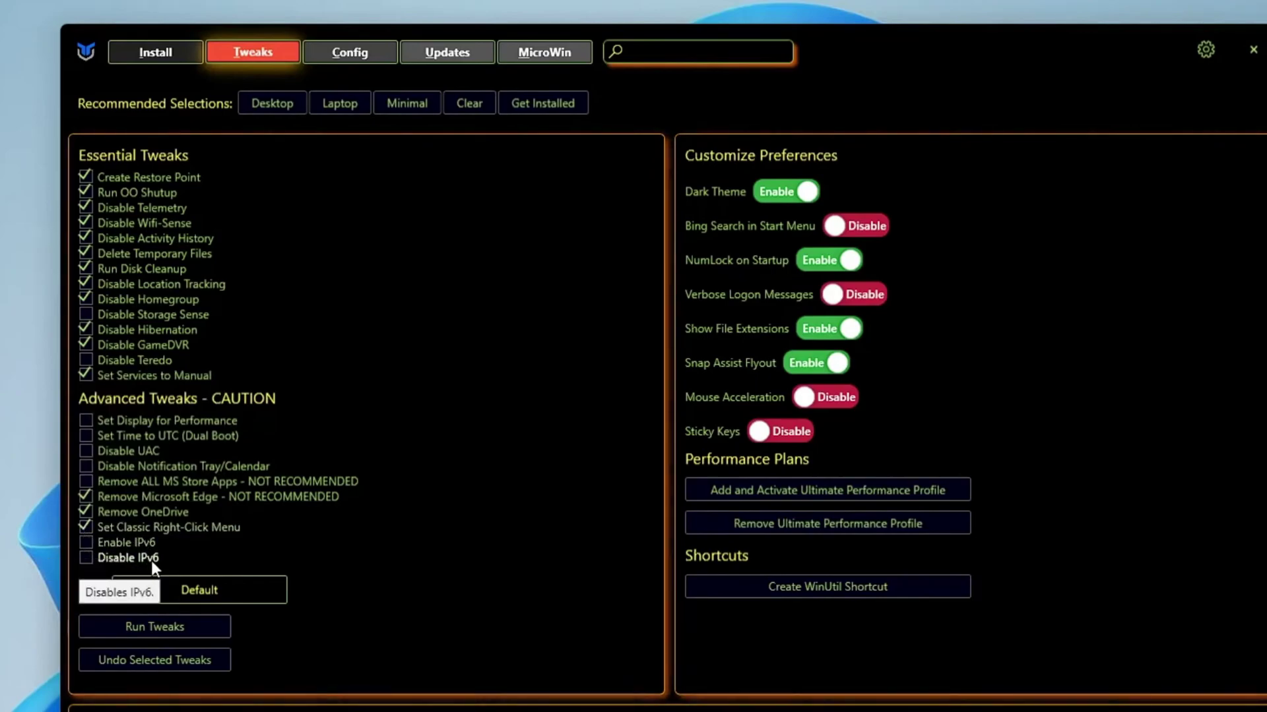
click(85, 558)
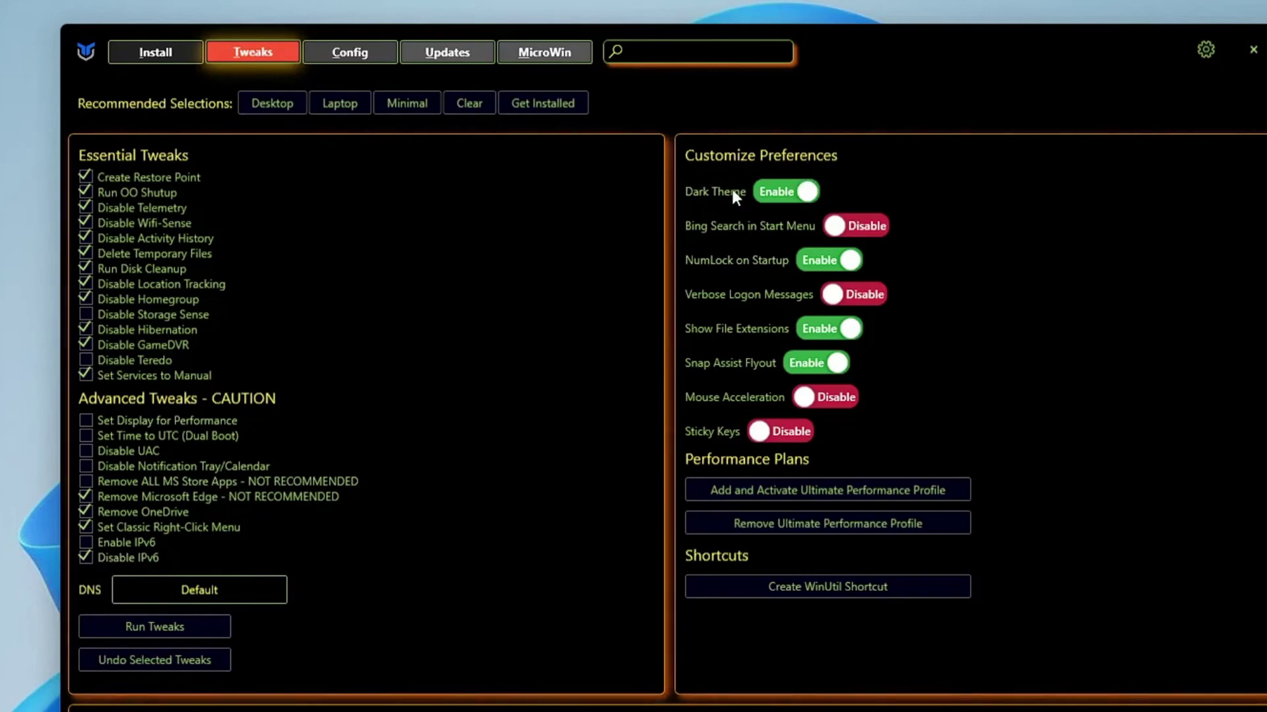
- Run the selected essential and advanced tweaks, leaving the customize preferences as they are
mouse_move(767, 225)
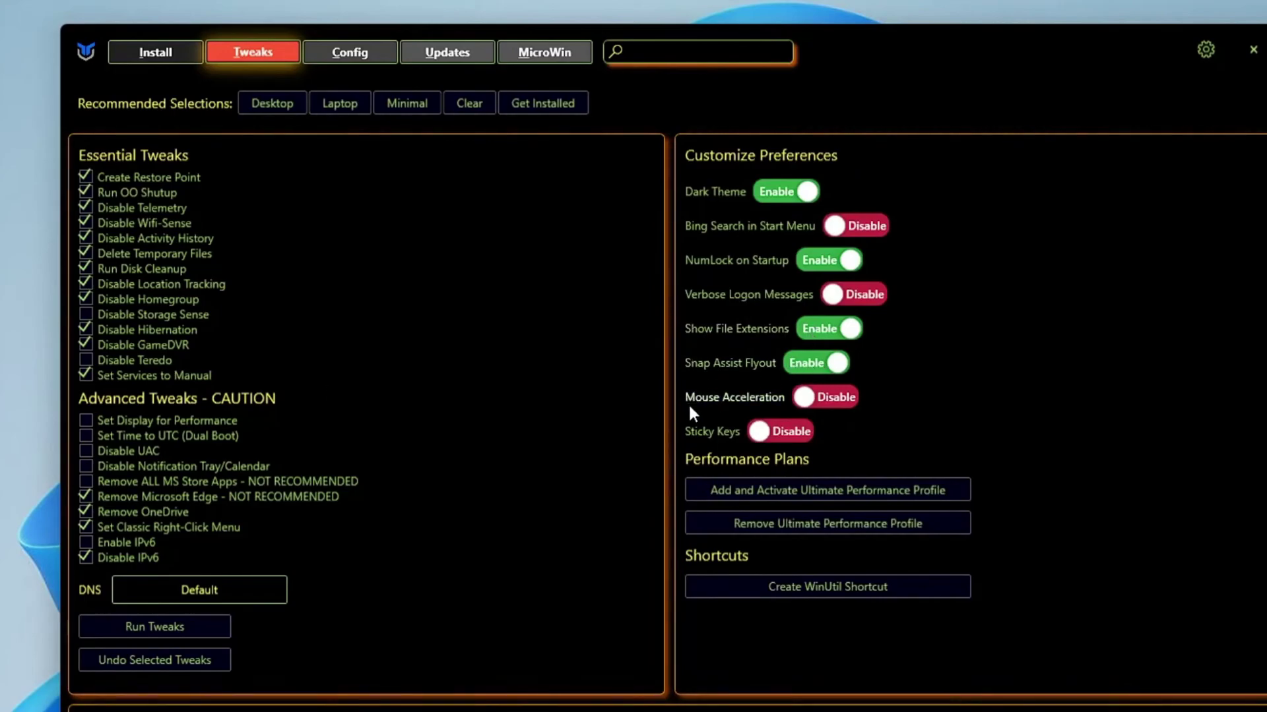
mouse_move(709, 398)
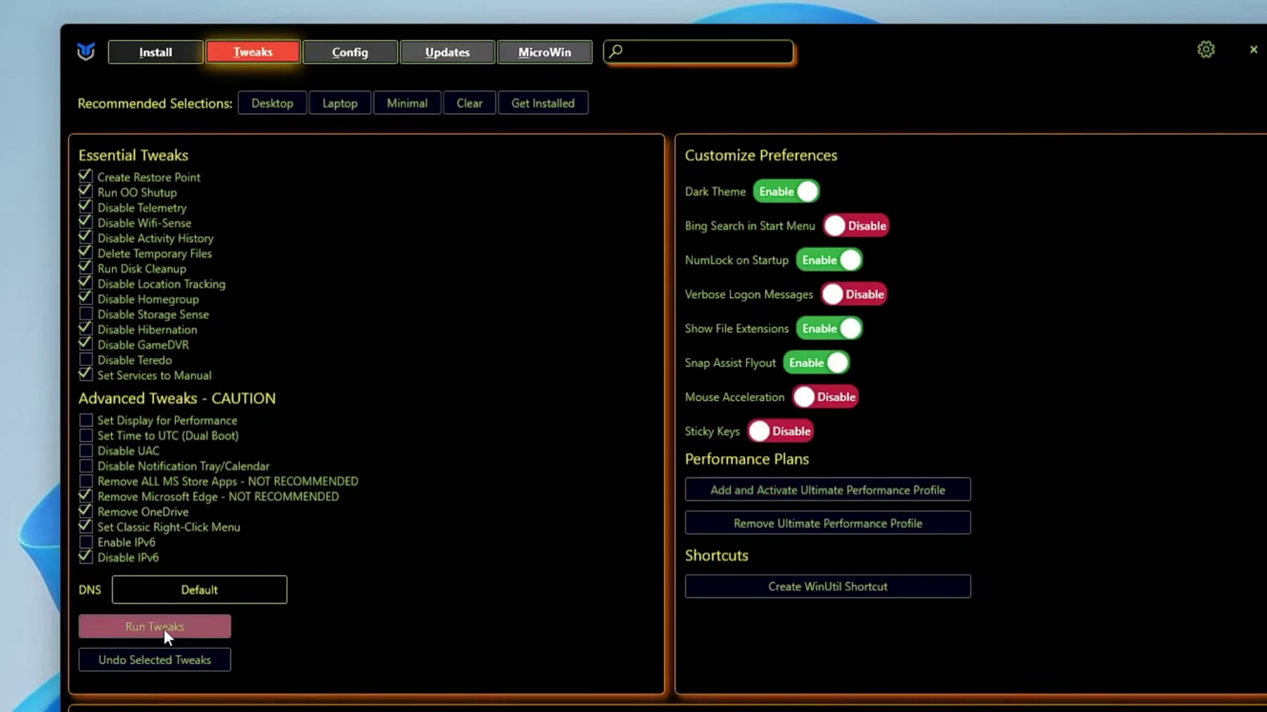
click(198, 627)
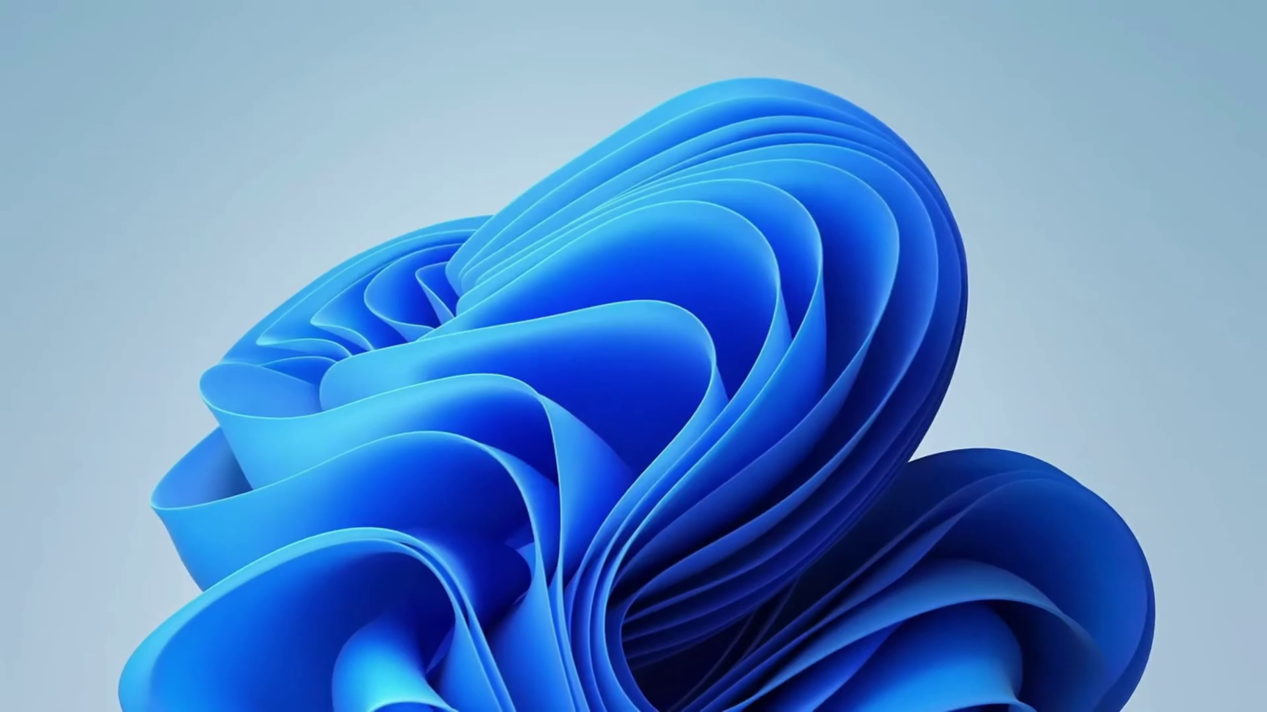
- Find Performance Monitor through the Windows search and open it
key(super+s)
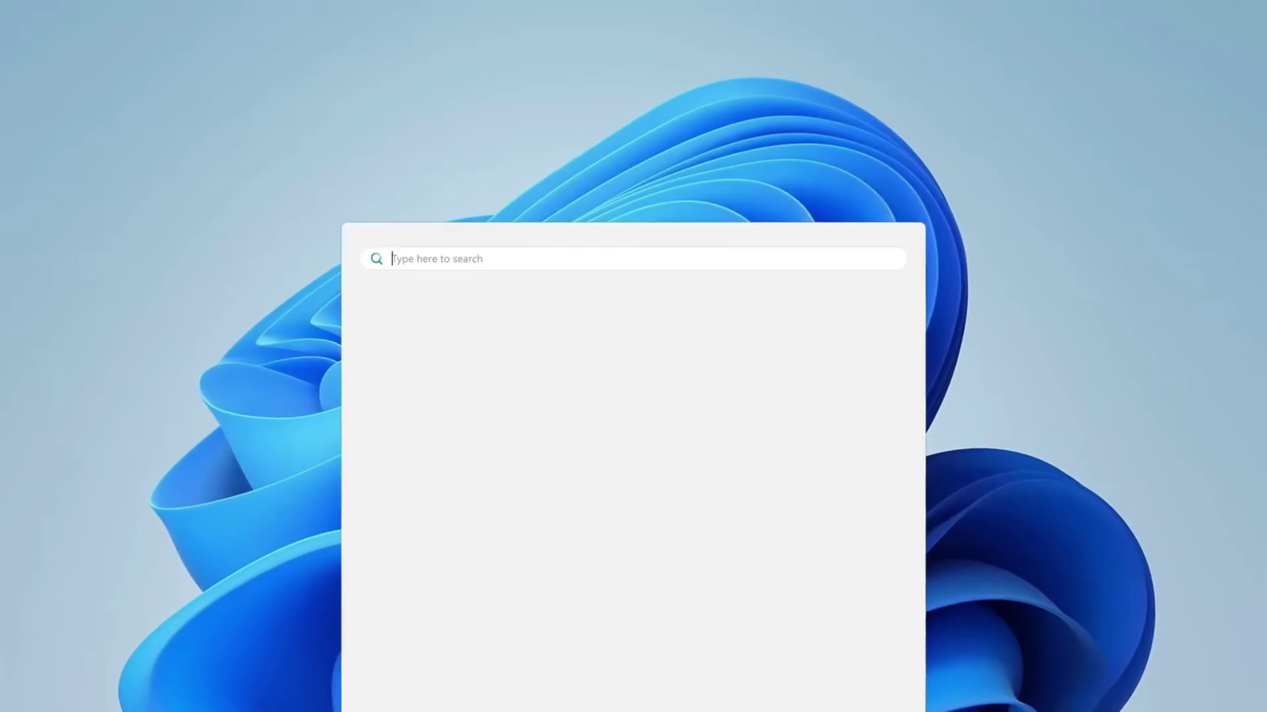
text(perf)
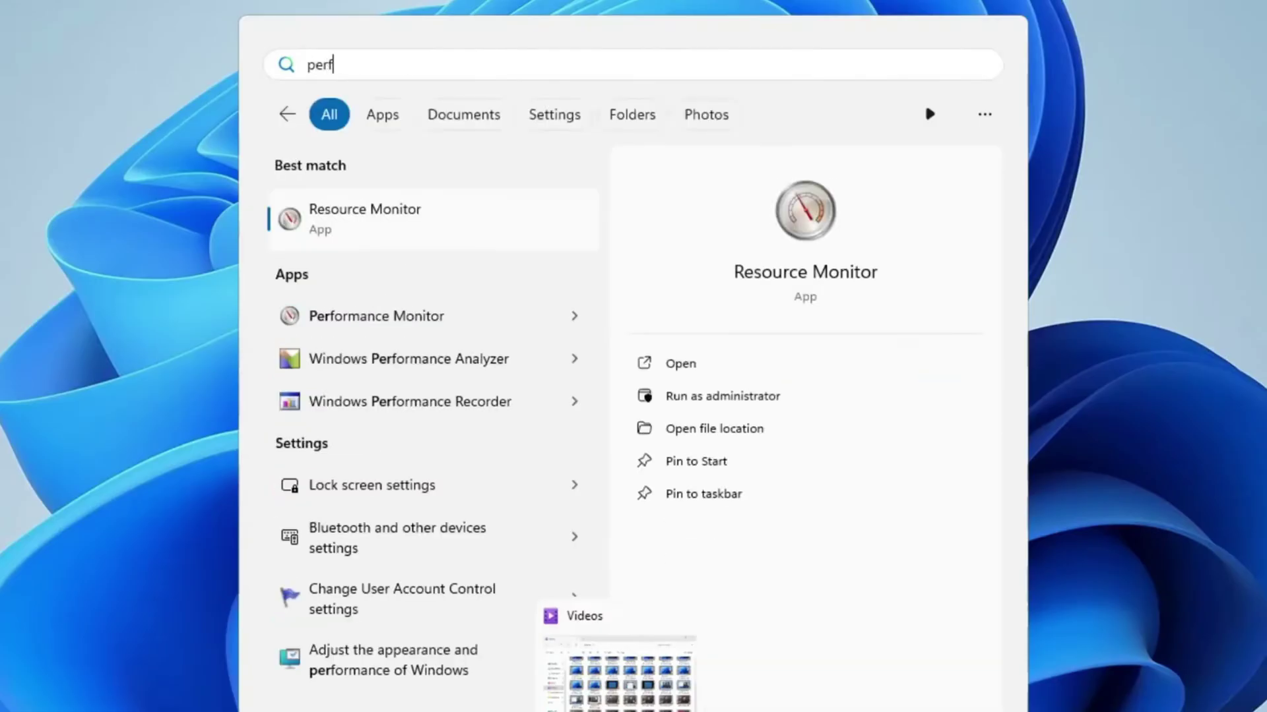
text(ormance)
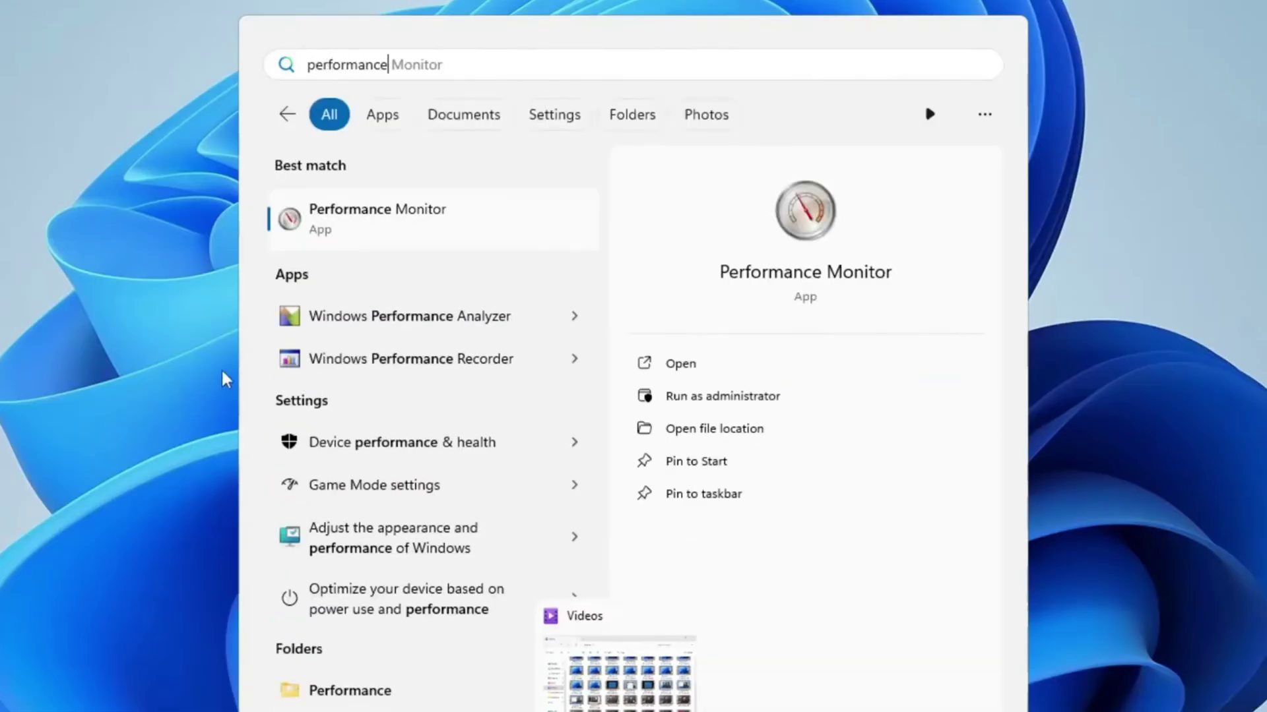
click(410, 227)
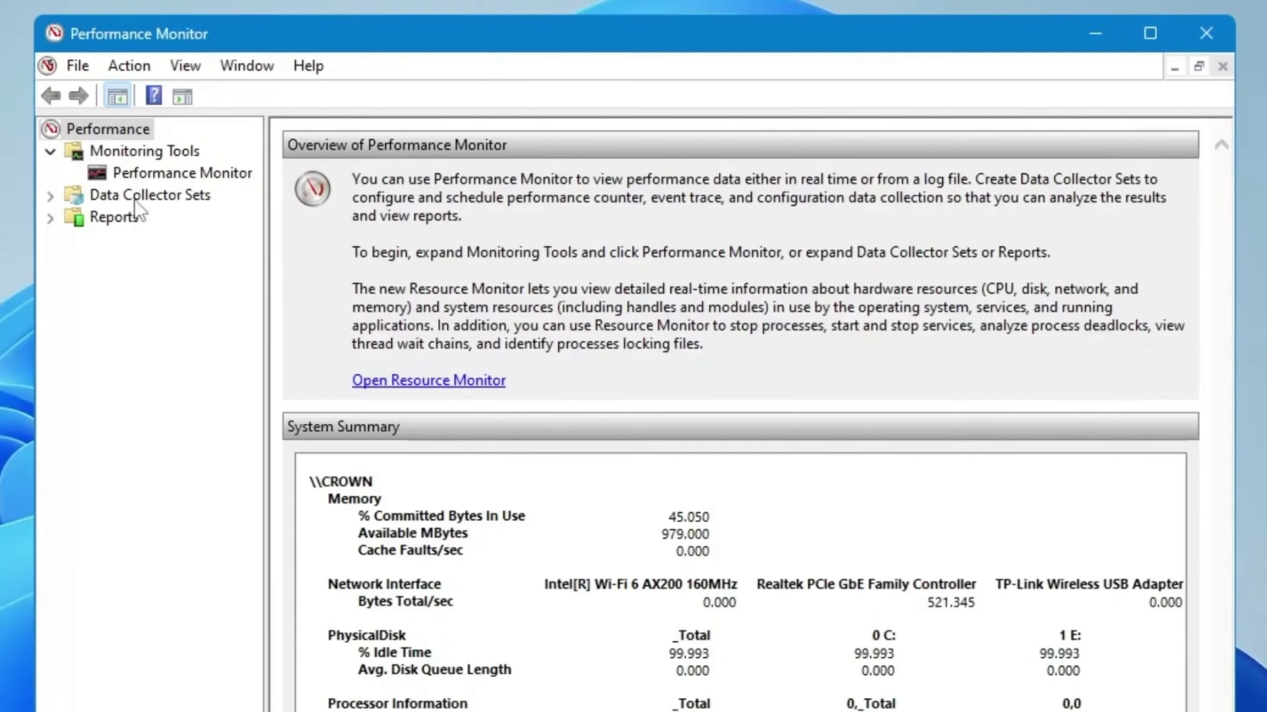
- Start a new data collector set under User Defined, named CPU Boost, using the Create manually (Advanced) option
double_click(164, 196)
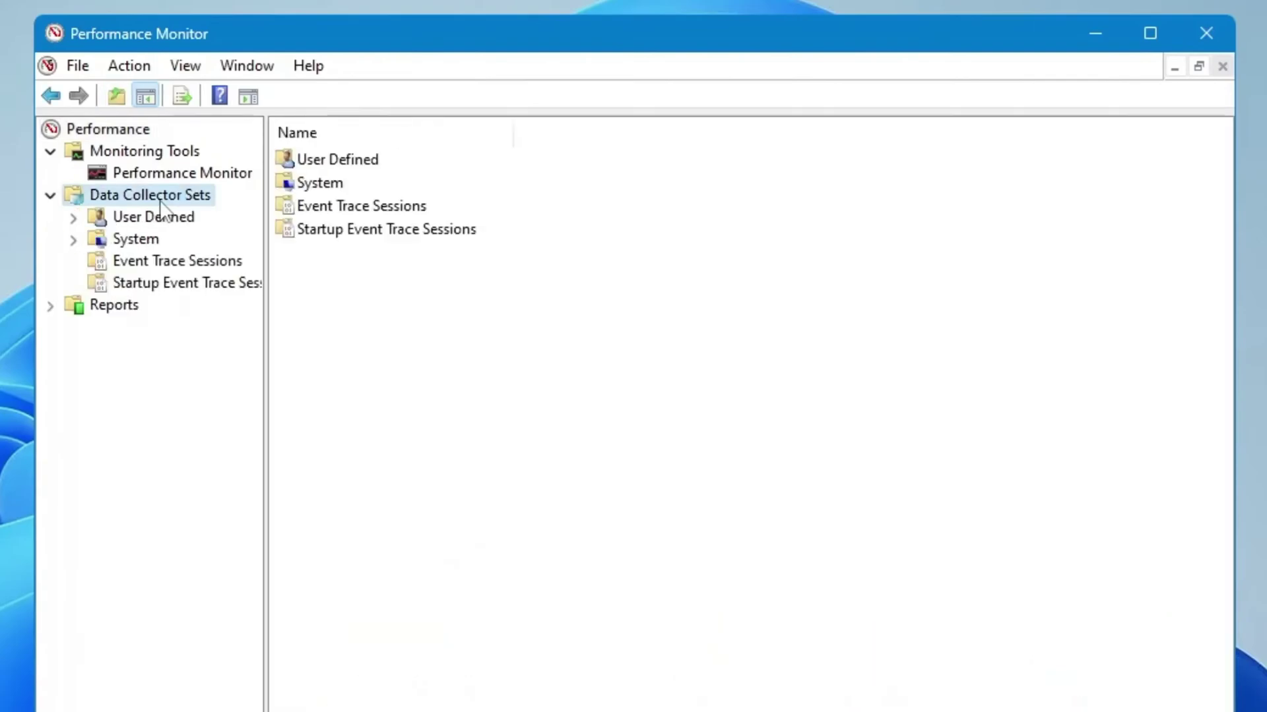
click(160, 216)
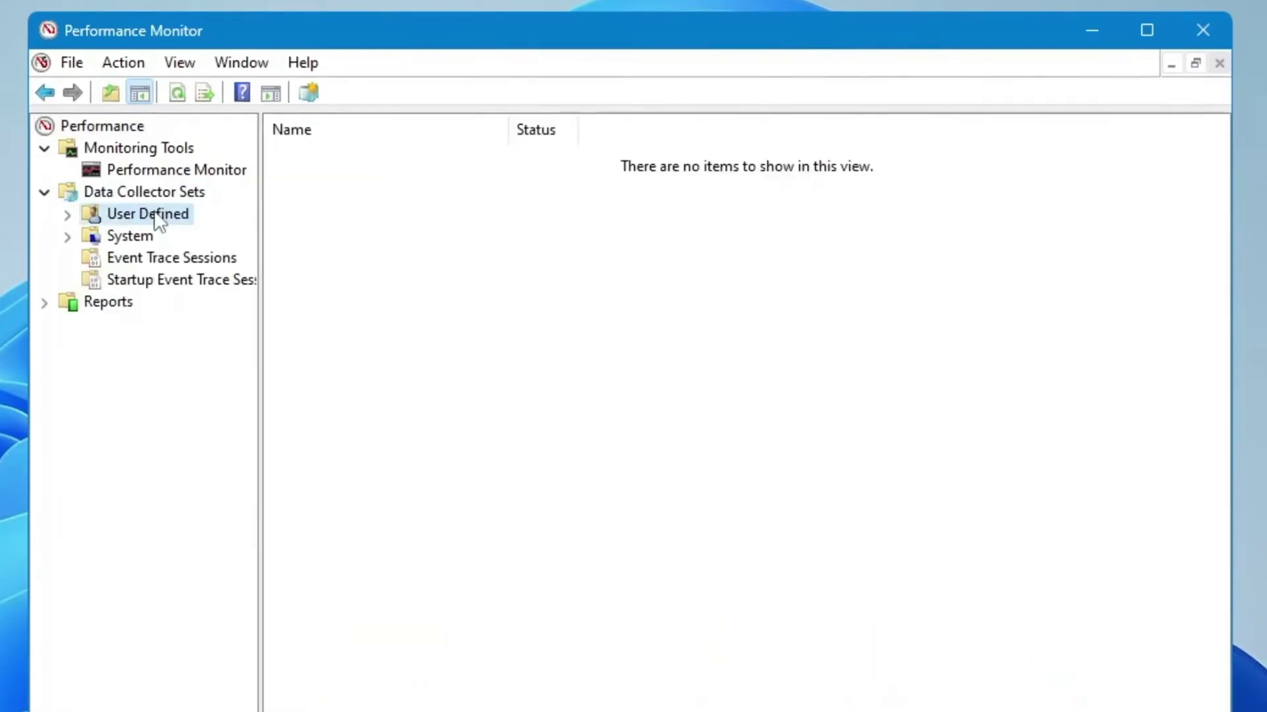
right_click(159, 219)
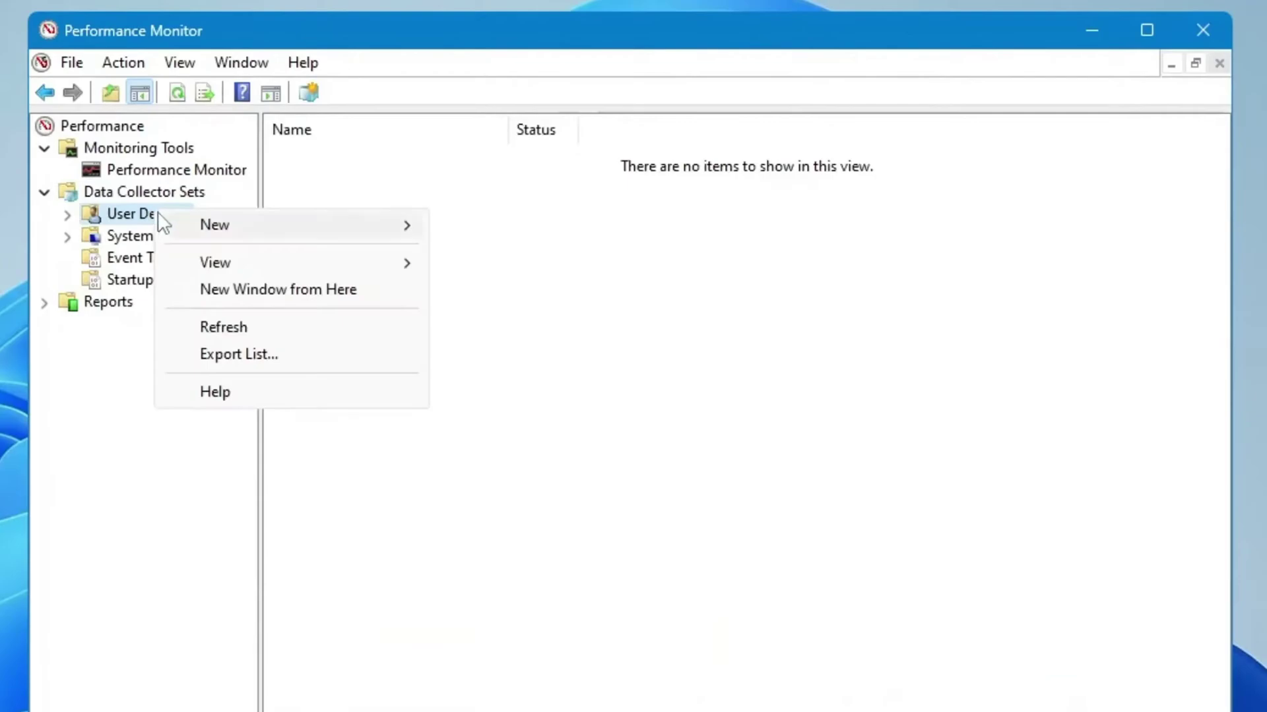
mouse_move(225, 233)
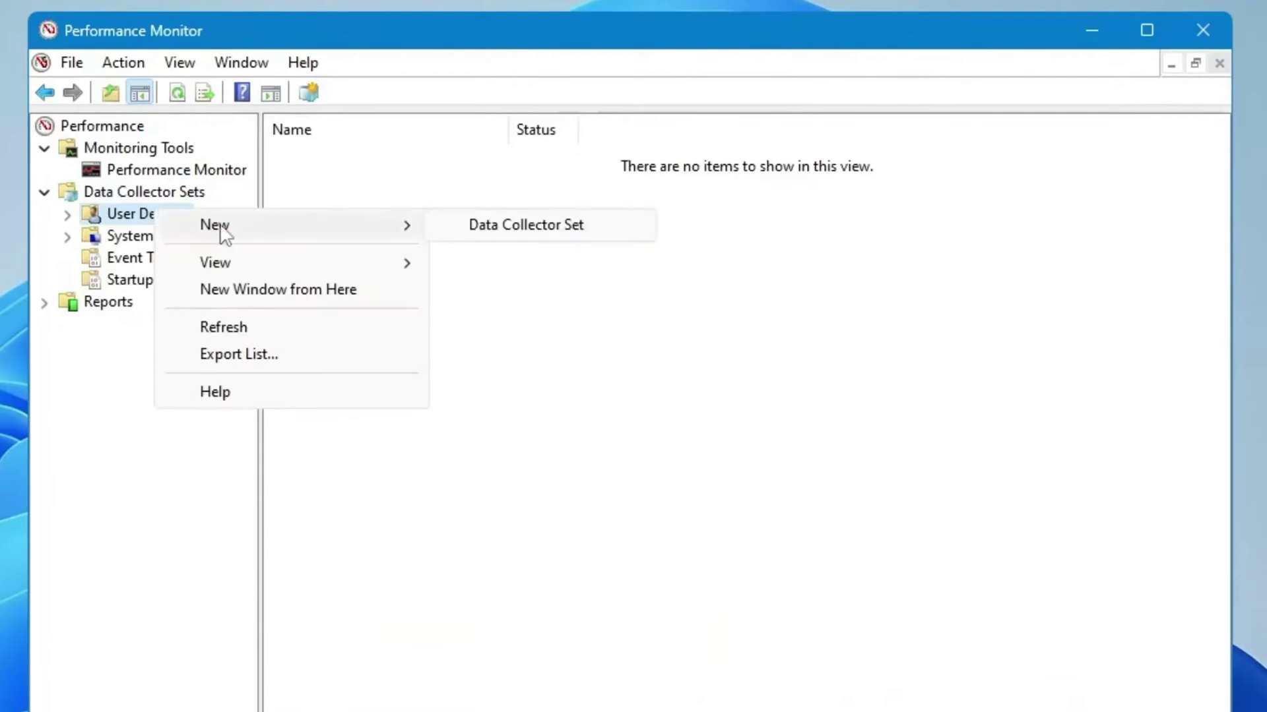
click(525, 225)
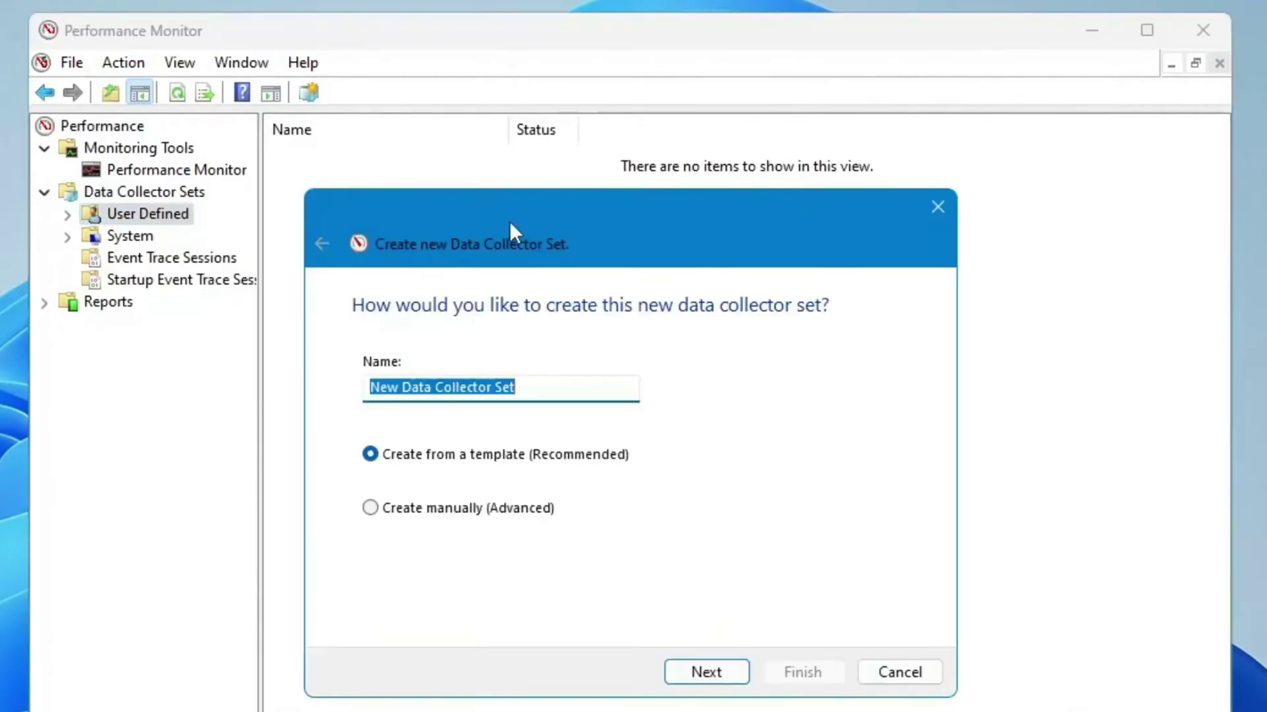
text(CPU Boost)
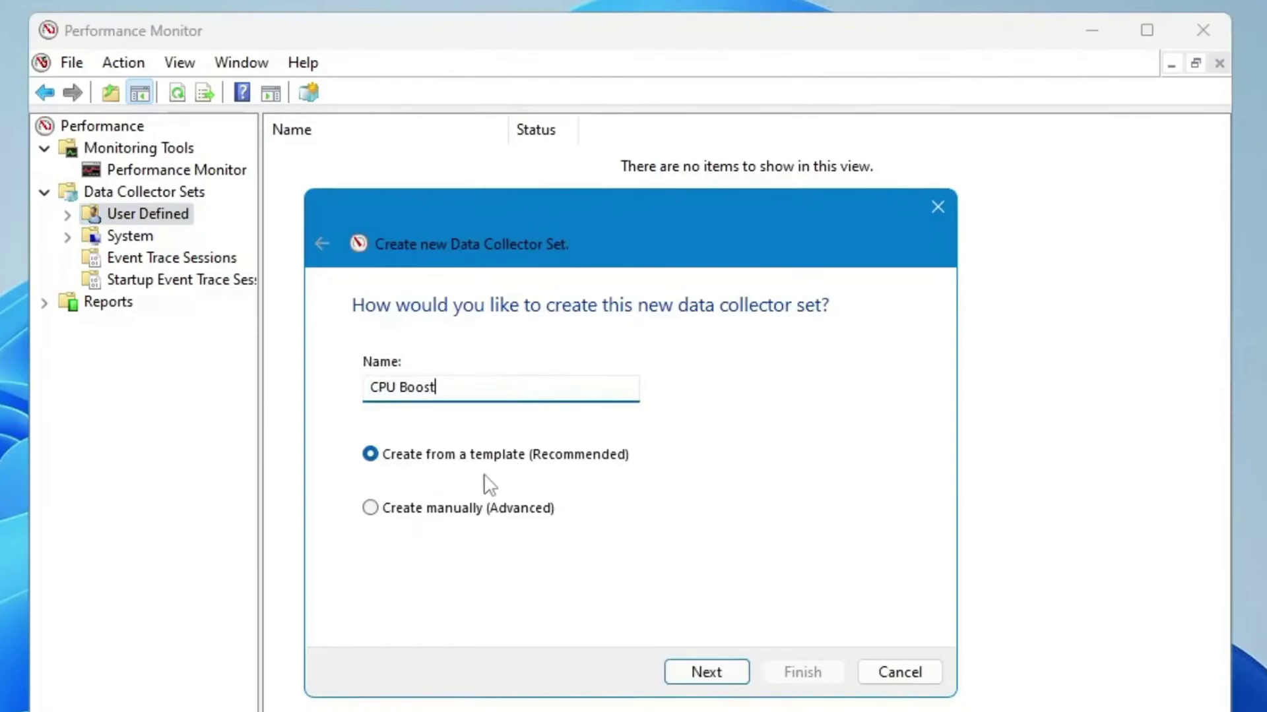
click(392, 514)
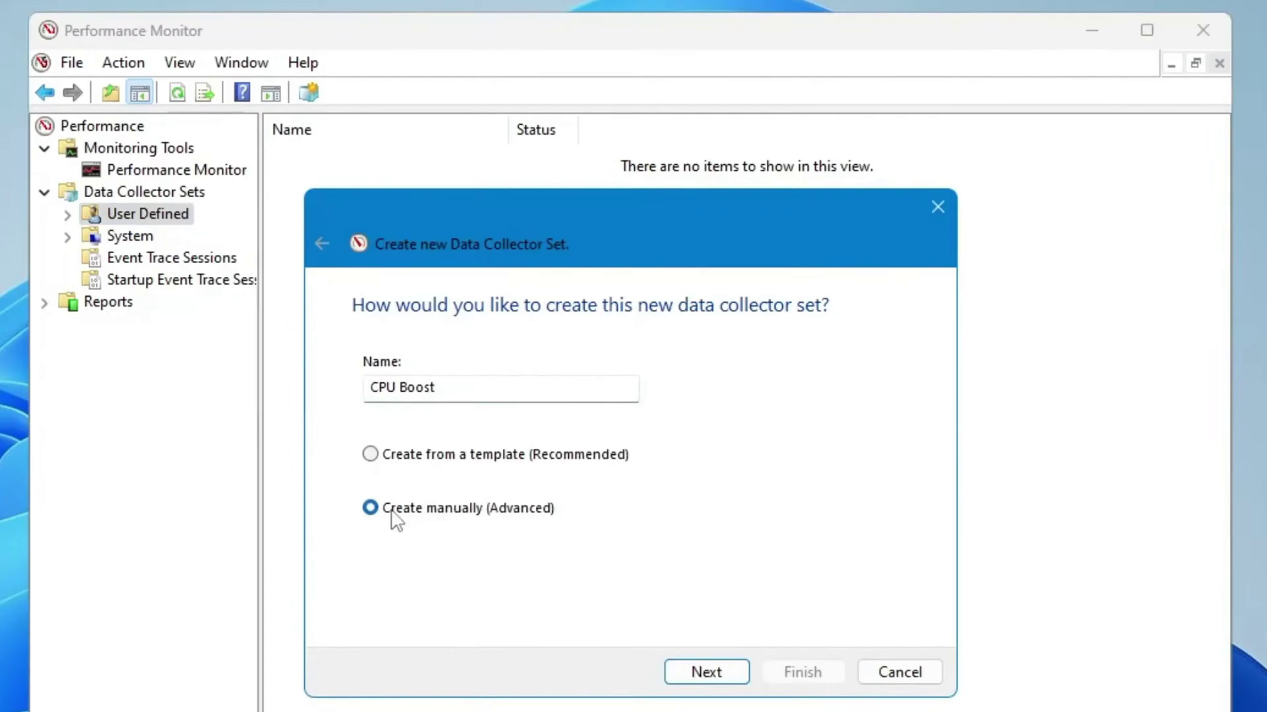
click(725, 669)
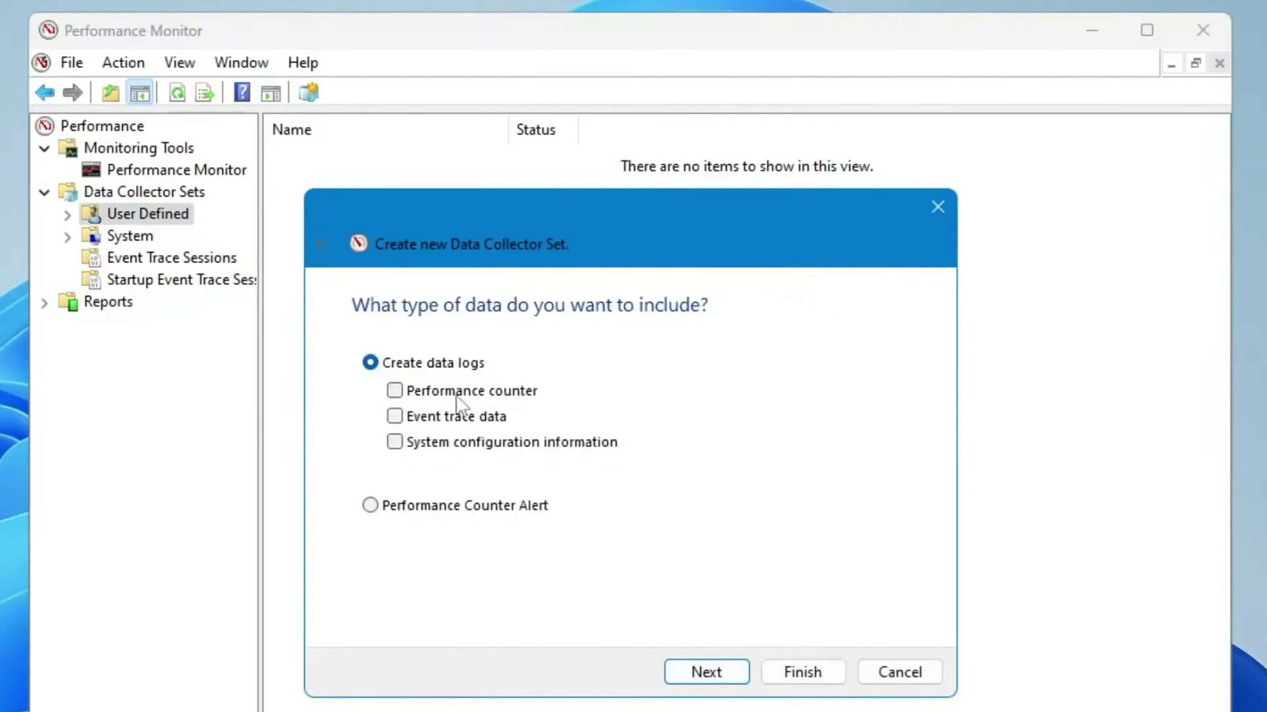
- Include performance counter data logs in the new collector set and open the selection of counters to log
click(394, 391)
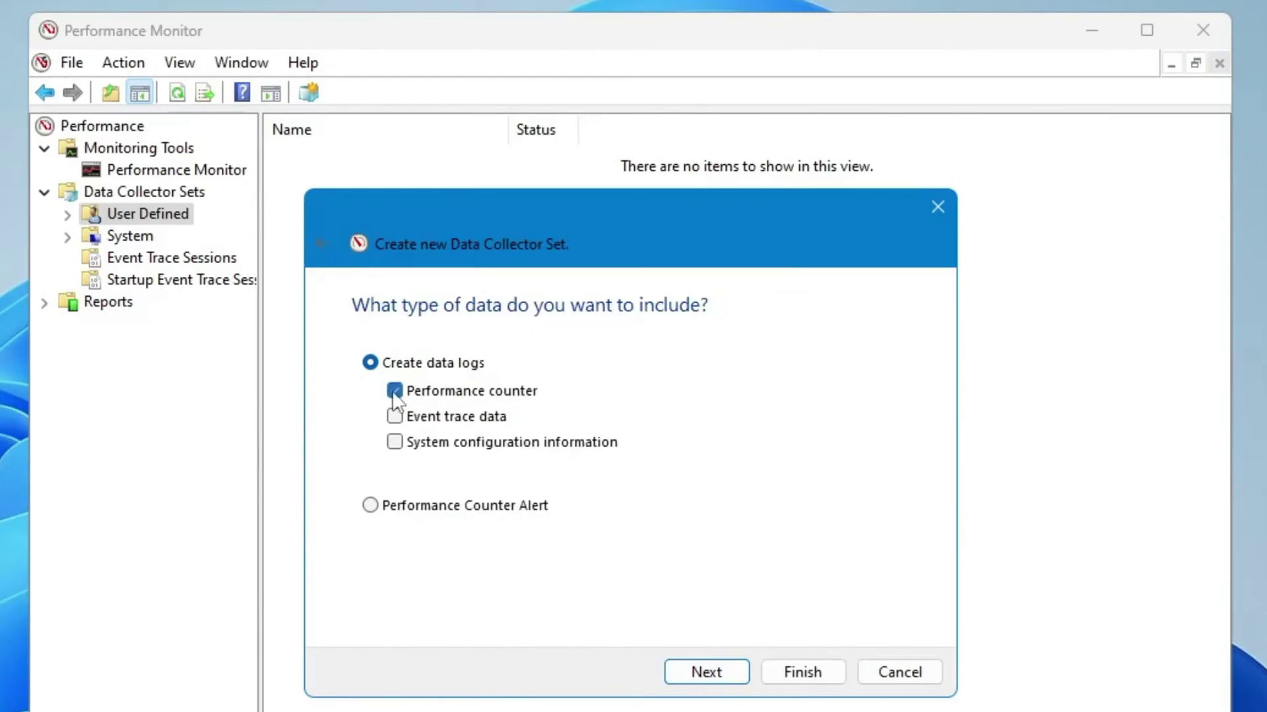
click(711, 674)
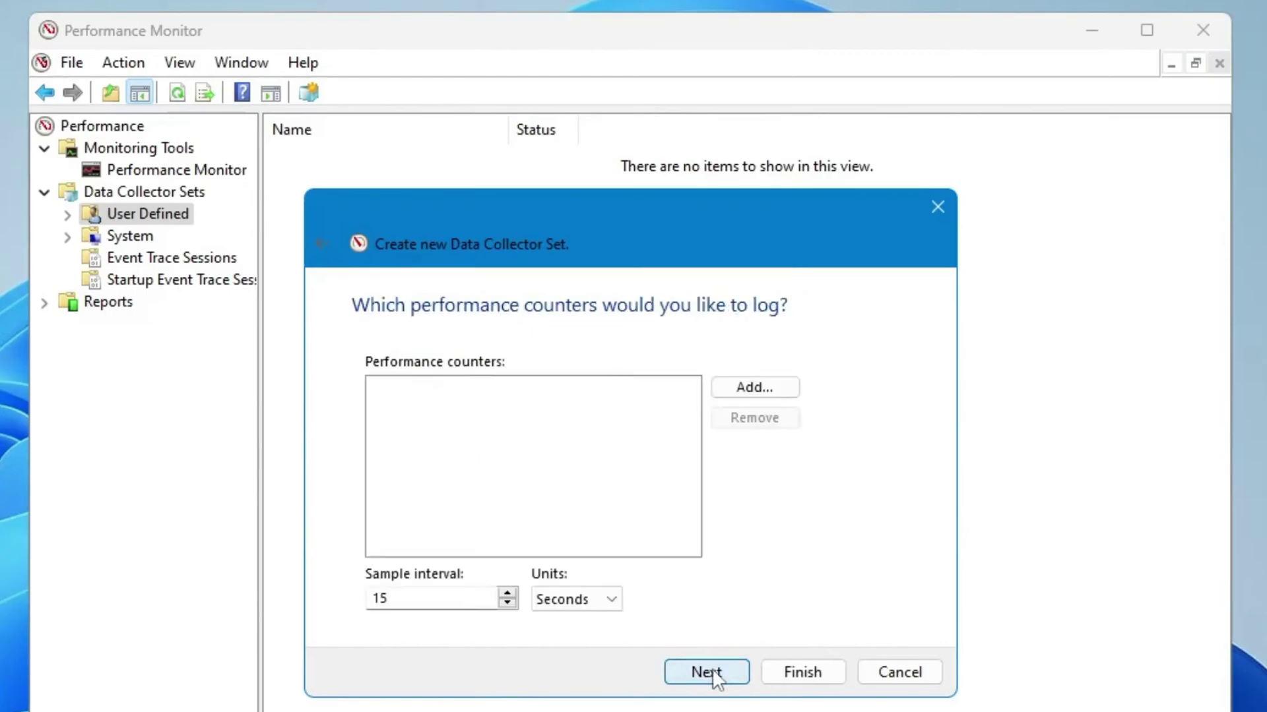
click(753, 389)
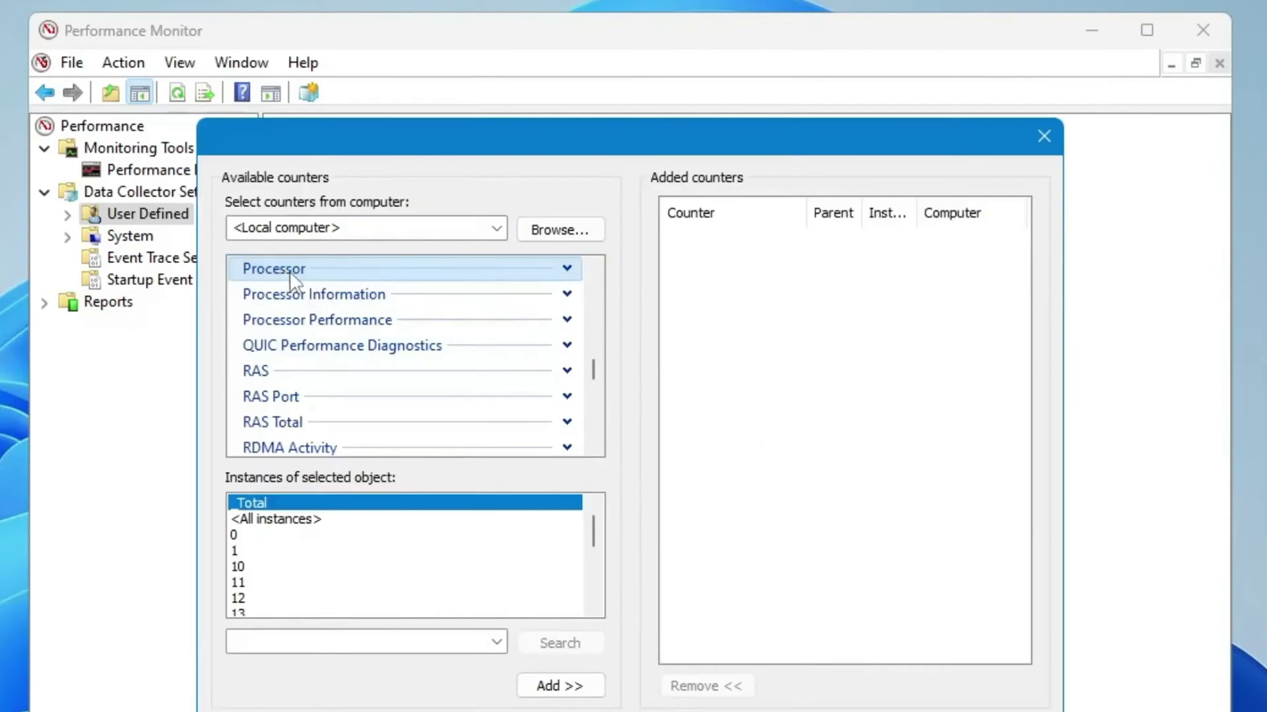
- Choose instance 15 of the Processor counter and finish creating the CPU Boost set with its default root directory
scroll(293, 556, down, 2)
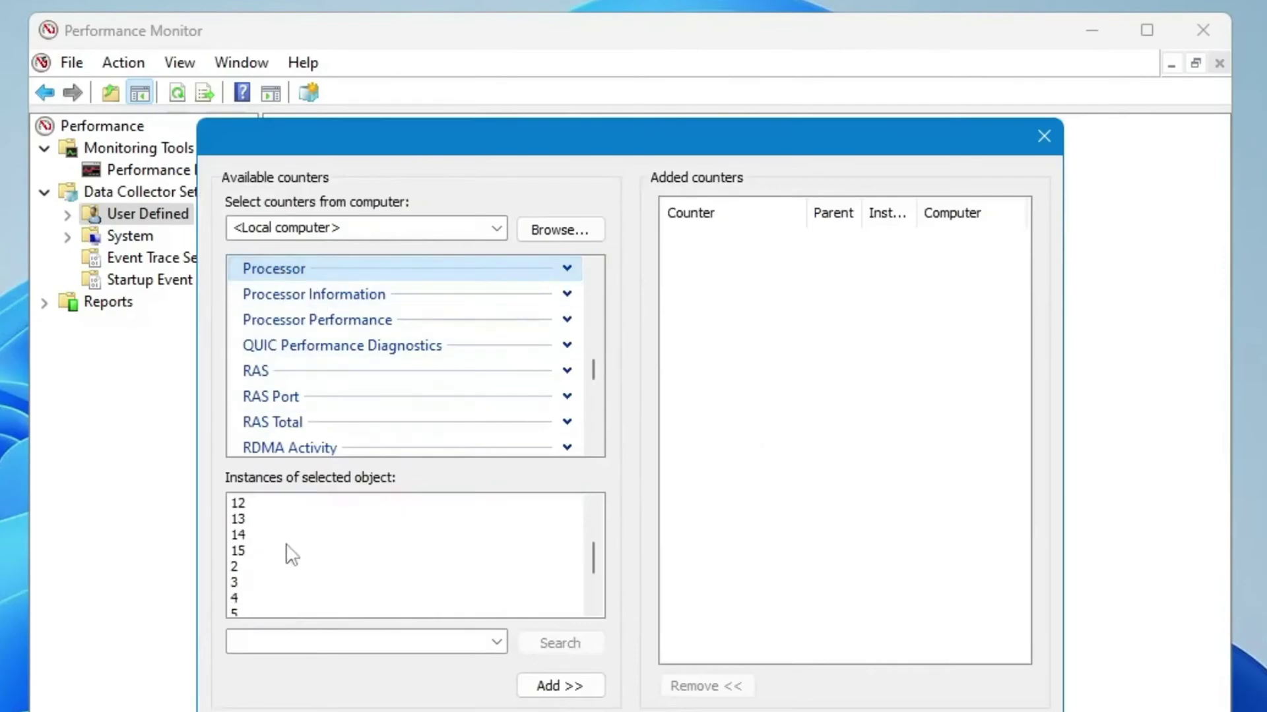
scroll(293, 555, down, 2)
scroll(280, 561, up, 4)
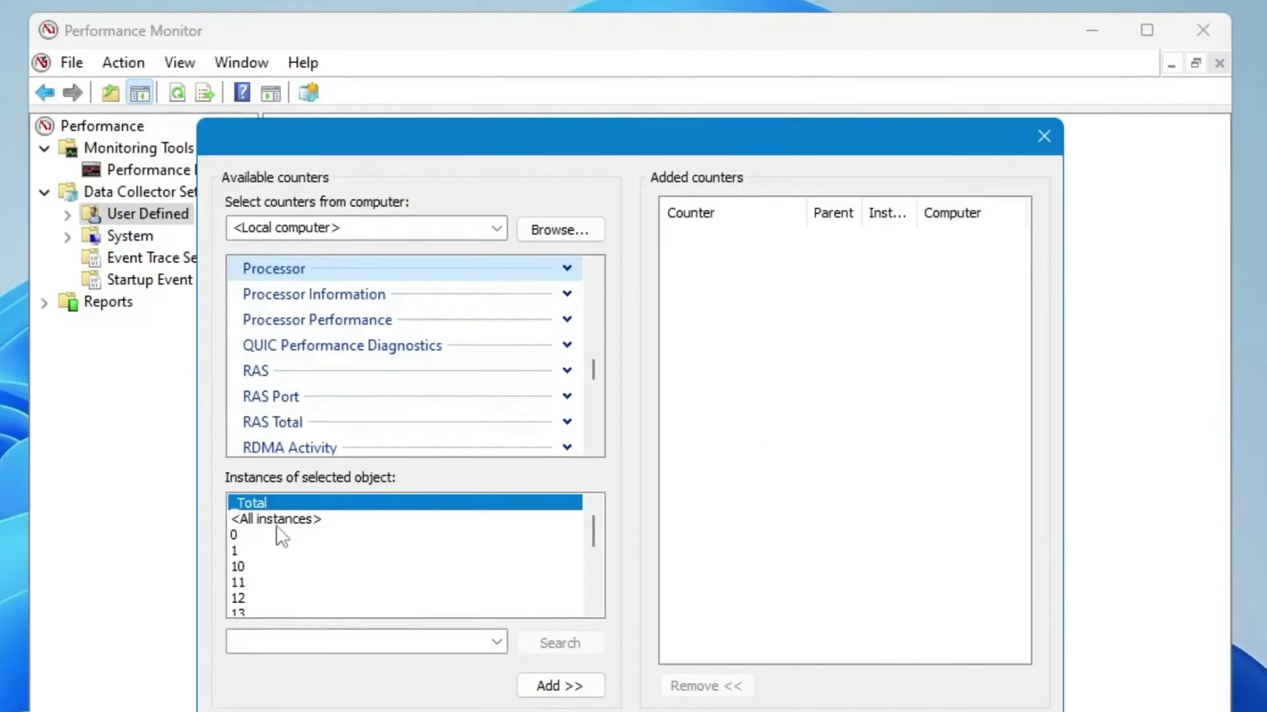
scroll(277, 552, down, 4)
scroll(271, 555, up, 2)
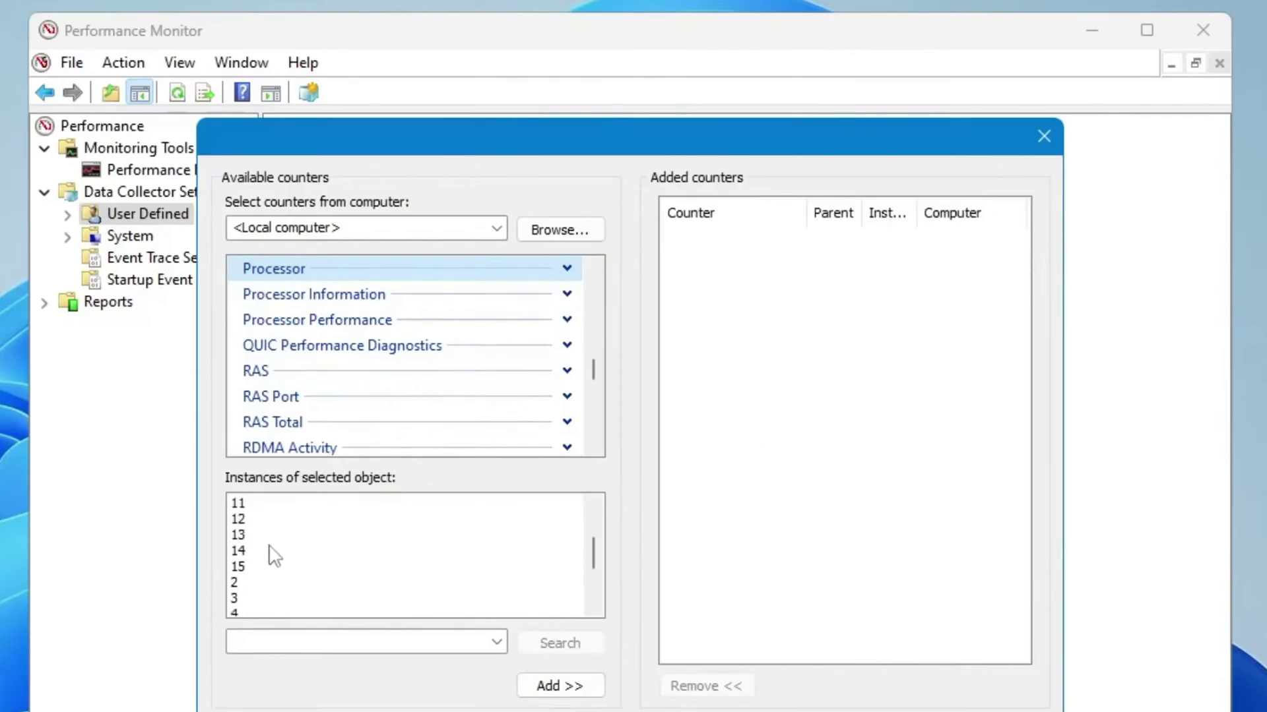
click(255, 567)
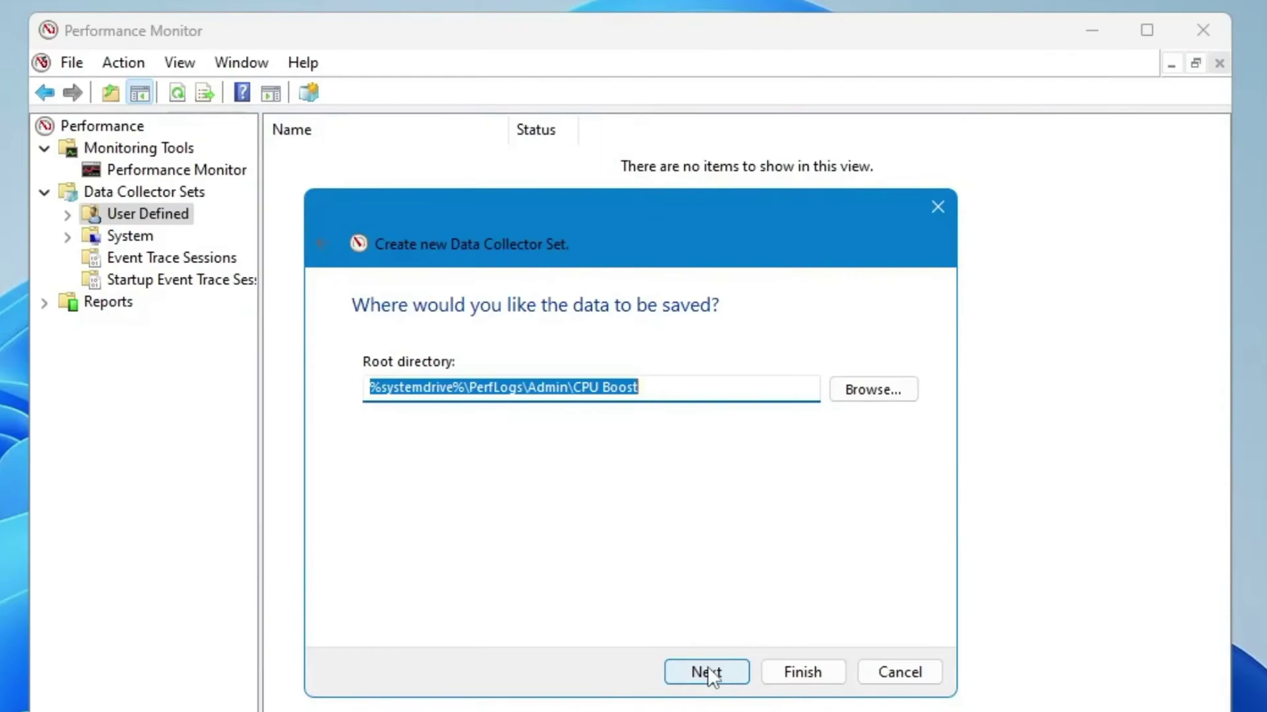
click(799, 671)
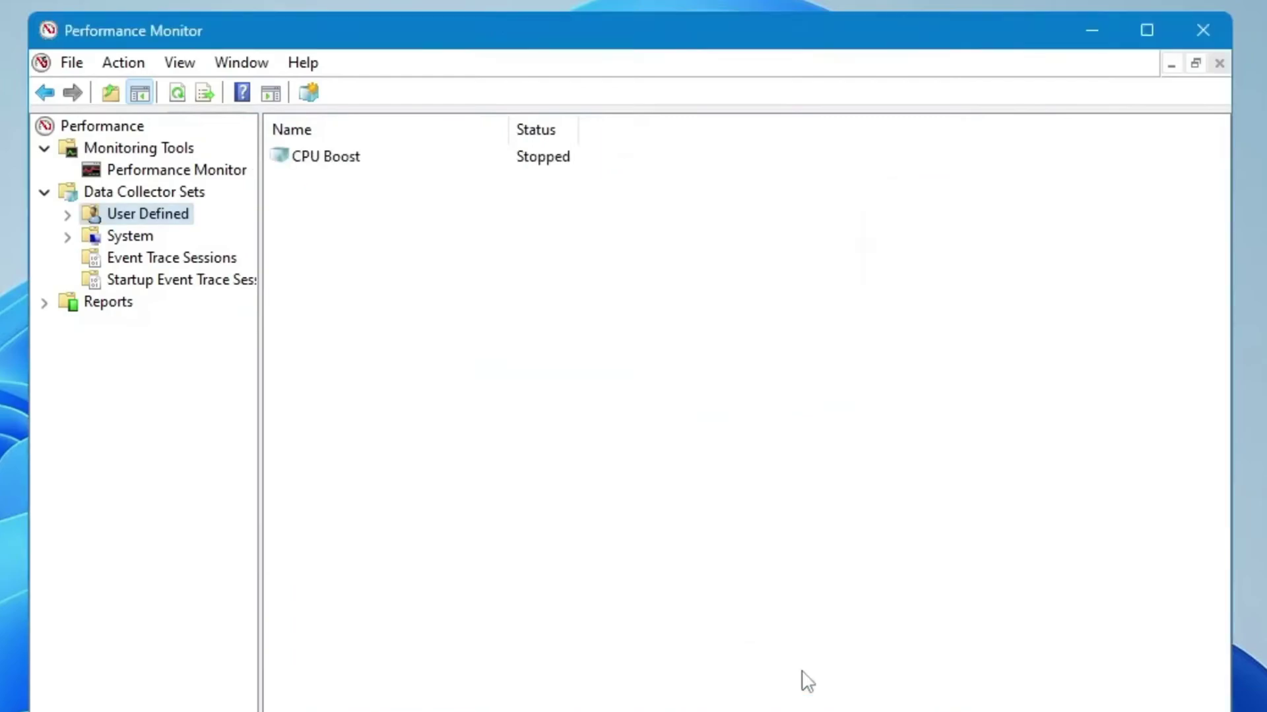
- Start the CPU Boost data collector set
click(355, 166)
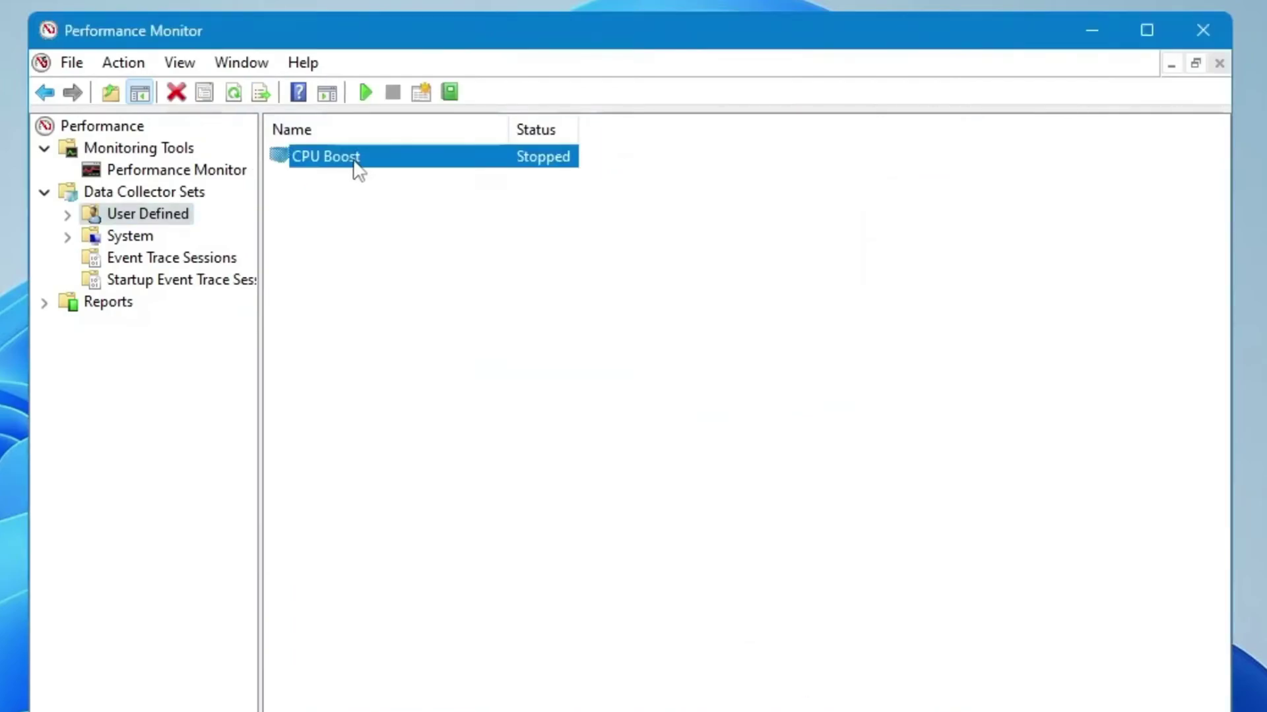
right_click(543, 164)
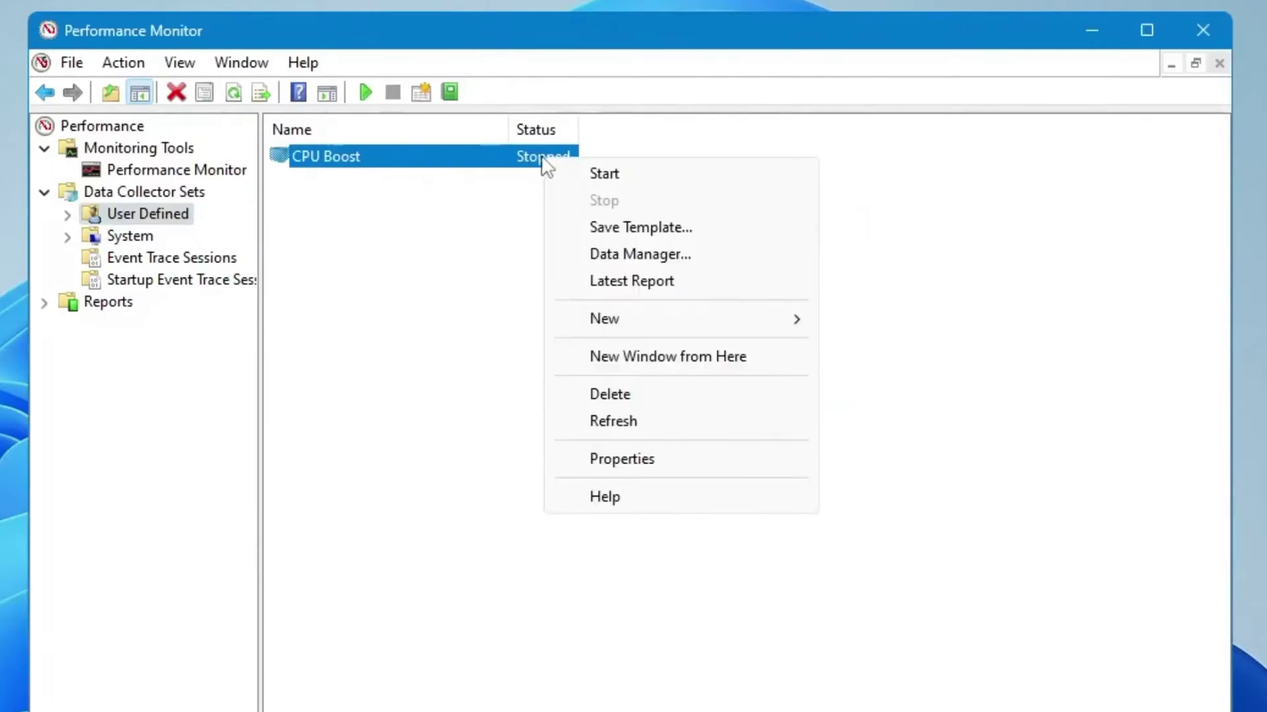
click(596, 176)
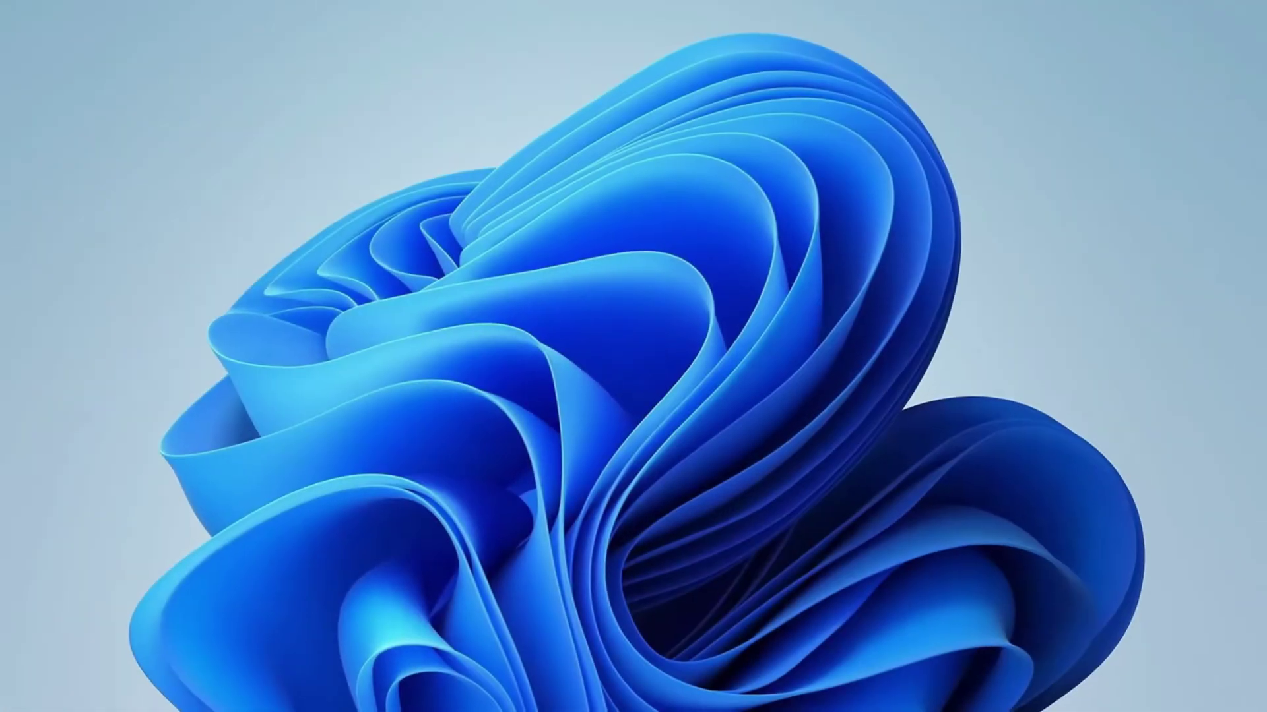
- Search Windows for msconfig and open System Configuration
key(super+s)
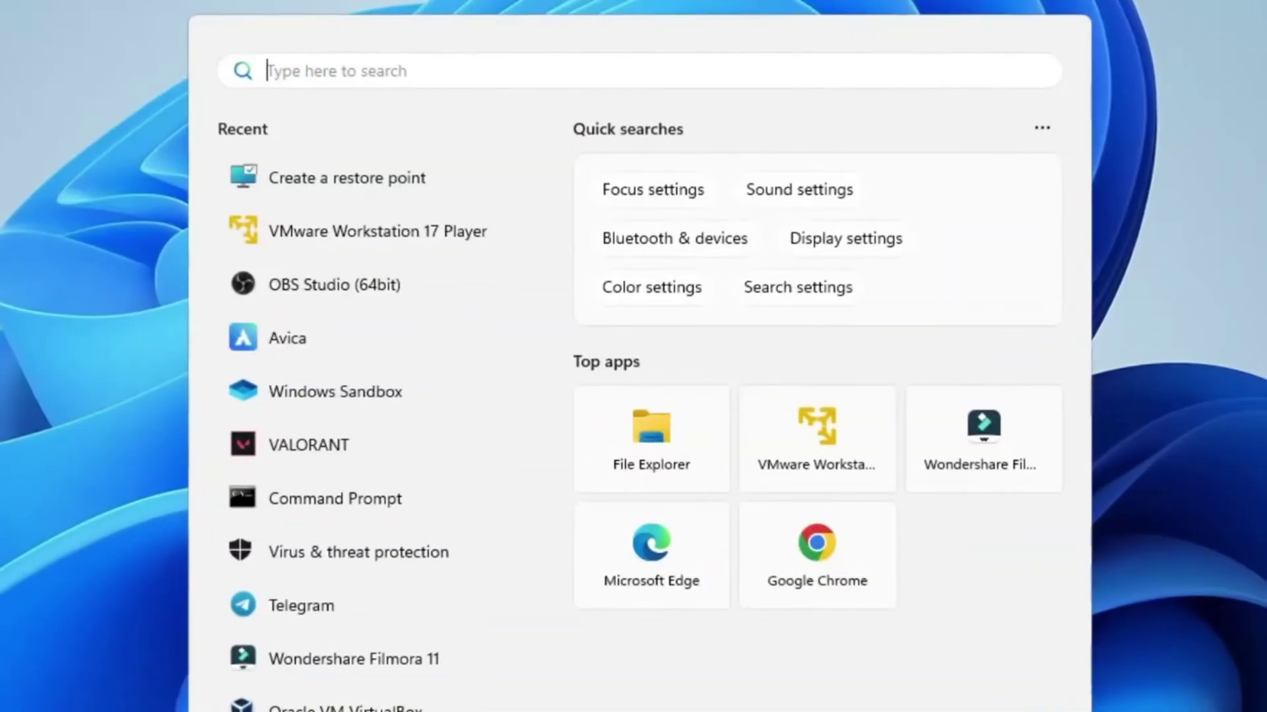
text(msconf)
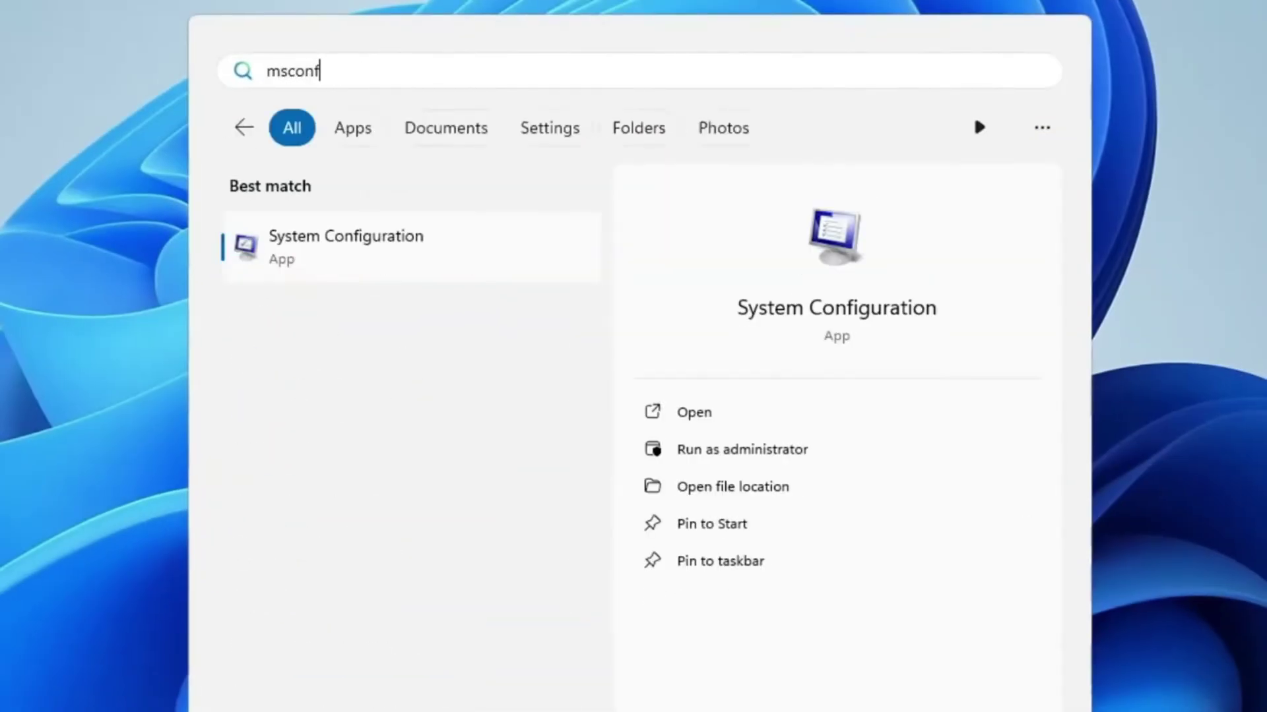
text(ig)
click(403, 244)
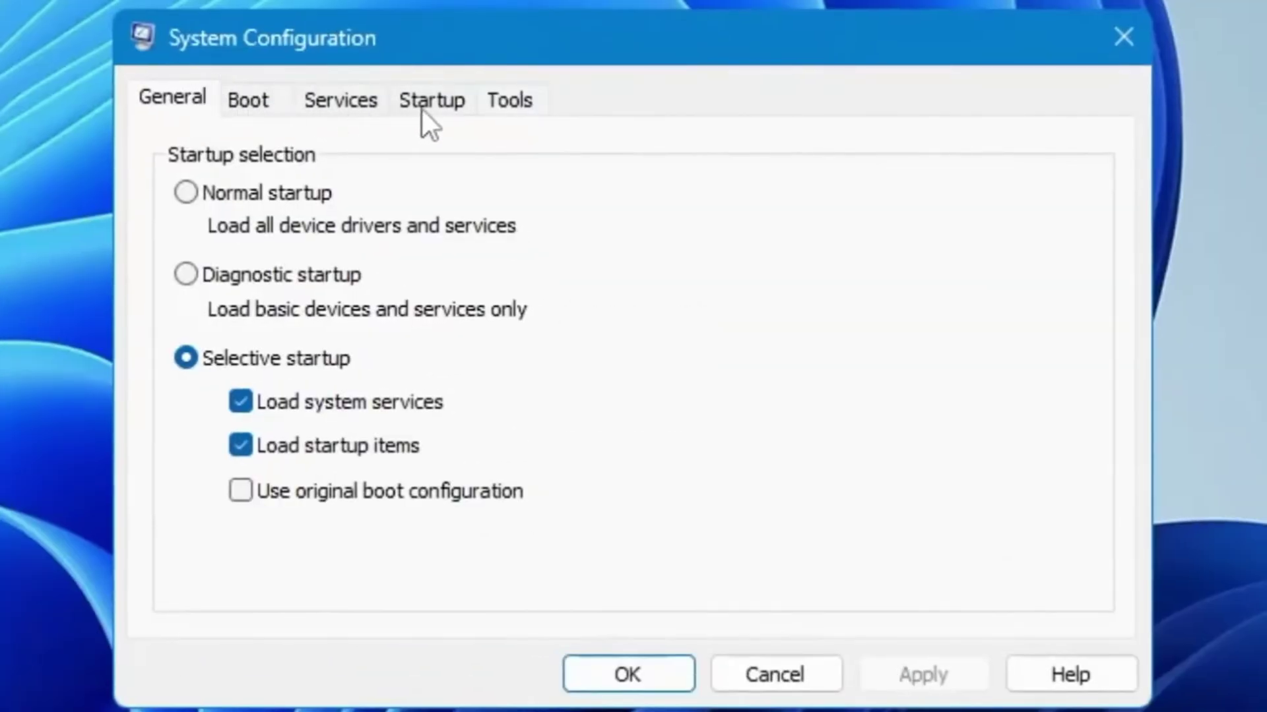
- Set the number of processors to 16 in the advanced boot options and apply the System Configuration changes
click(249, 103)
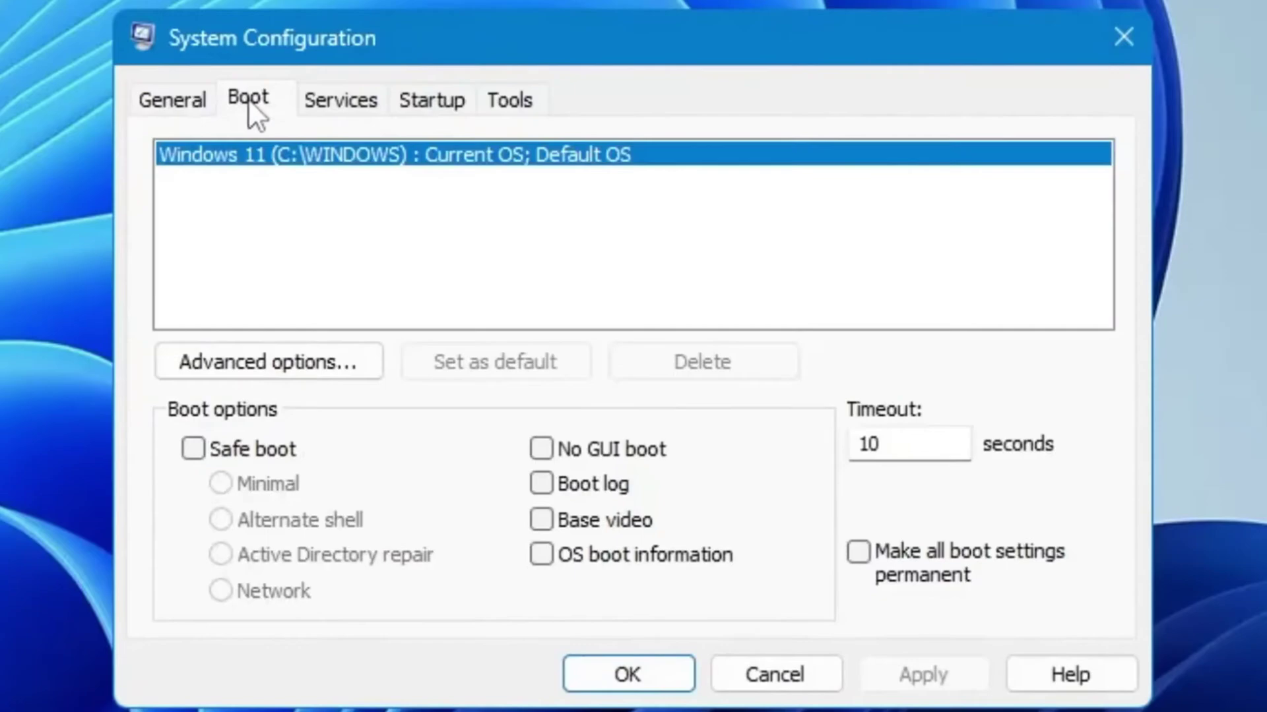
click(254, 366)
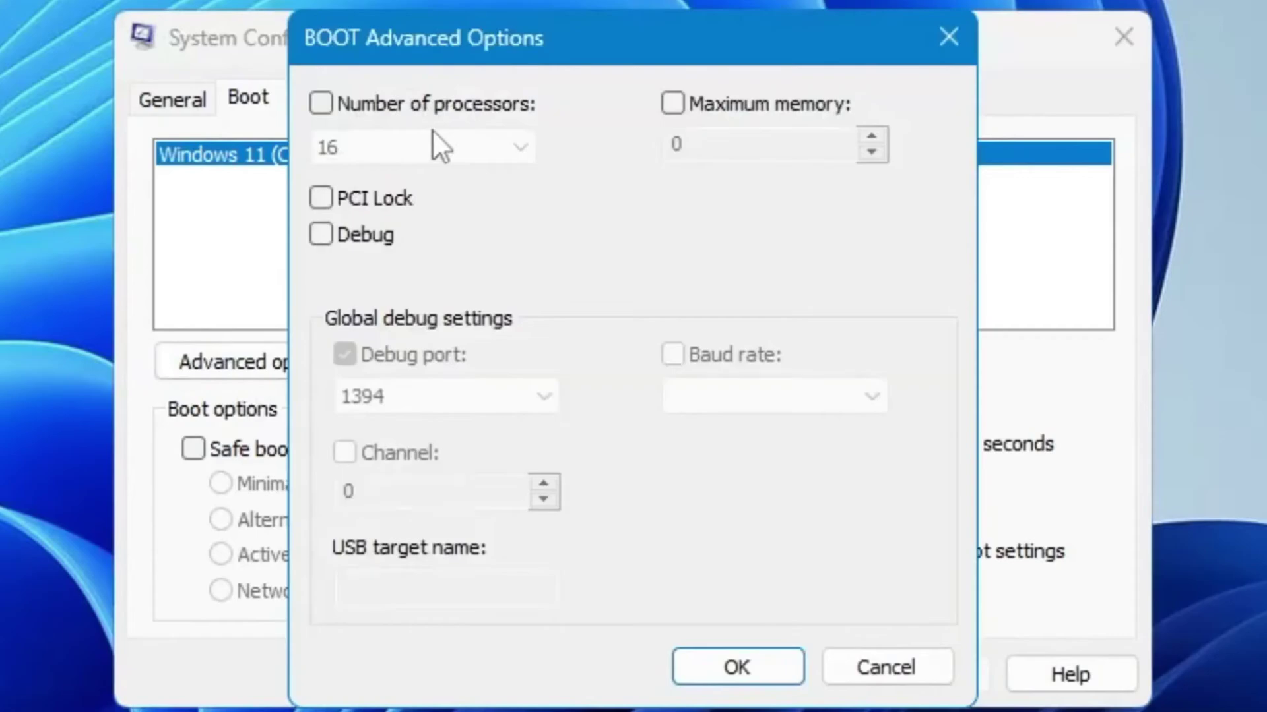
click(321, 105)
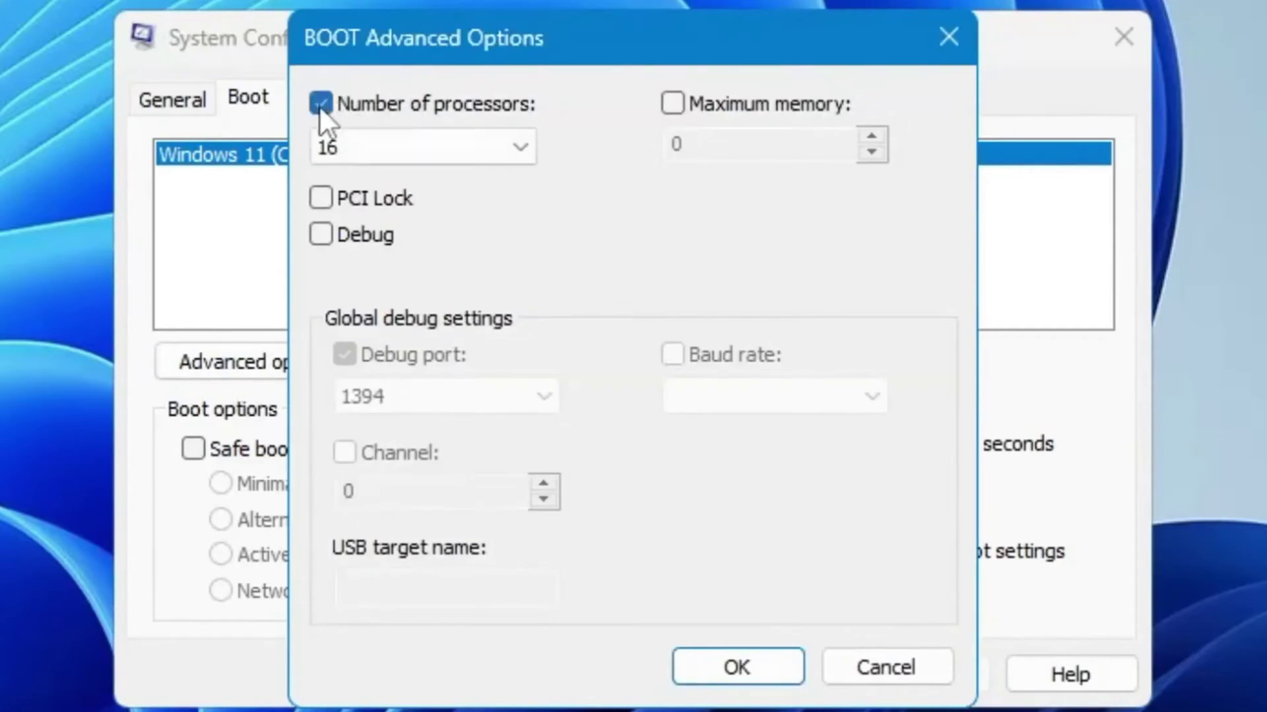
click(473, 146)
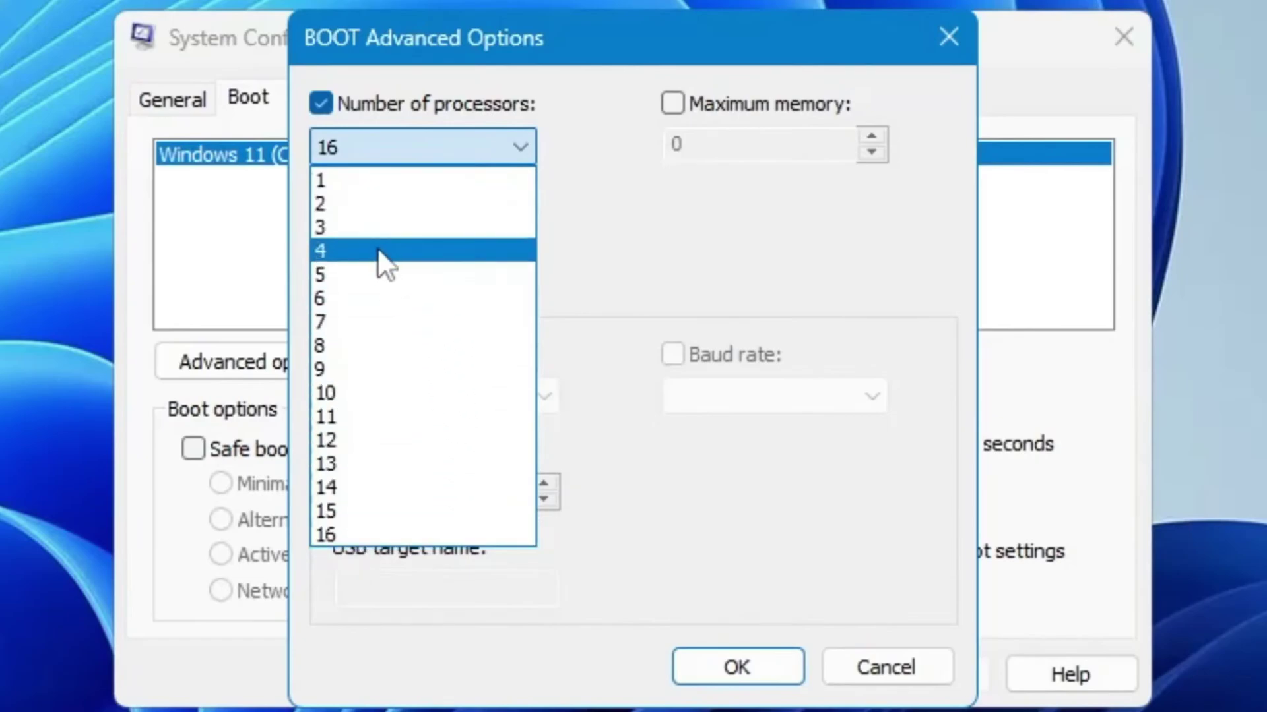
click(354, 531)
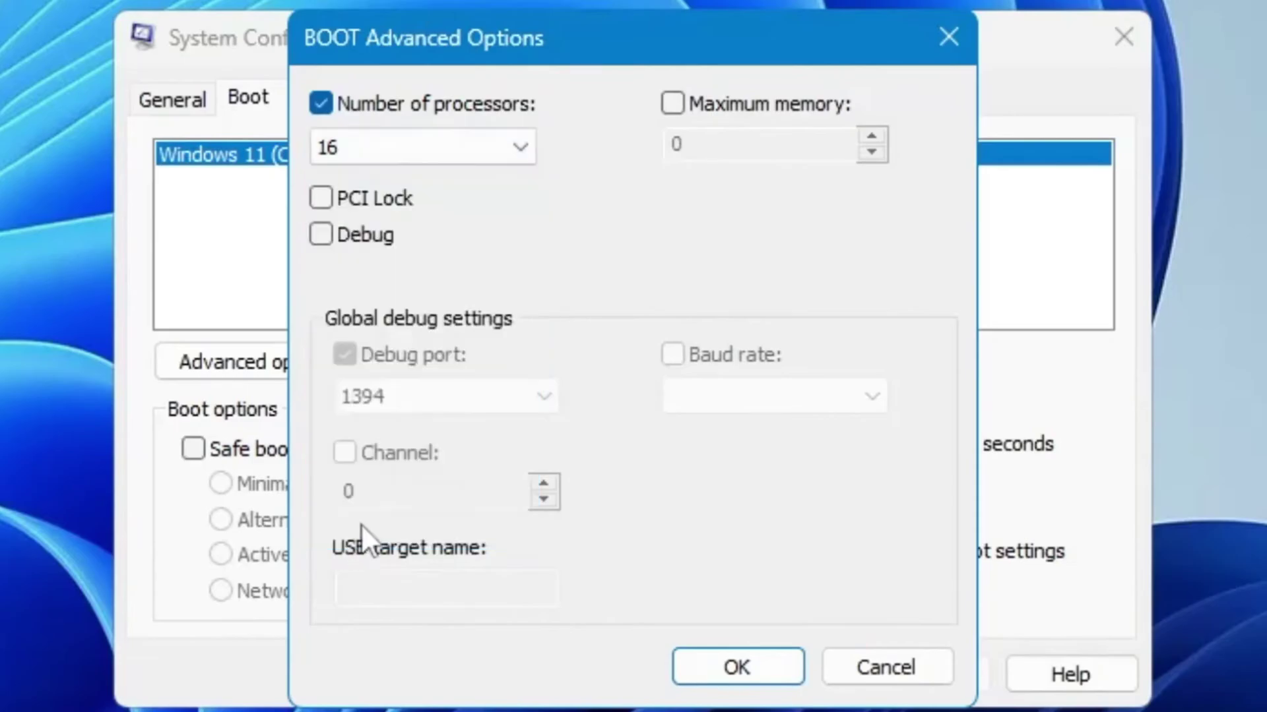
click(734, 668)
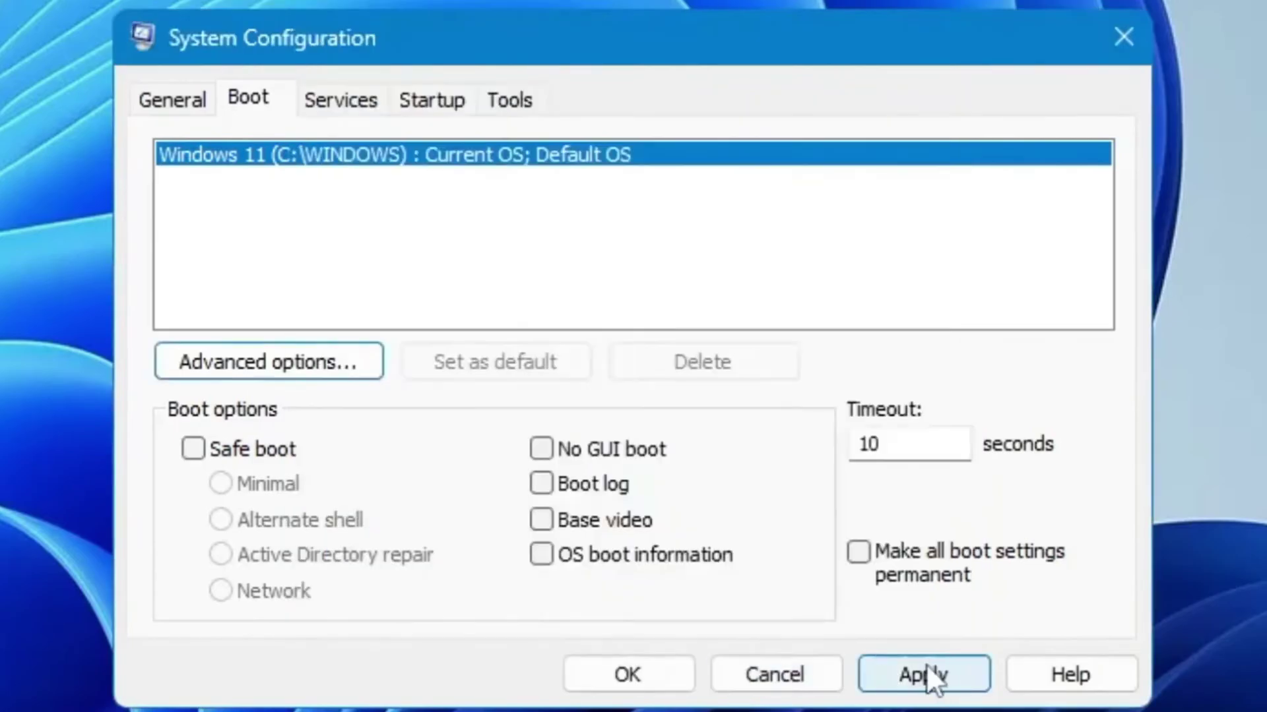
click(922, 667)
click(636, 669)
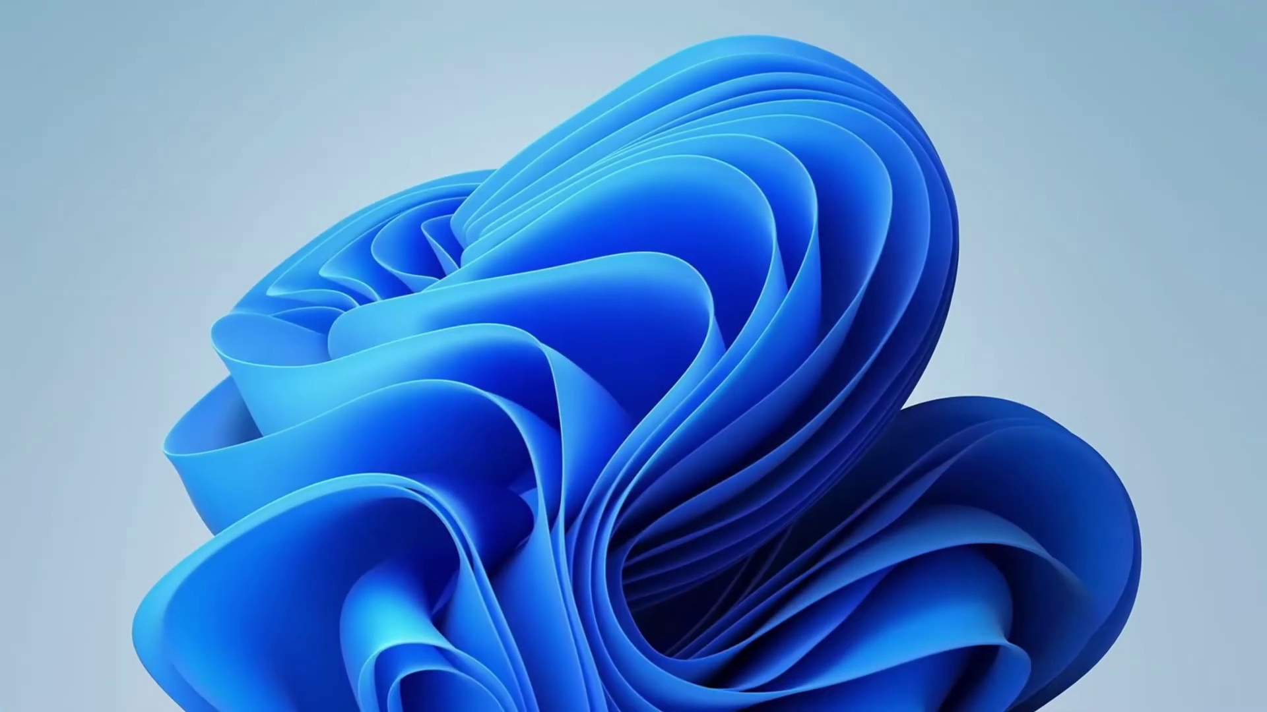
- Search Windows for gpedit and open the Local Group Policy Editor
key(super+s)
text(gpedi)
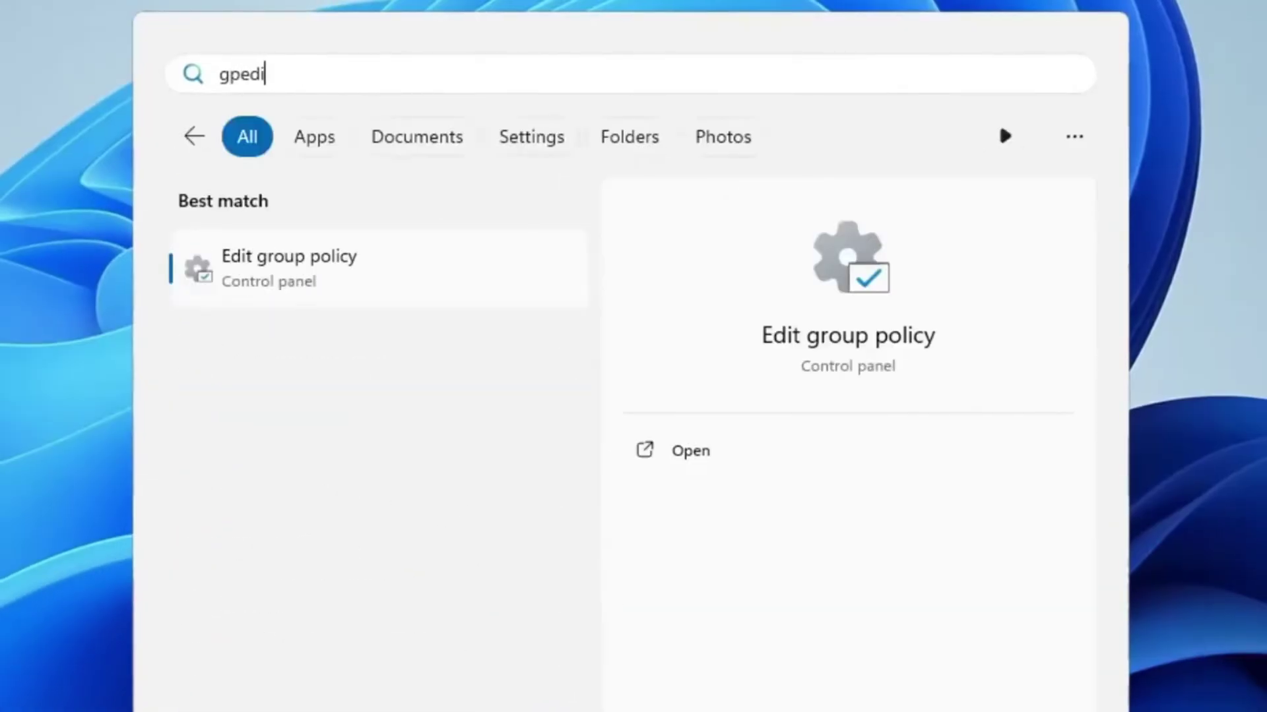
text(t)
click(322, 294)
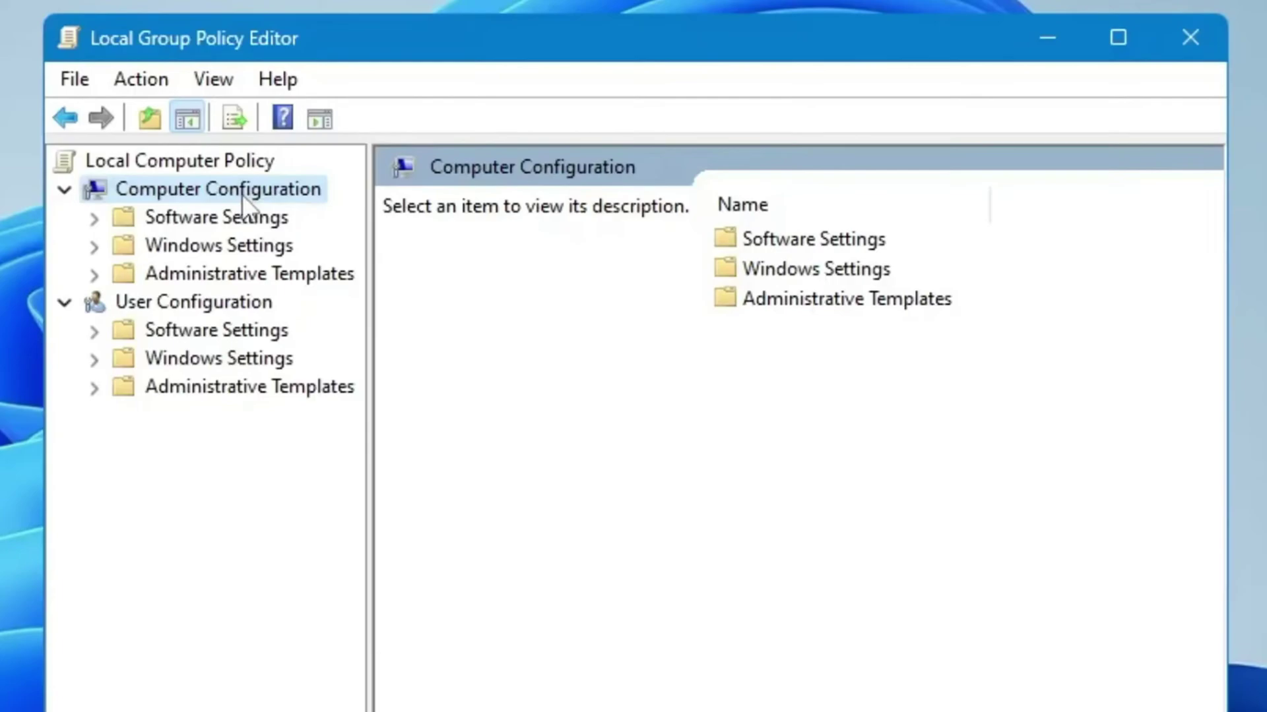
- Open the Power Throttling Settings folder under Computer Configuration, Administrative Templates, System, Power Management
double_click(231, 278)
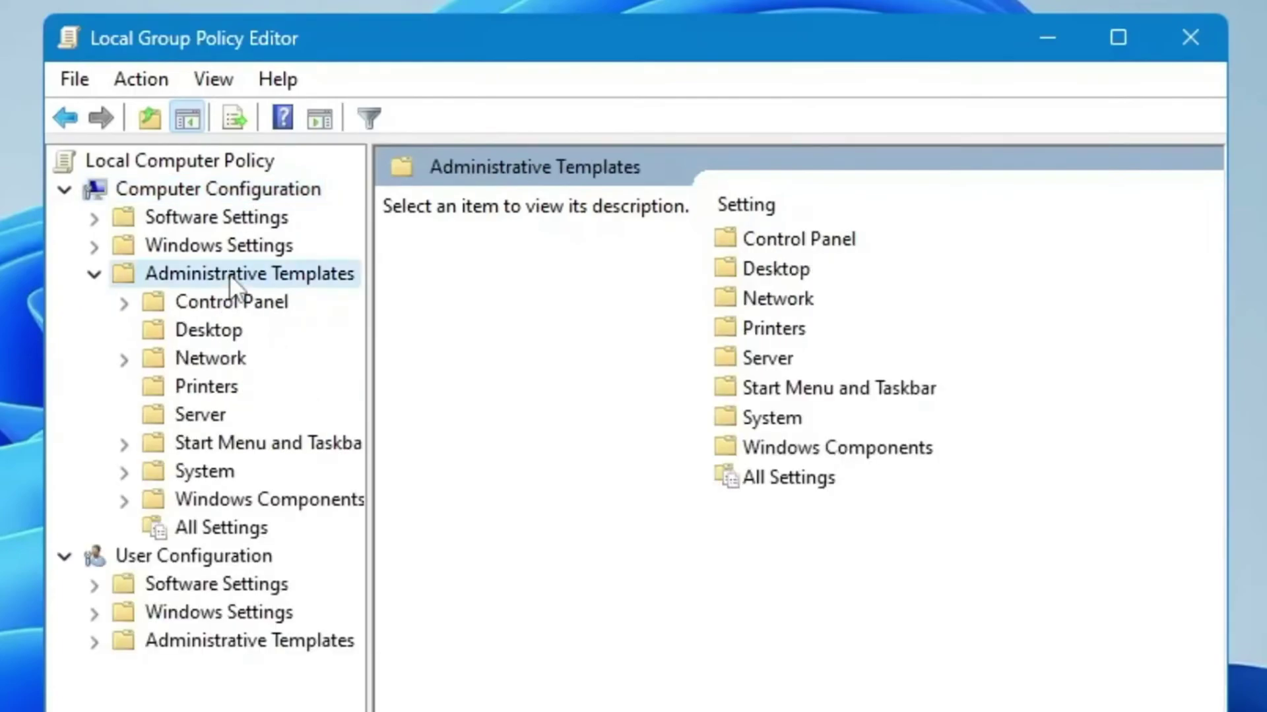
click(200, 472)
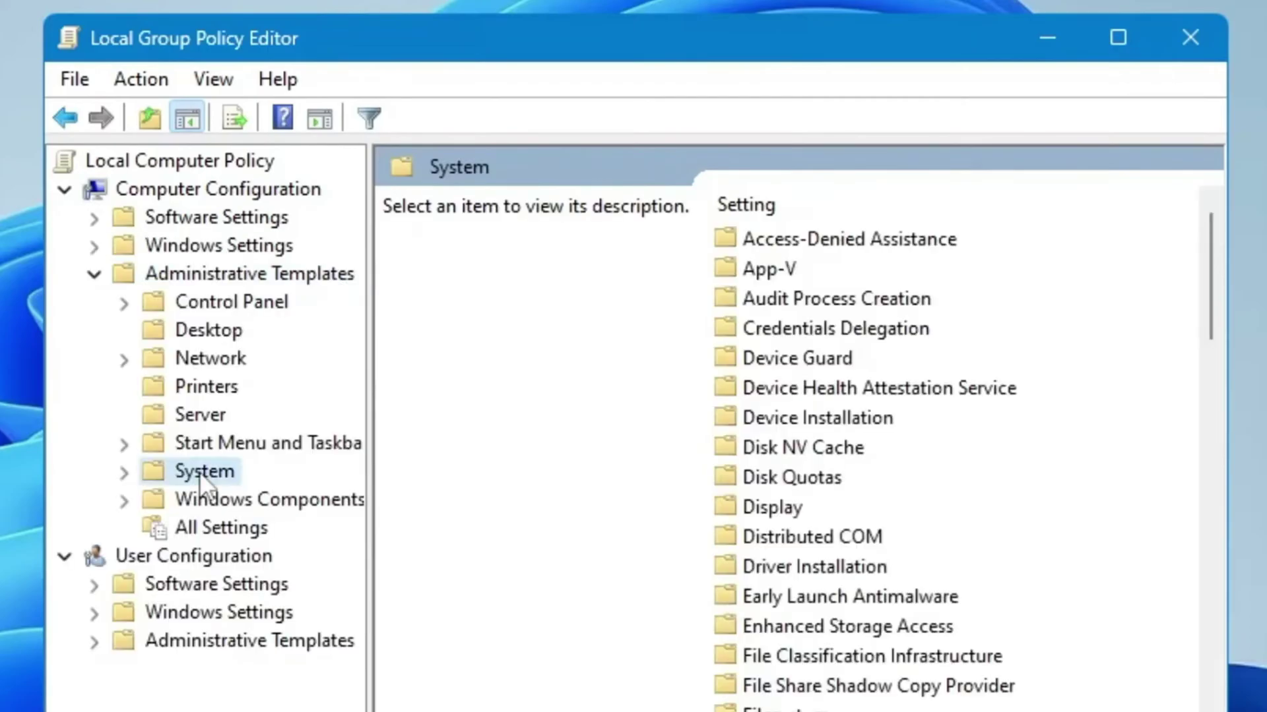
double_click(207, 469)
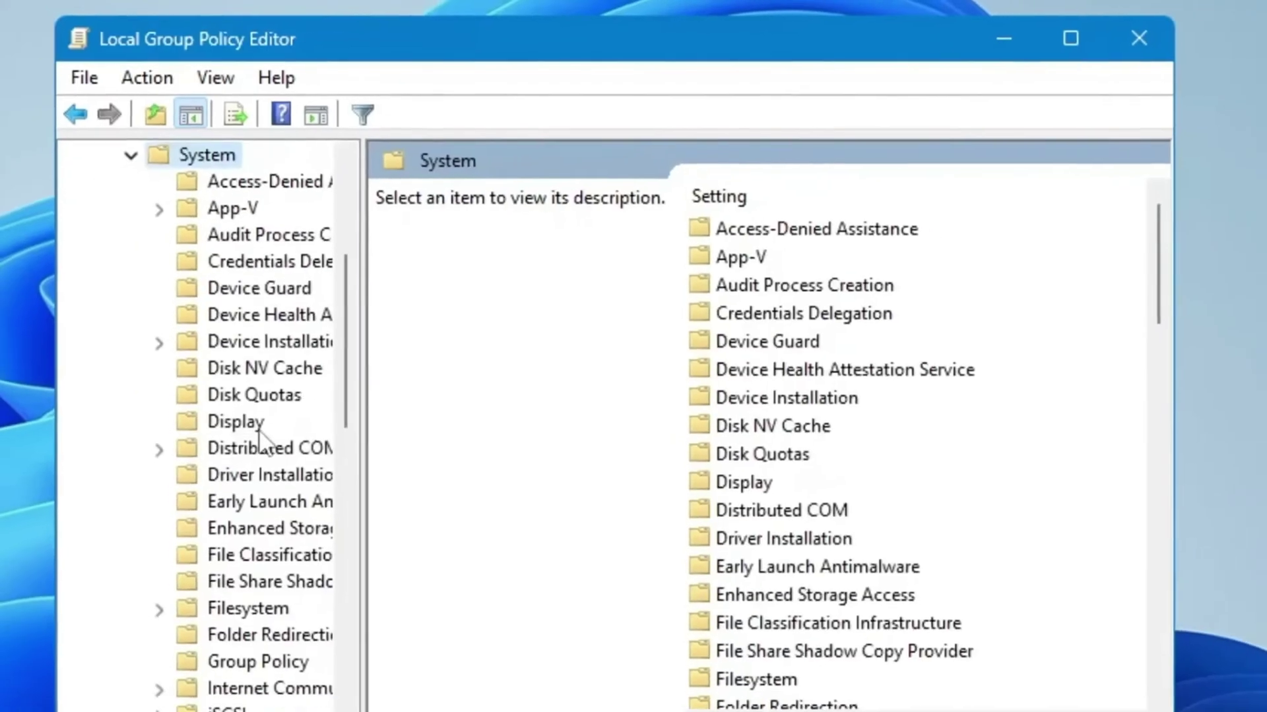
click(249, 383)
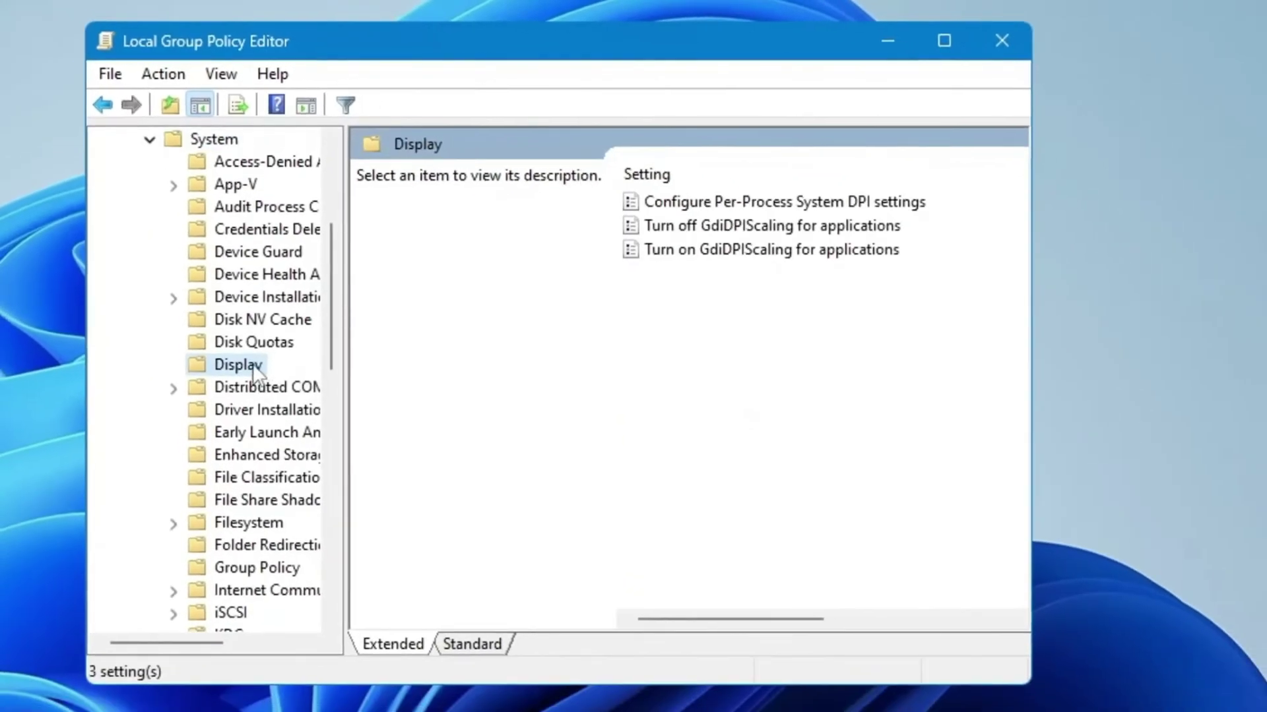
key(p)
scroll(256, 363, down, 3)
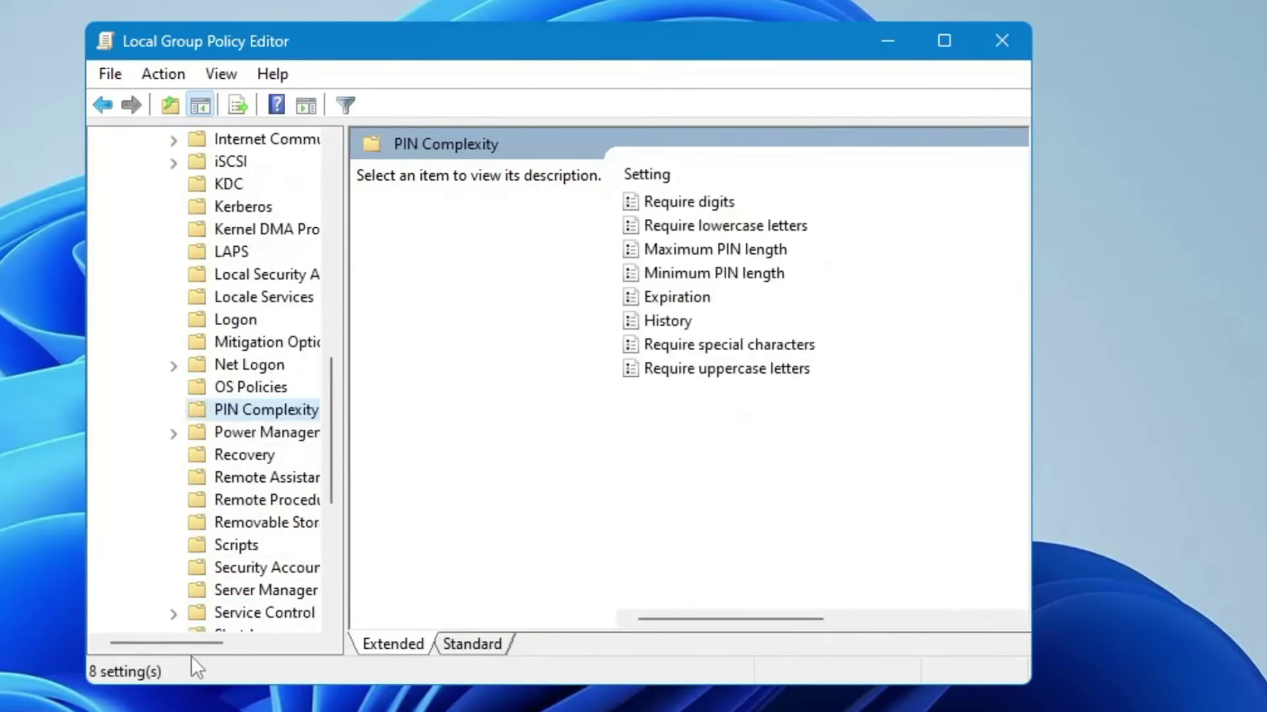
drag(189, 643, 224, 642)
click(206, 435)
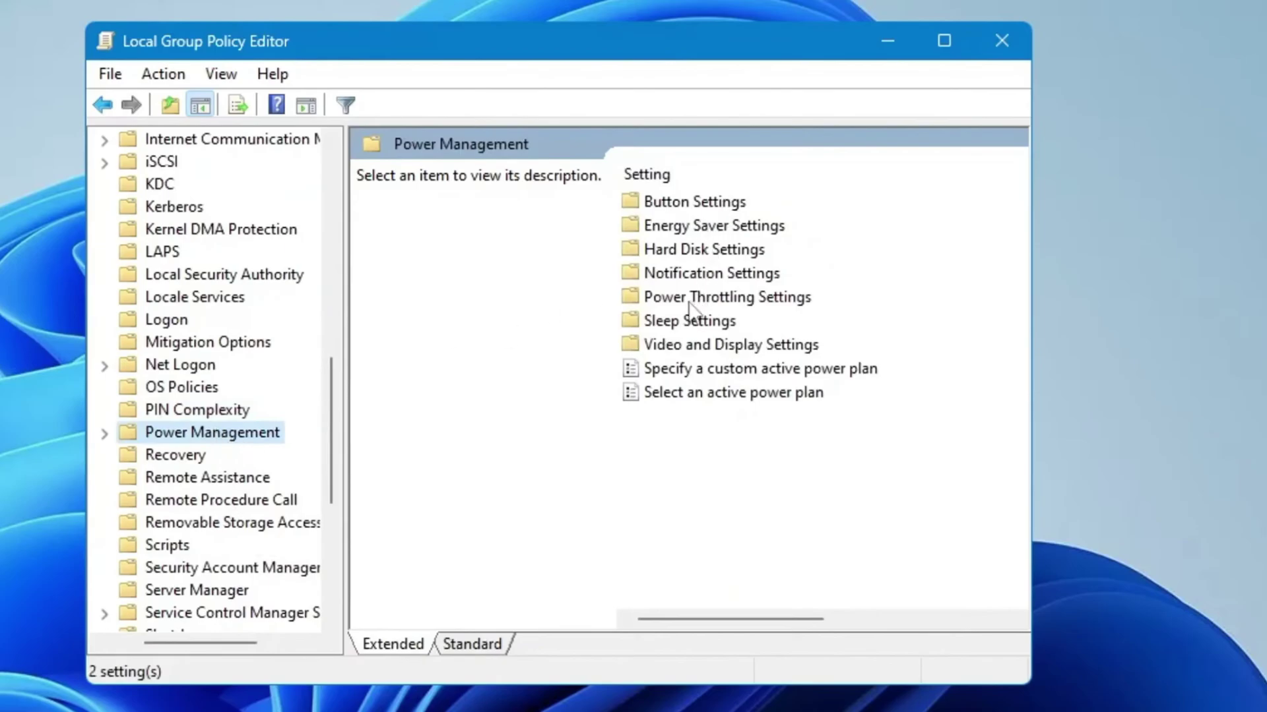
click(746, 298)
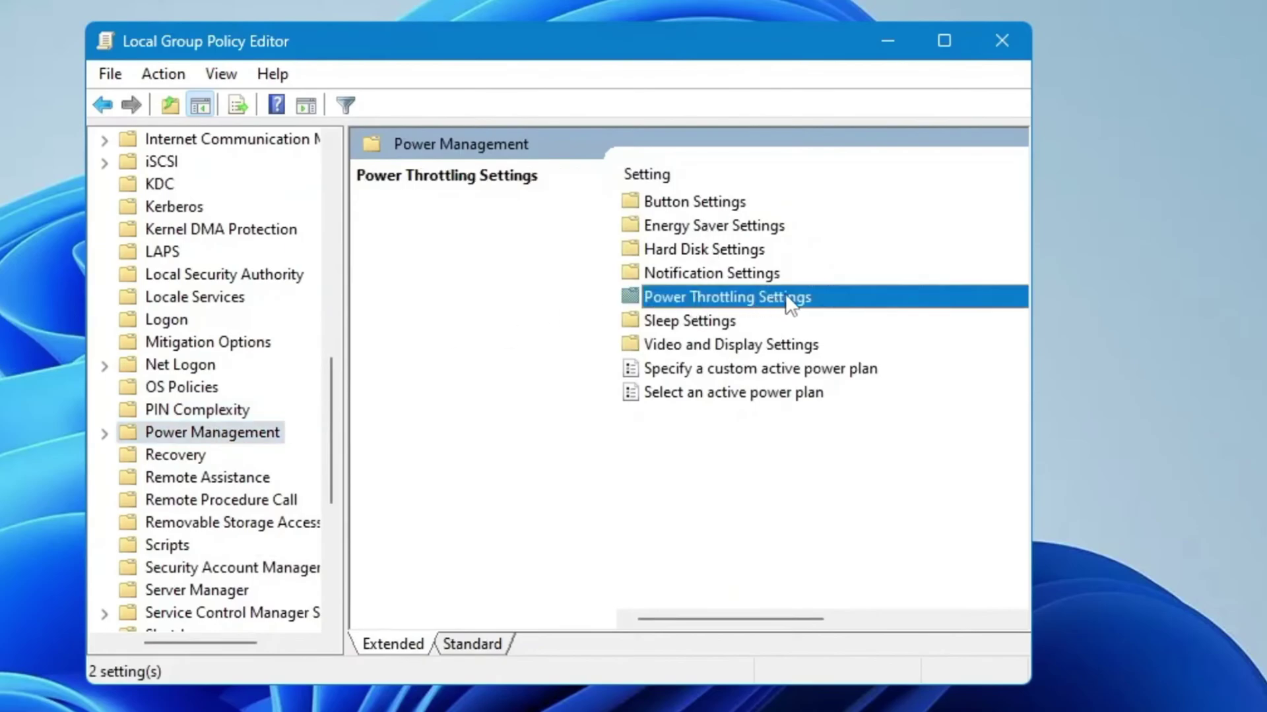
double_click(782, 297)
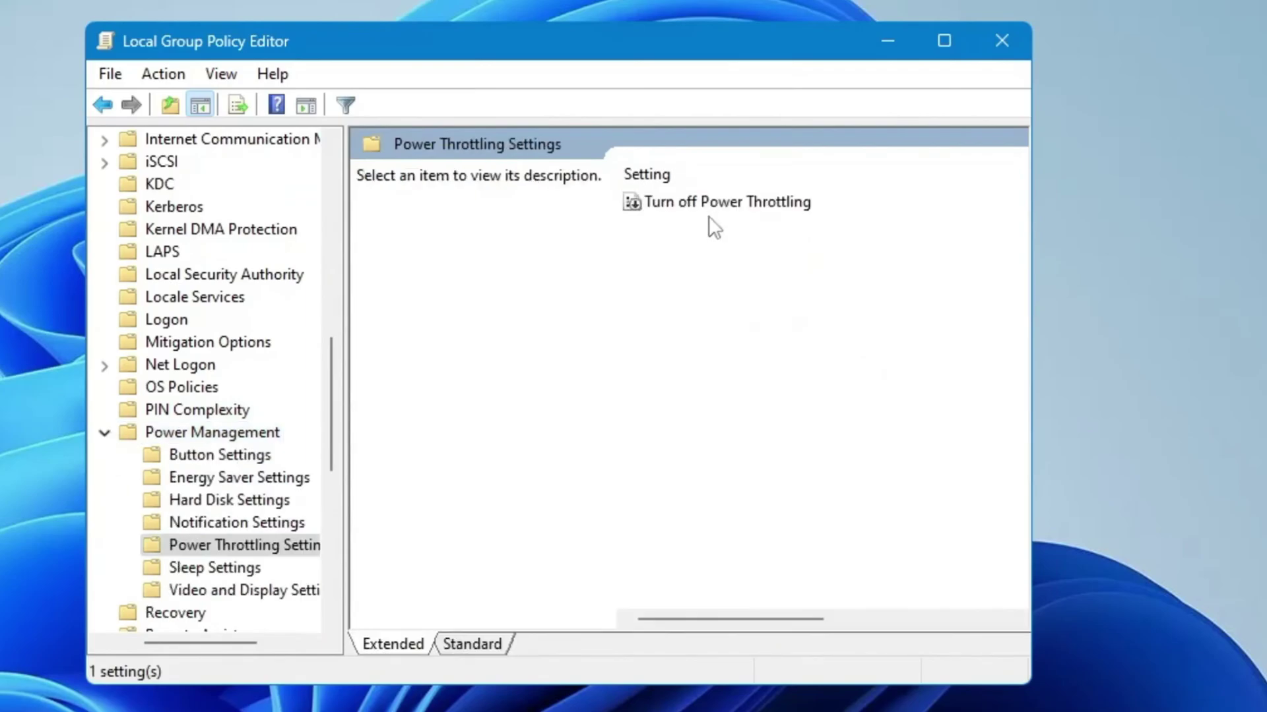
- Set the Turn off Power Throttling policy to Enabled and save it
click(753, 206)
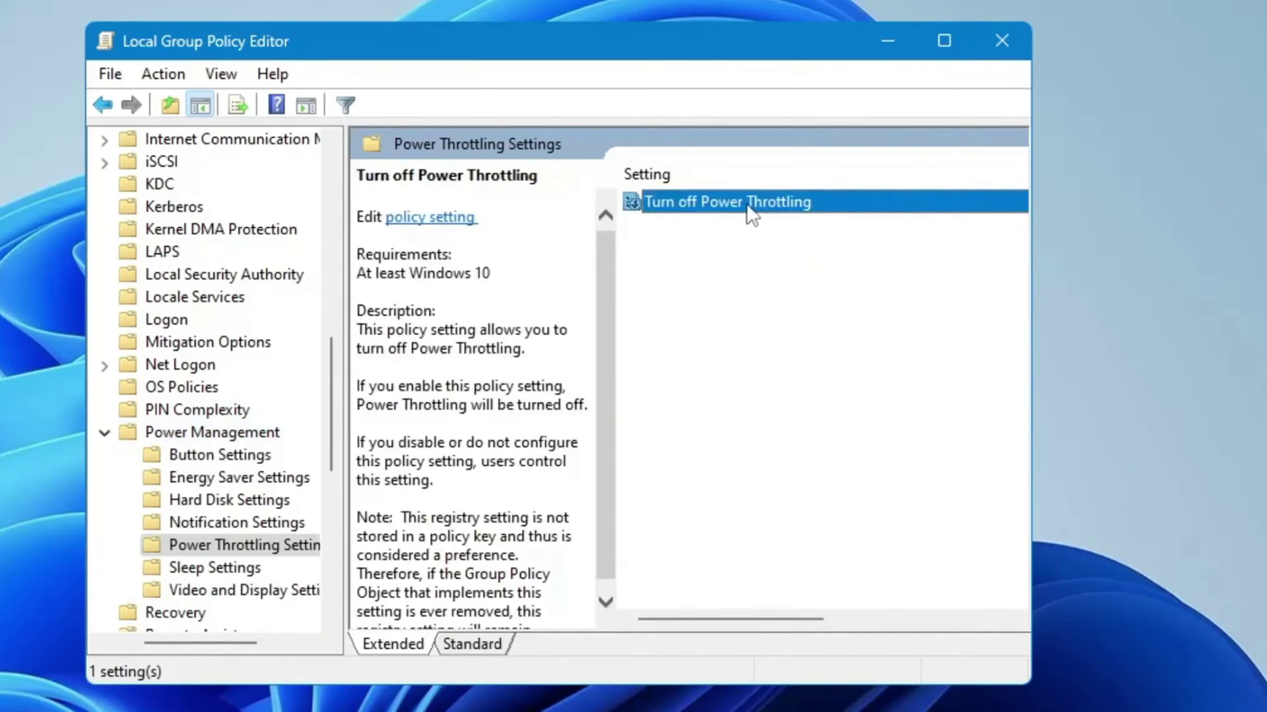
double_click(752, 206)
drag(283, 132, 795, 12)
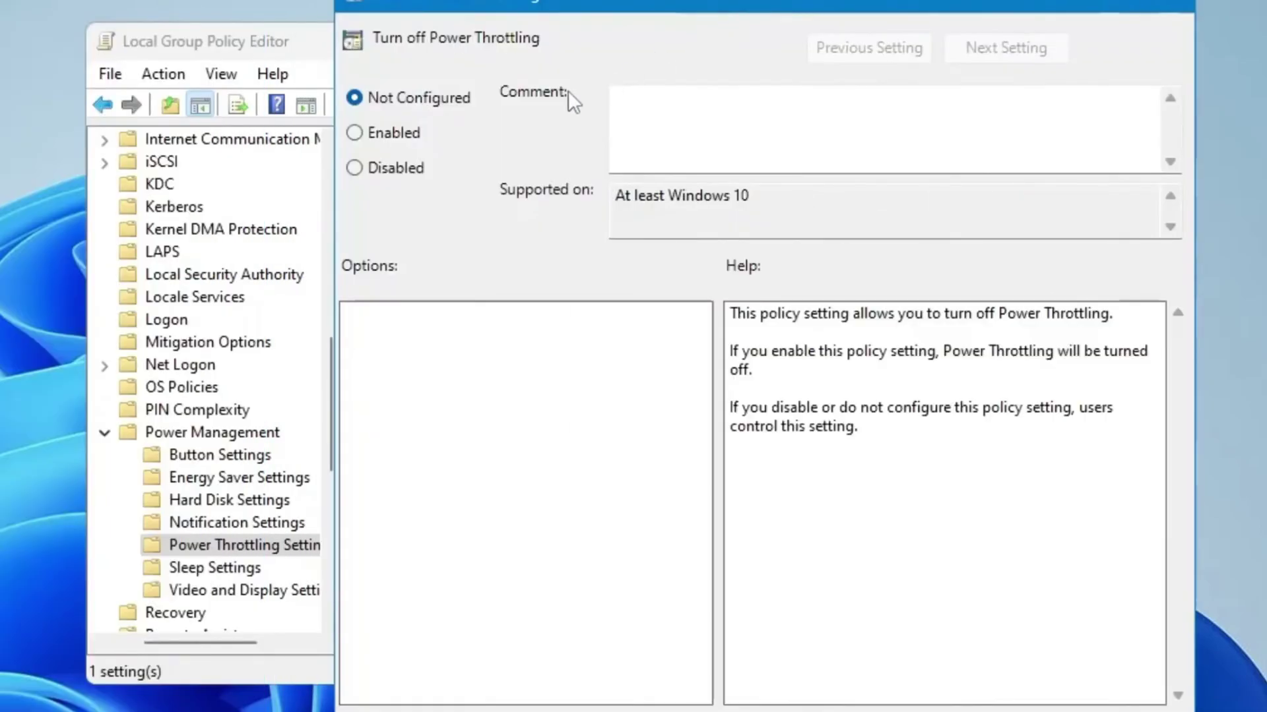
click(354, 132)
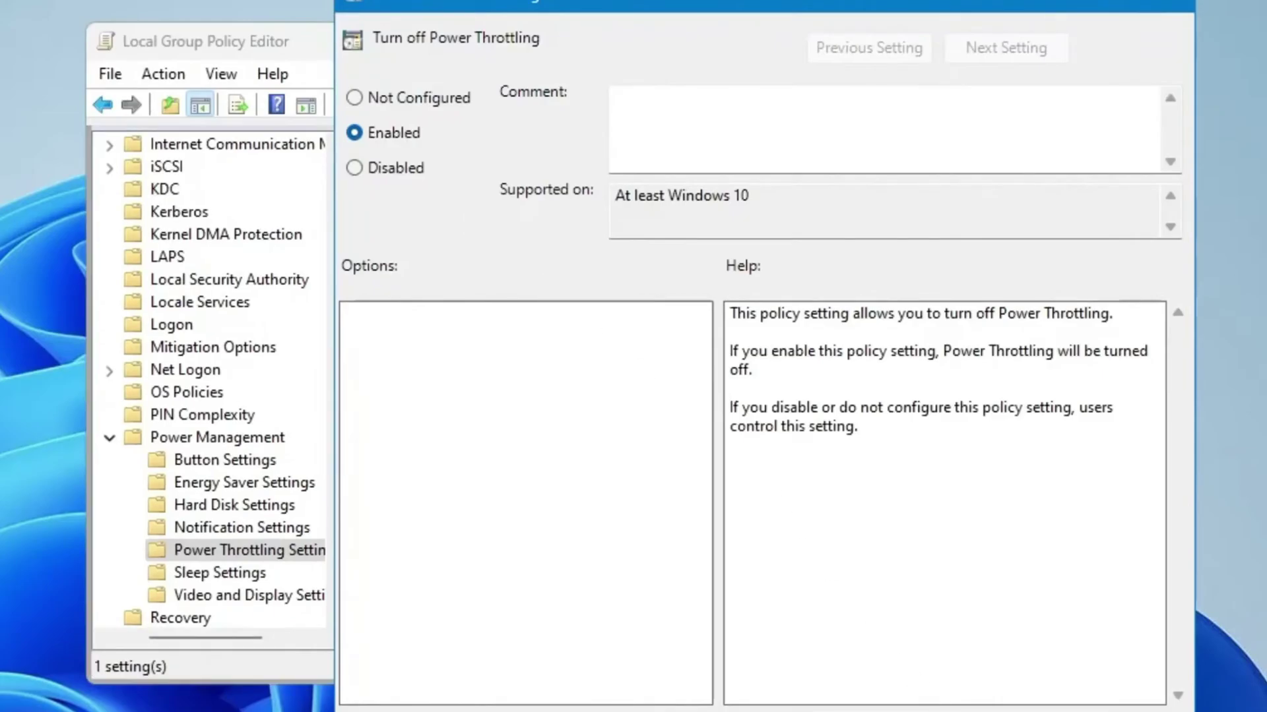
key(Return)
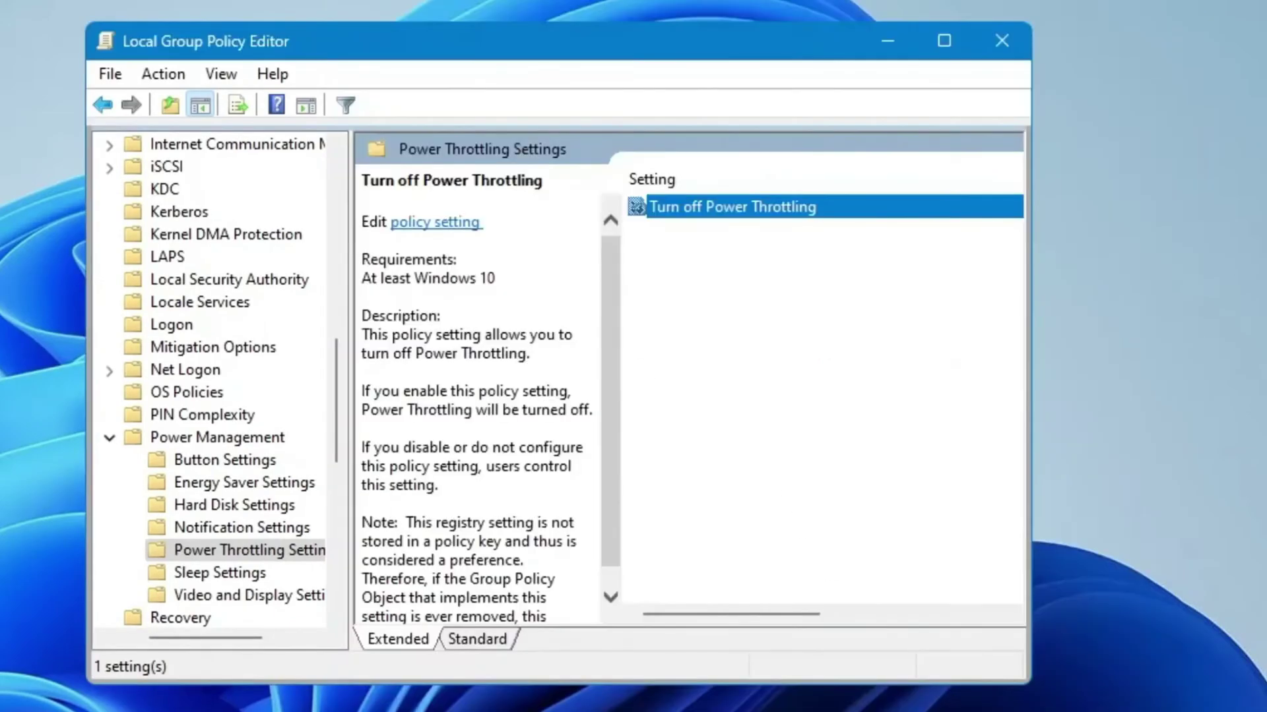
- Close the Local Group Policy Editor, search Windows for powercfg.cpl and open the Power Options
click(998, 37)
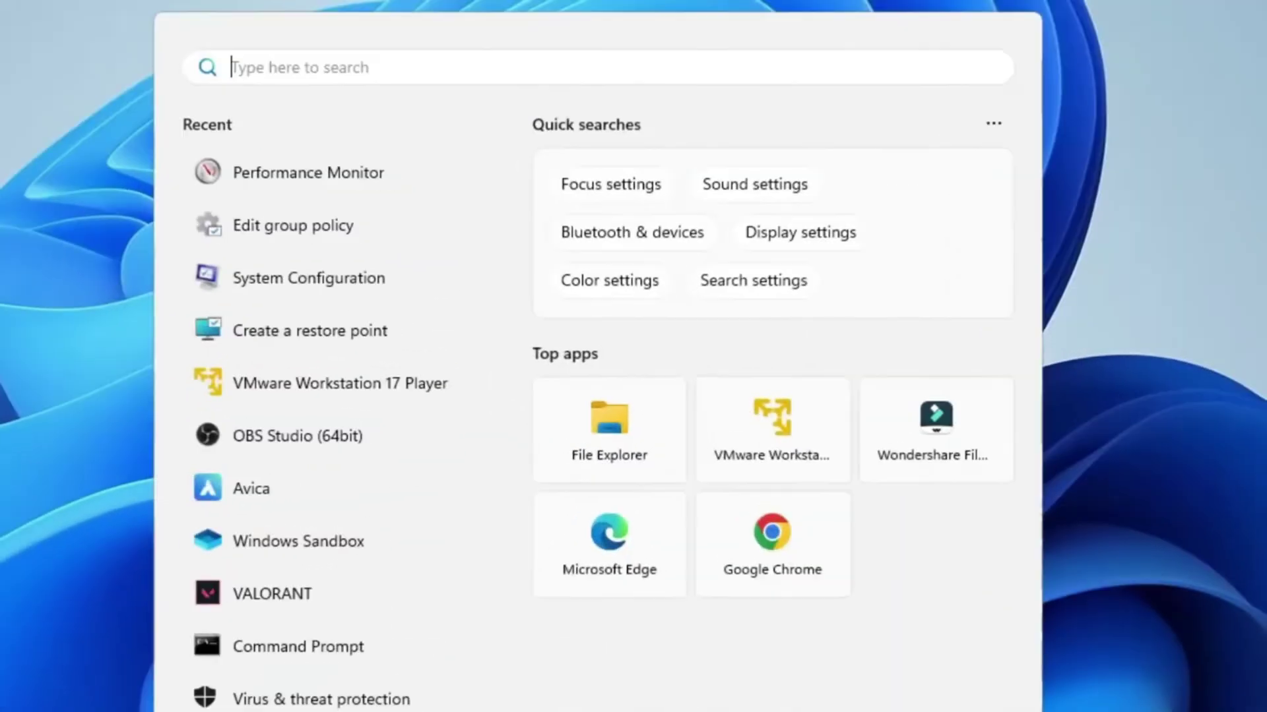
text(powercfg.cpl)
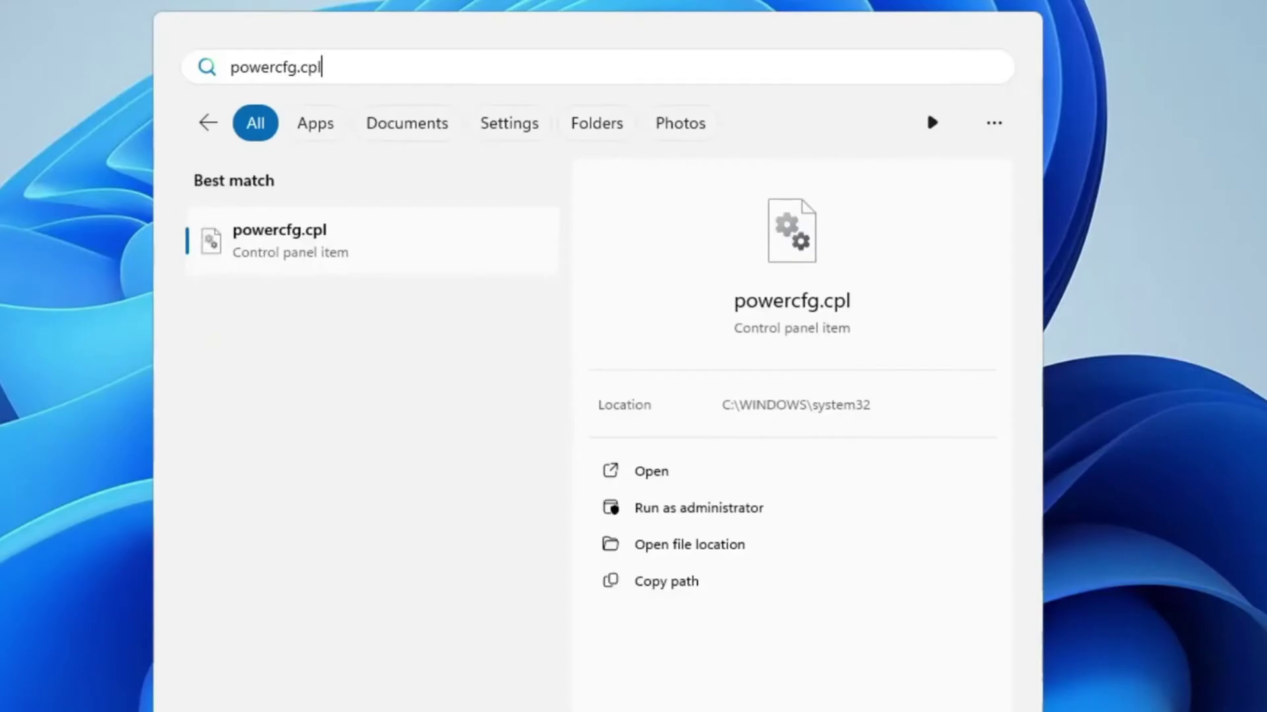
key(Return)
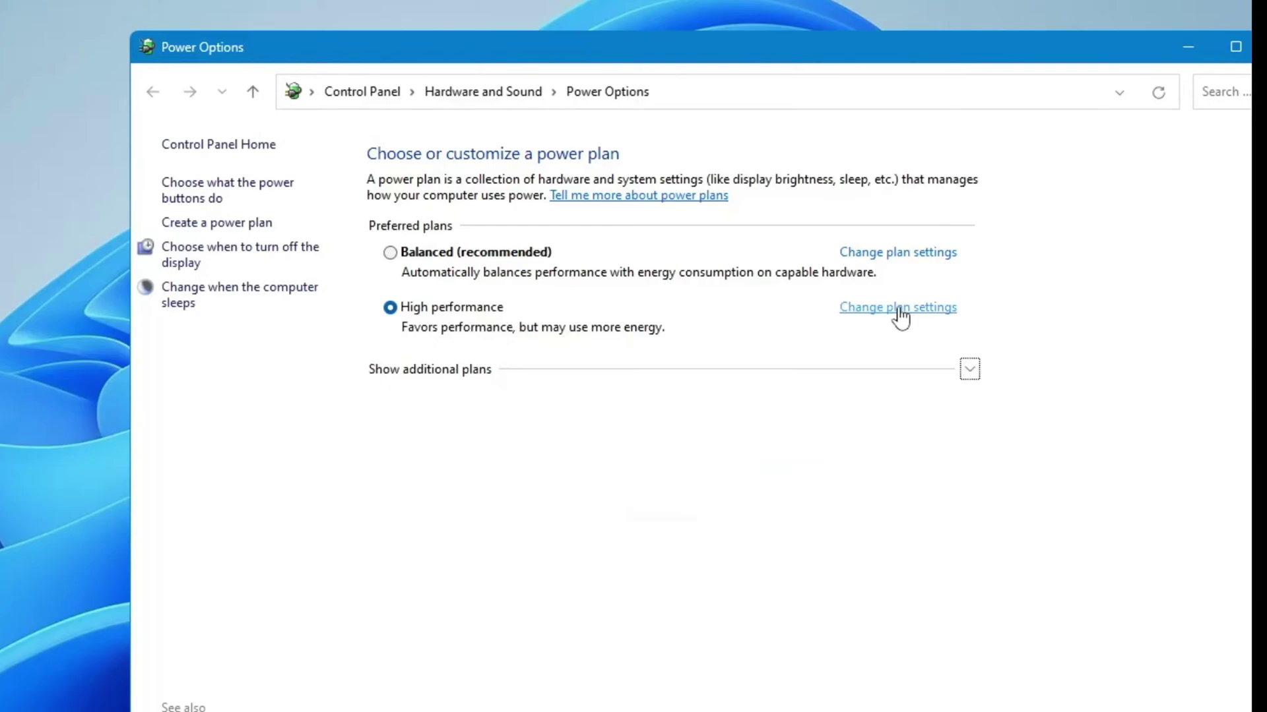
- Open the advanced power settings of the High performance plan and bring the dialog fully into view
click(898, 308)
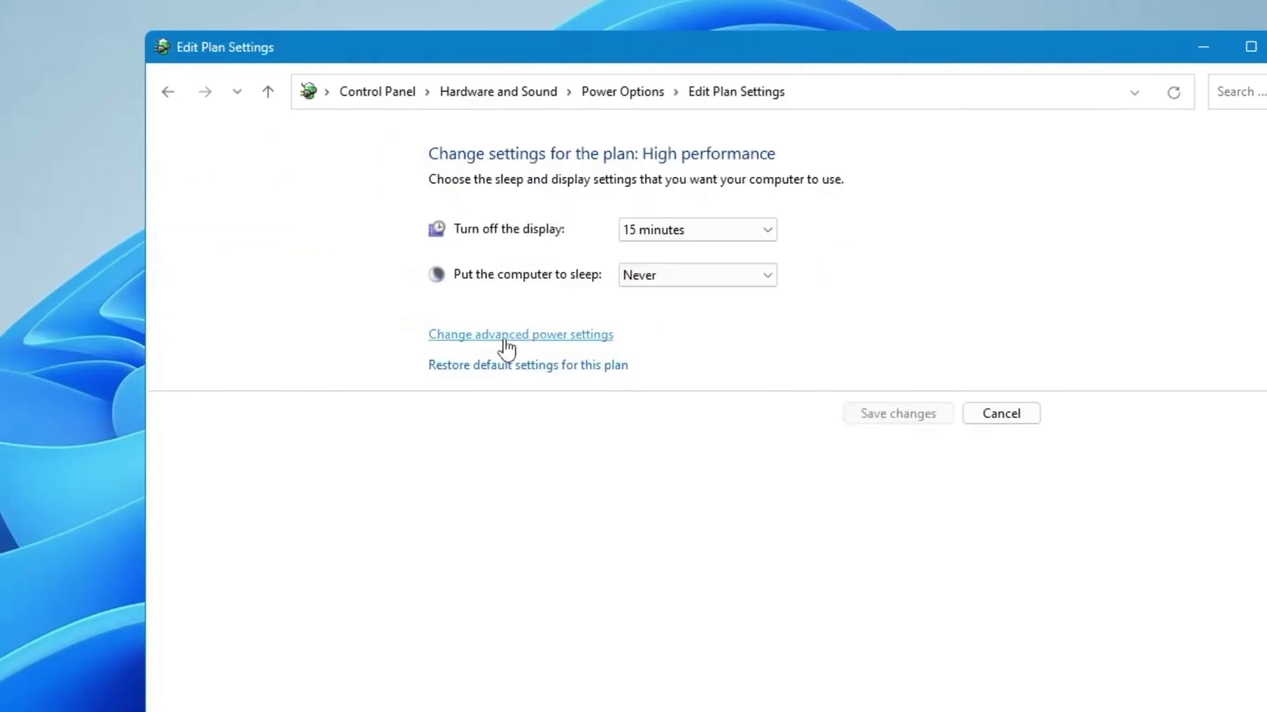
click(511, 344)
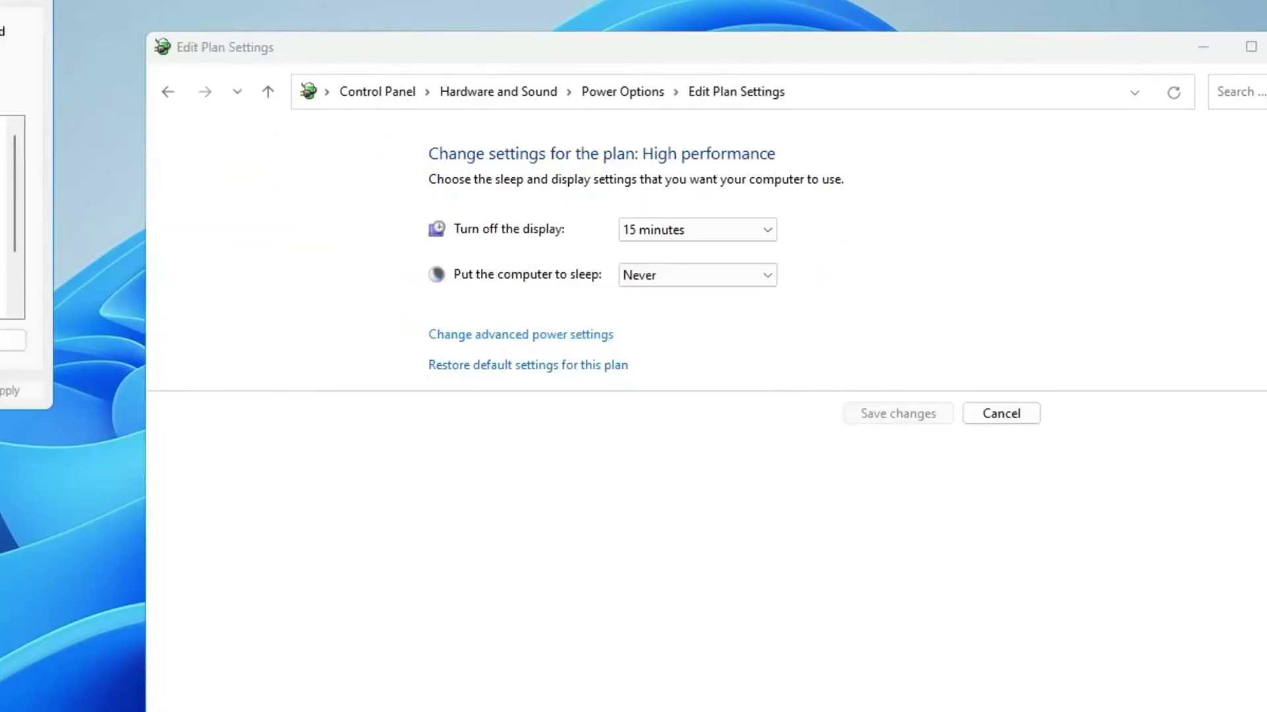
drag(0, 3, 690, 173)
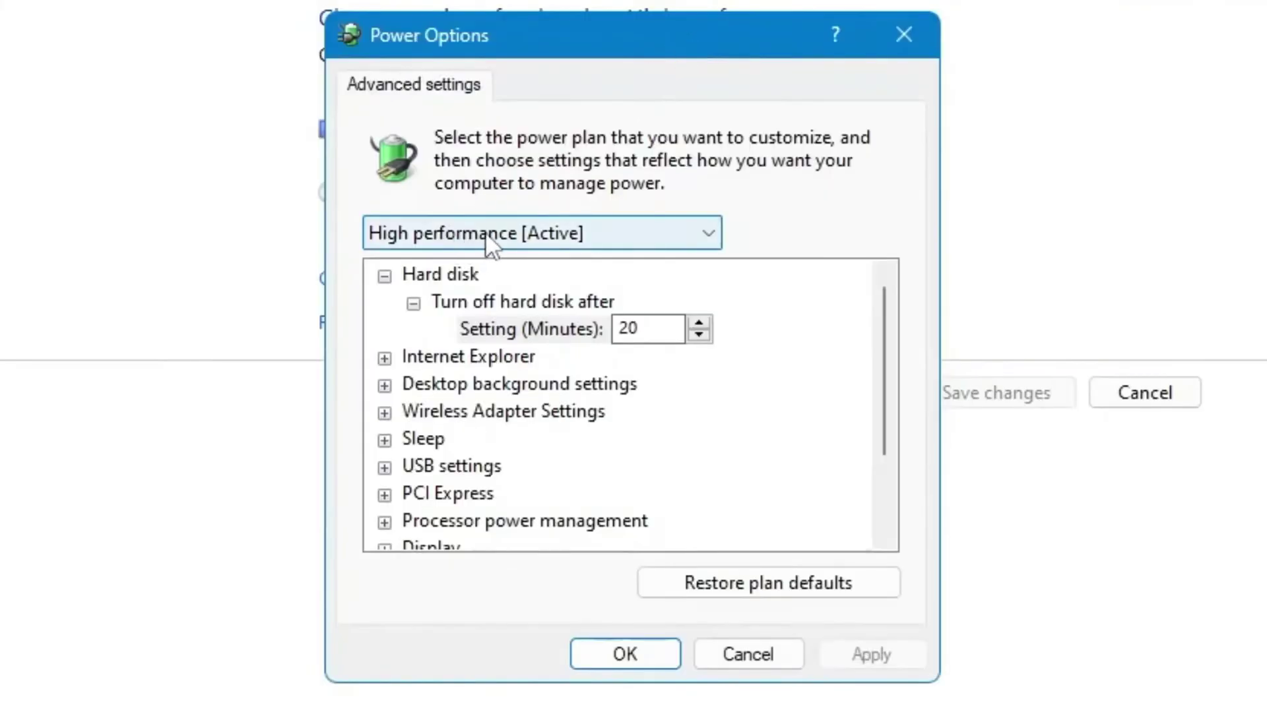
- Set Link State Power Management under PCI Express to Off in the High performance plan
scroll(538, 399, down, 1)
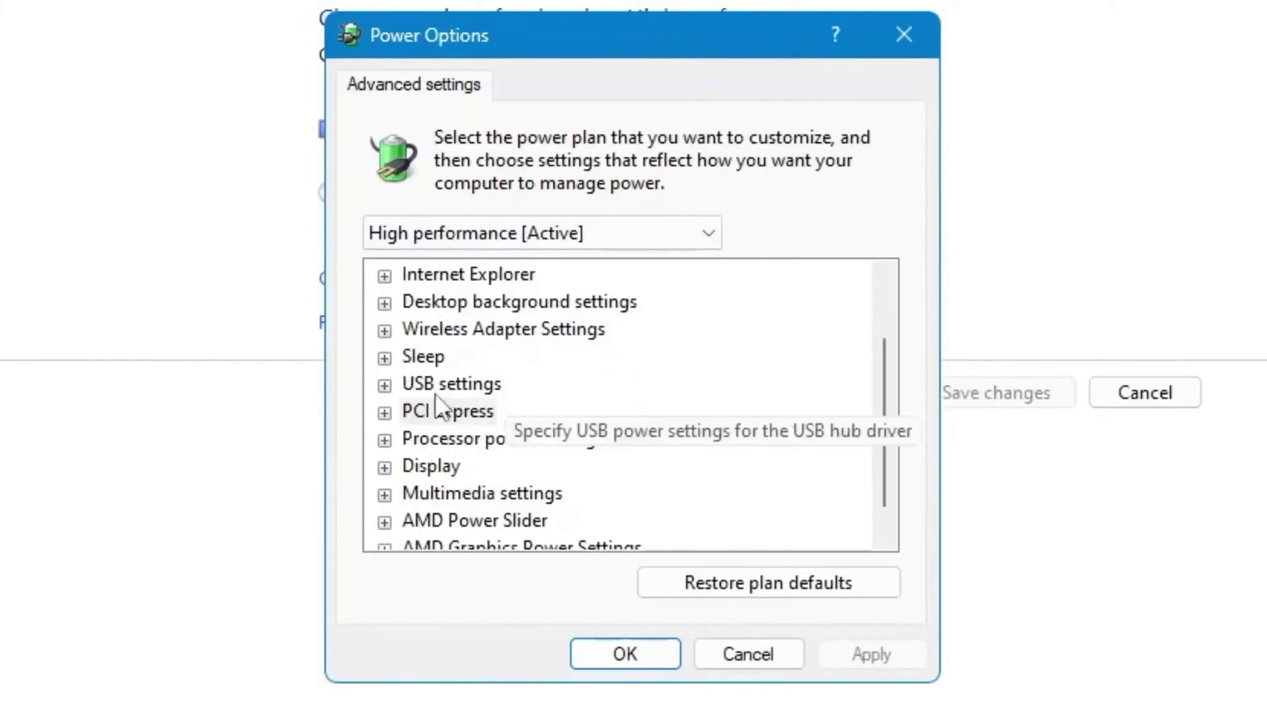
click(433, 410)
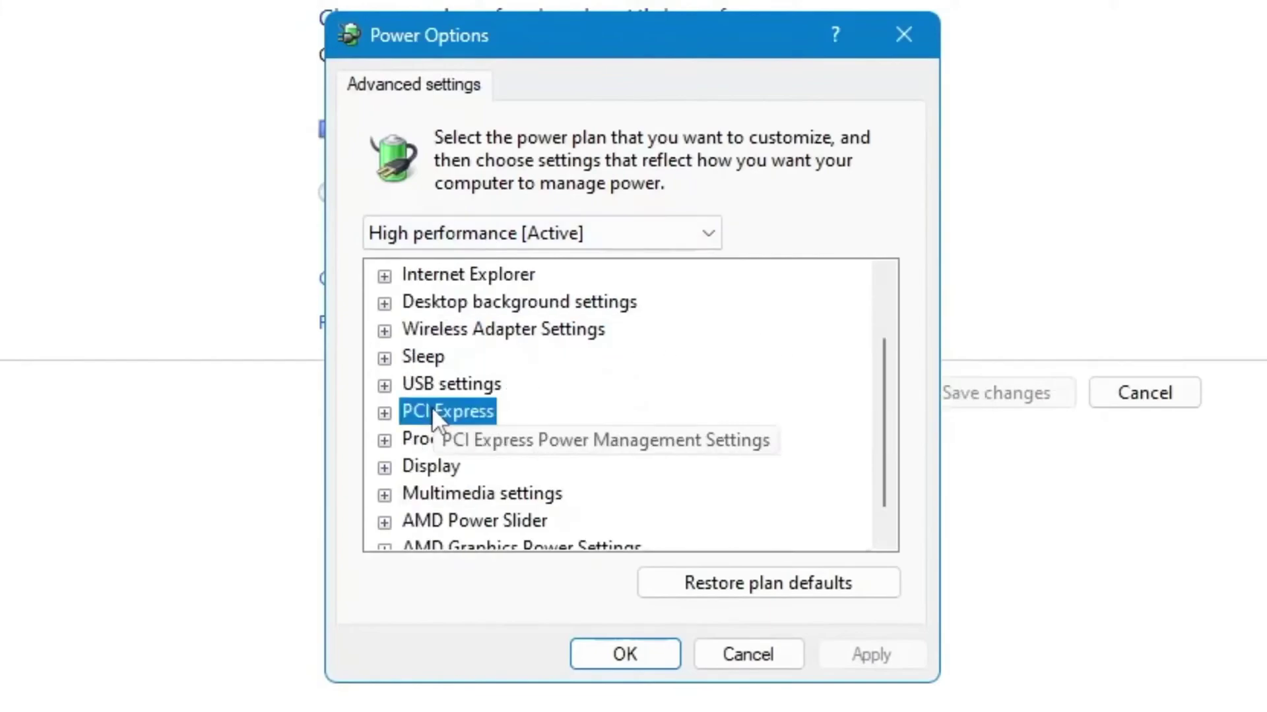
click(386, 414)
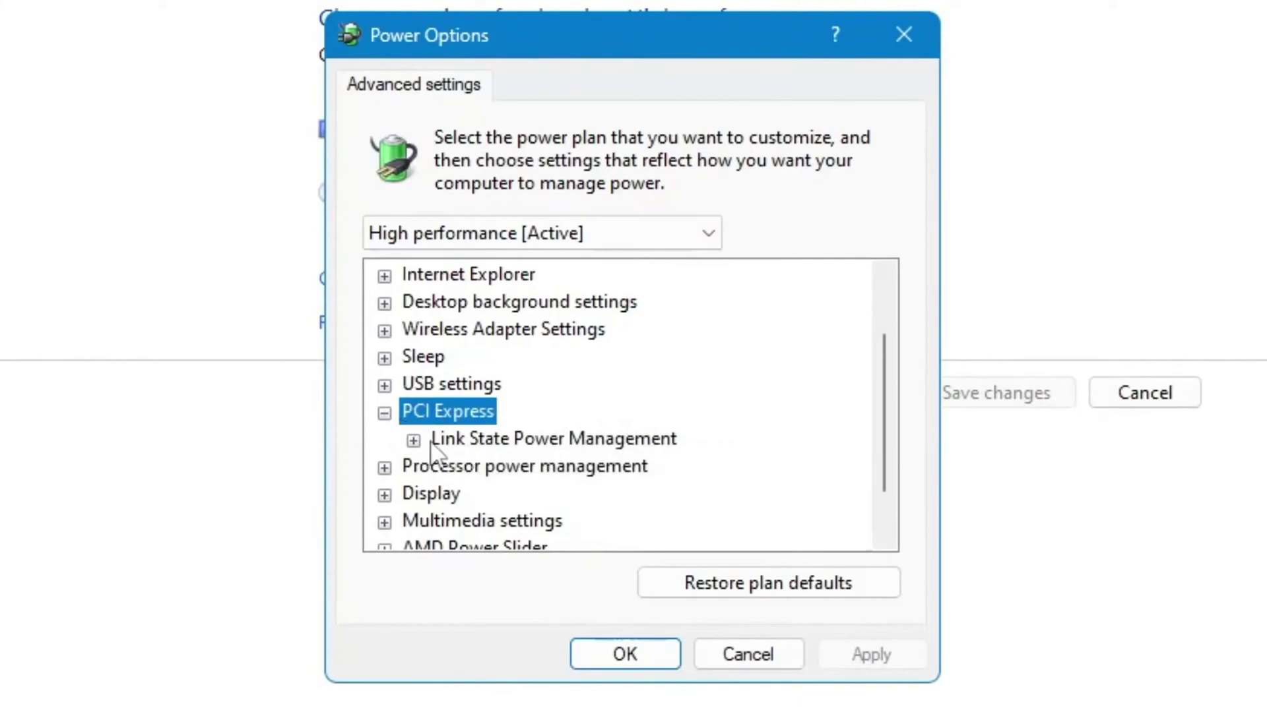
click(451, 440)
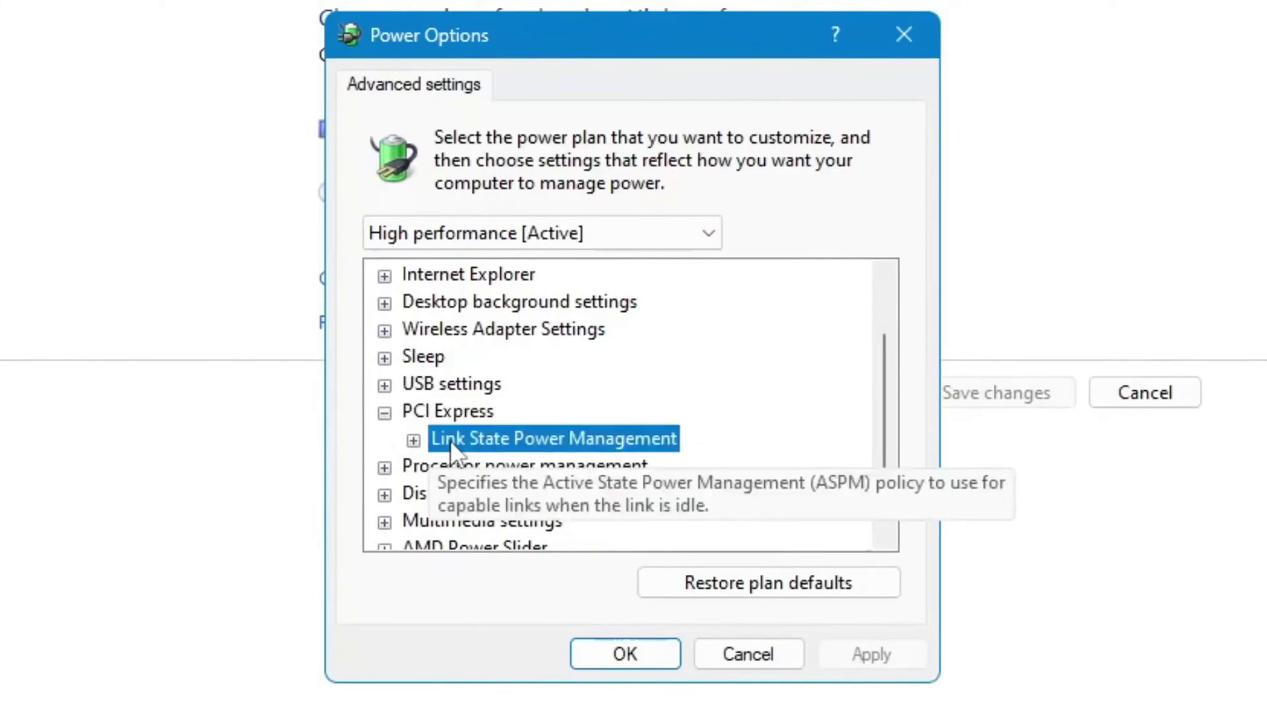
click(413, 441)
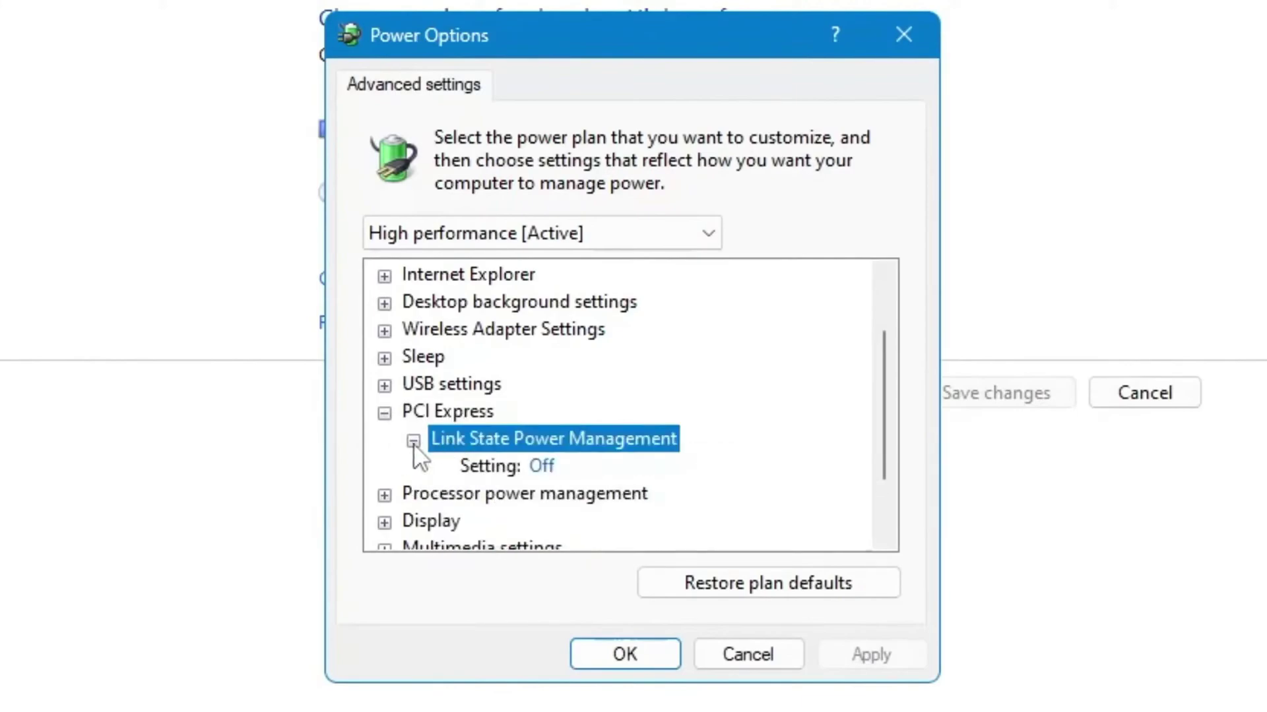
click(530, 466)
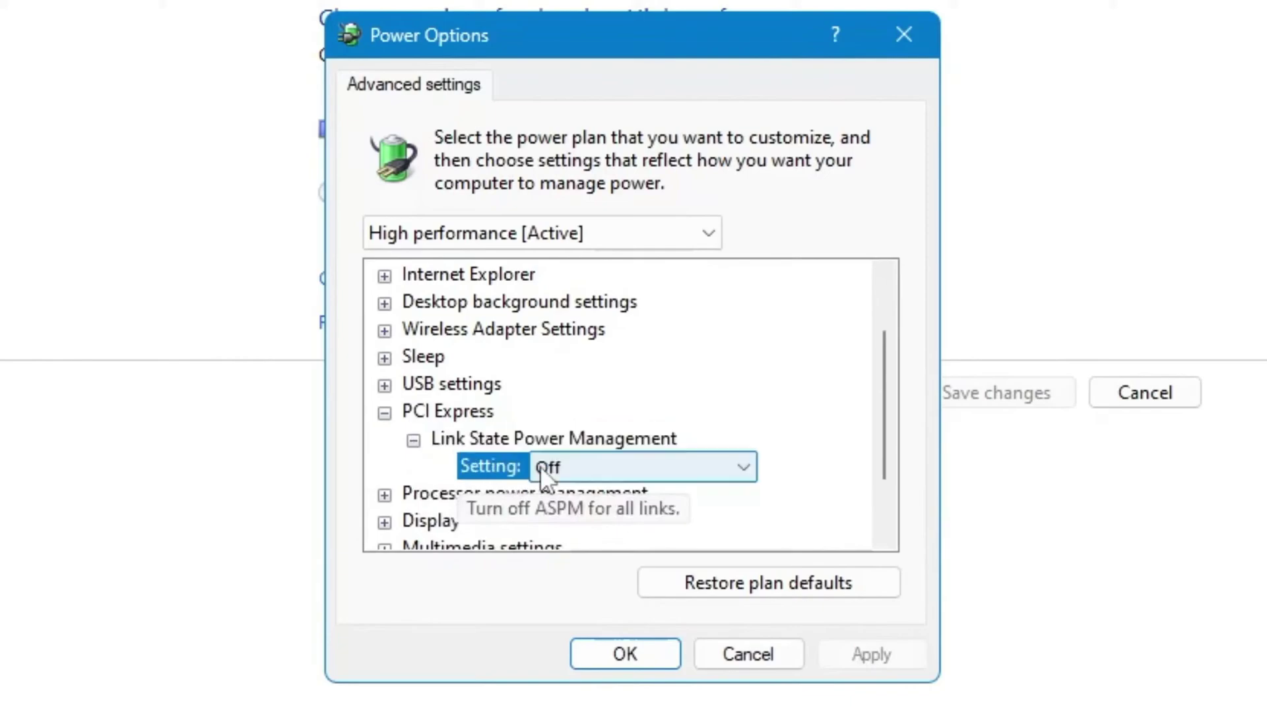
click(576, 468)
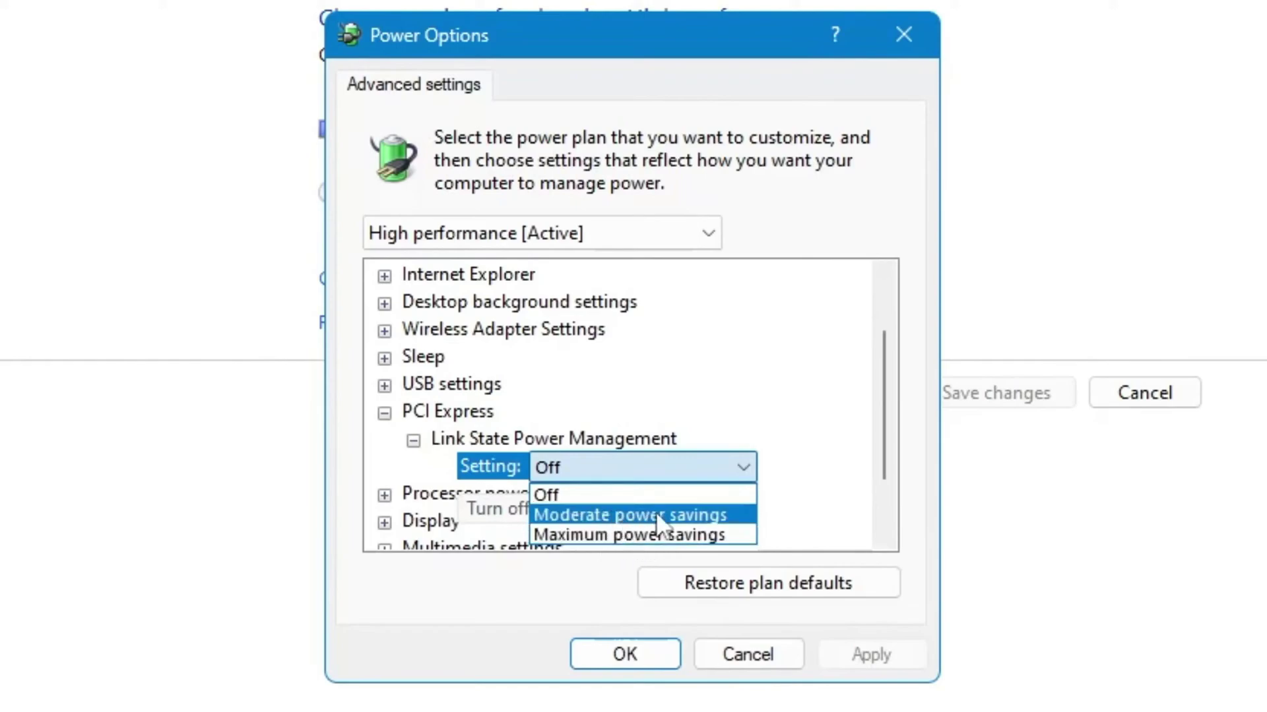
click(578, 498)
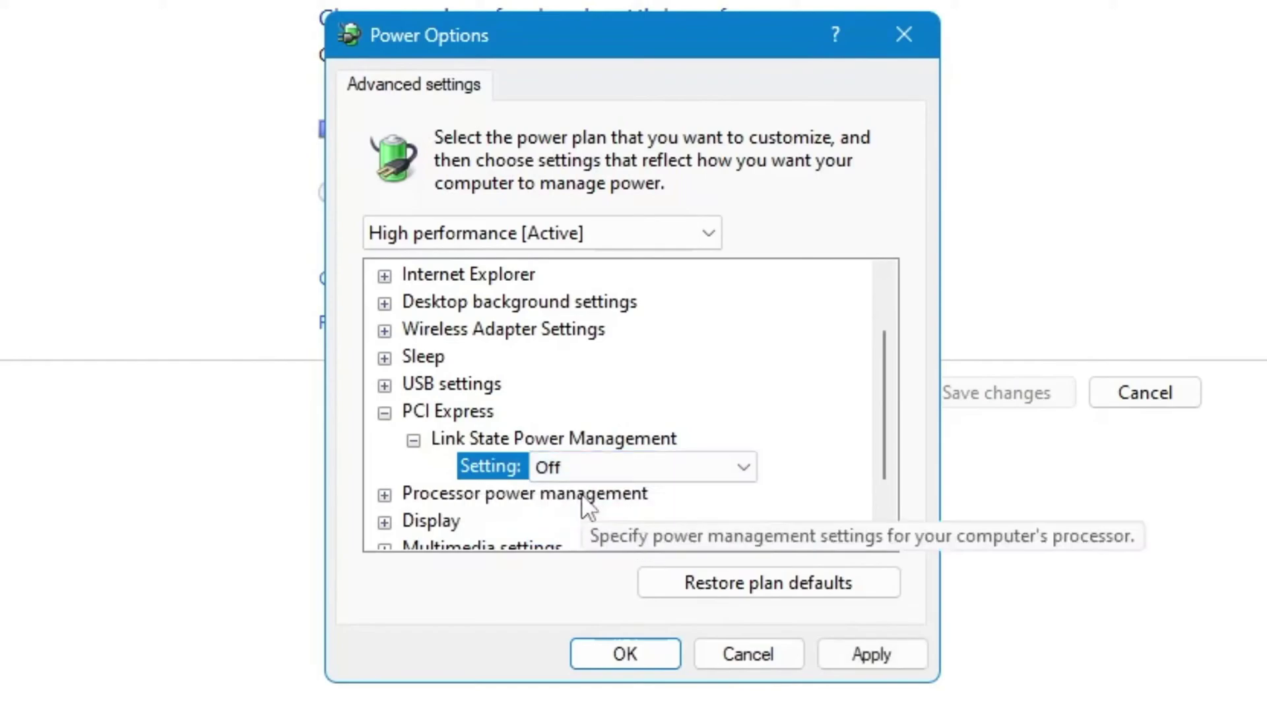
- Expand the minimum and maximum processor states under Processor power management, open the maximum value for editing, and apply the power plan changes
scroll(465, 495, down, 1)
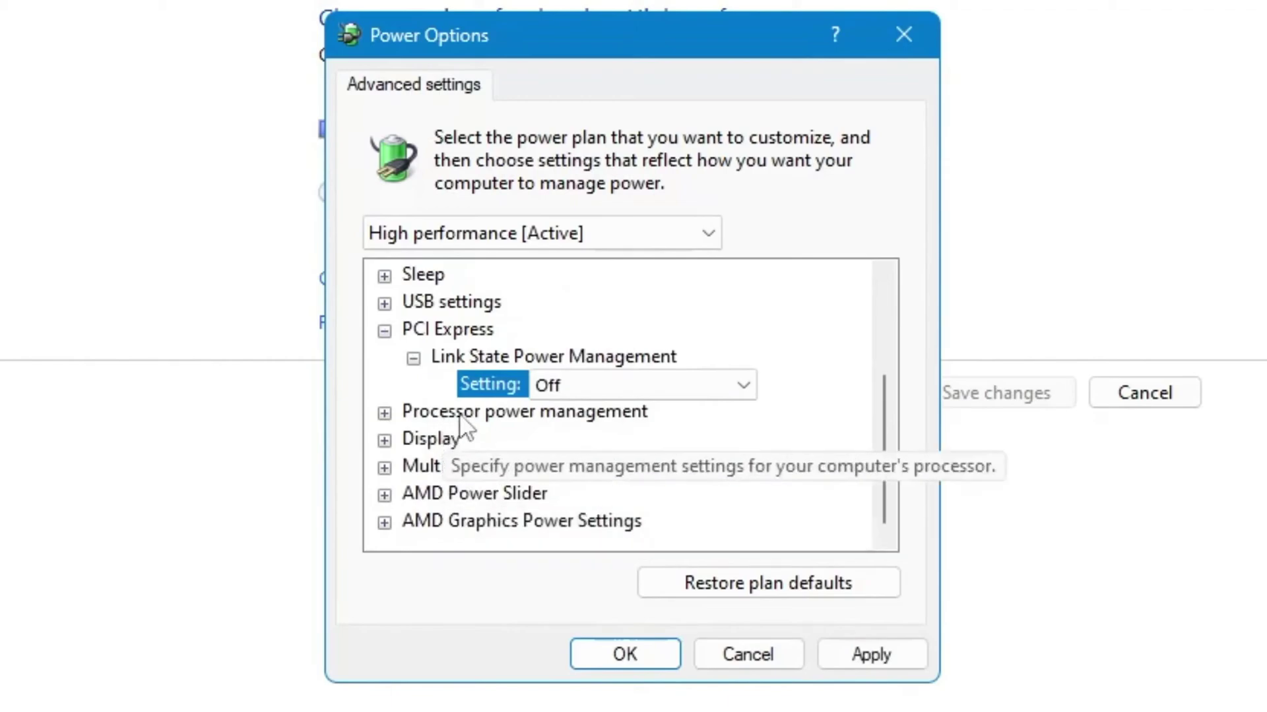
click(384, 413)
scroll(415, 462, down, 1)
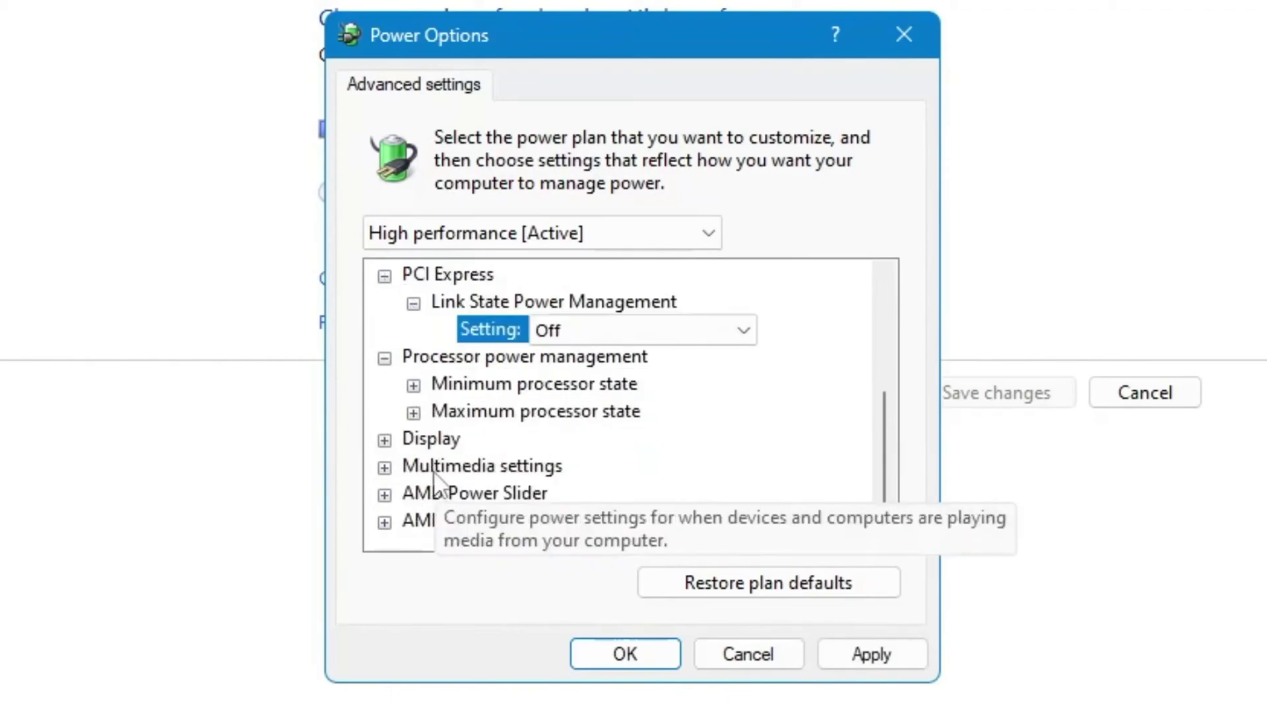
click(419, 387)
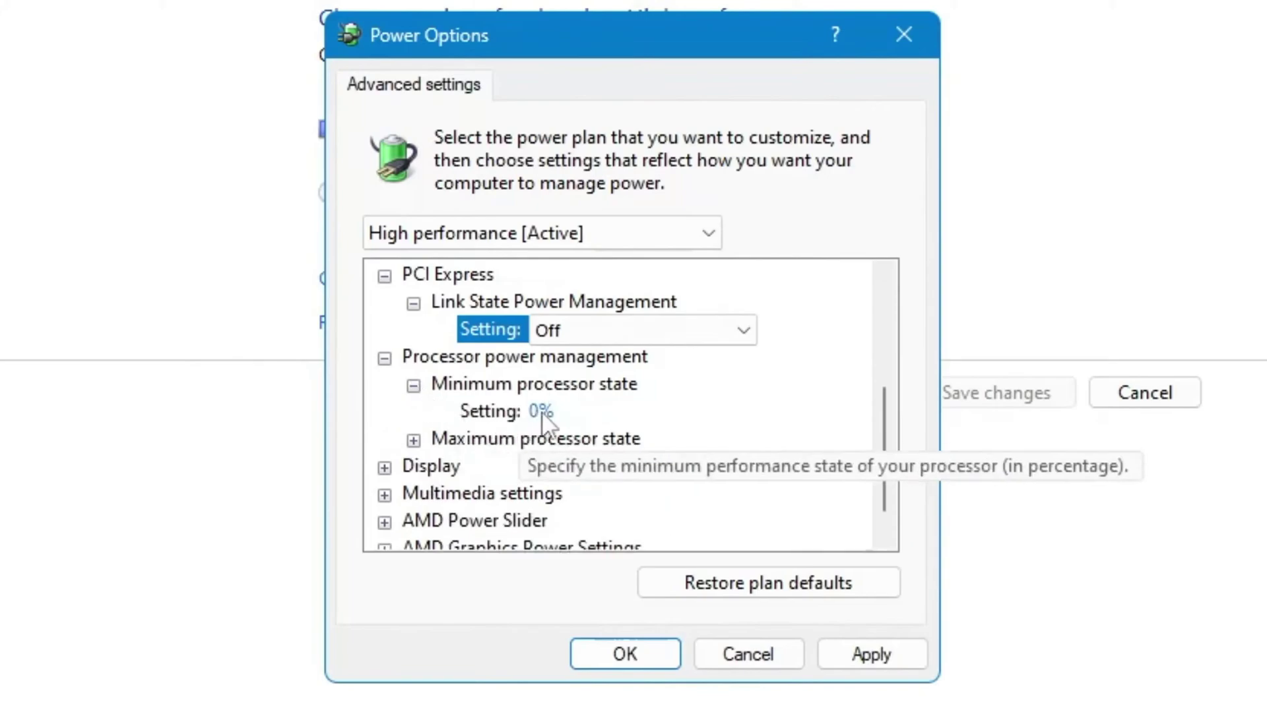
click(413, 440)
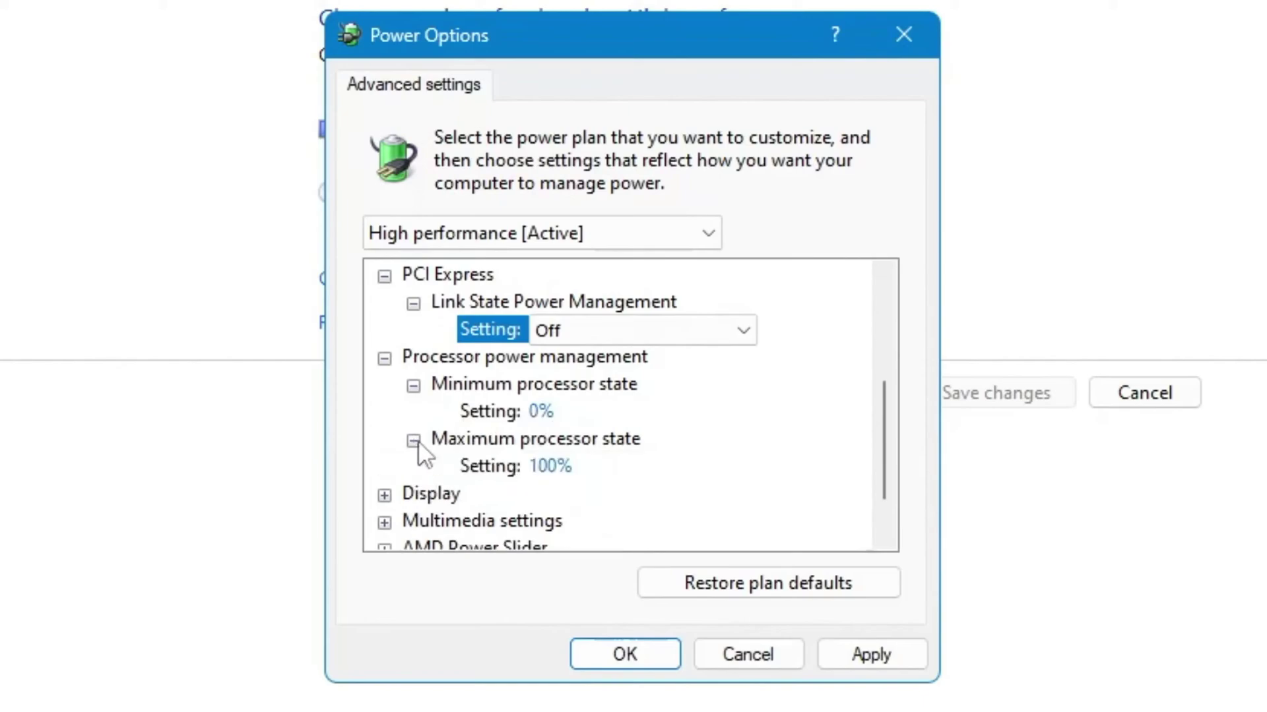
click(551, 466)
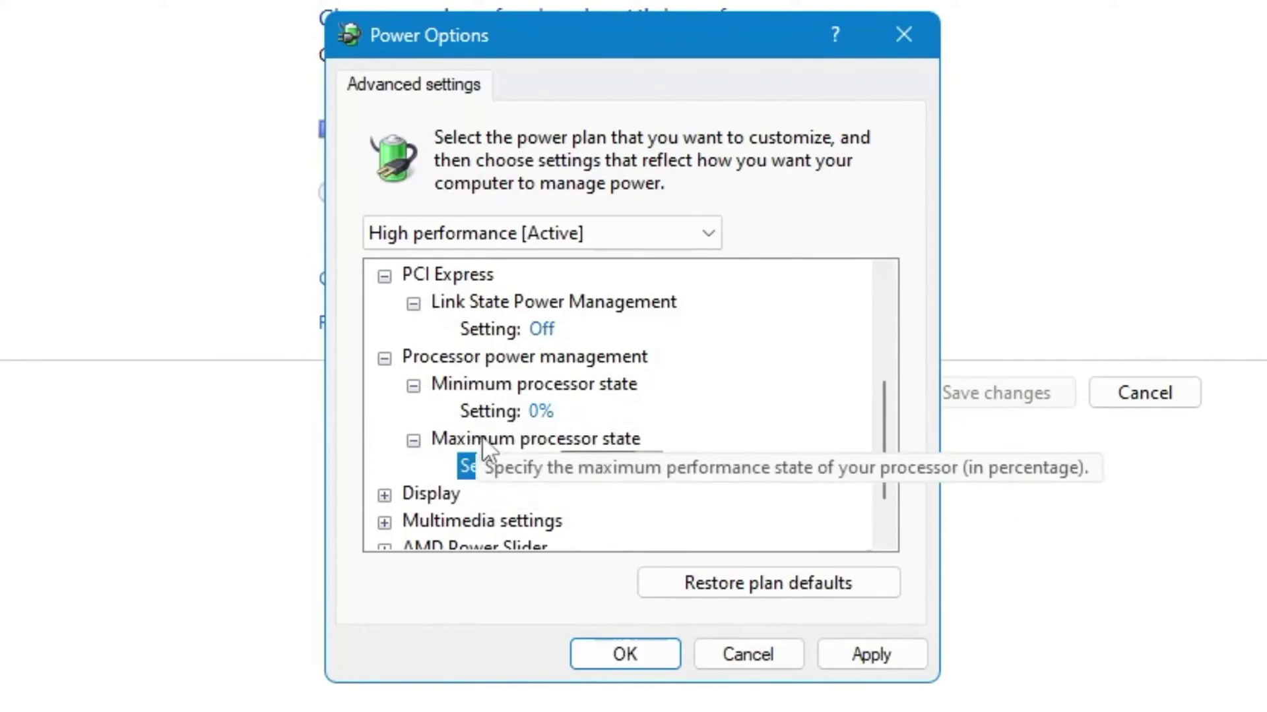
click(857, 655)
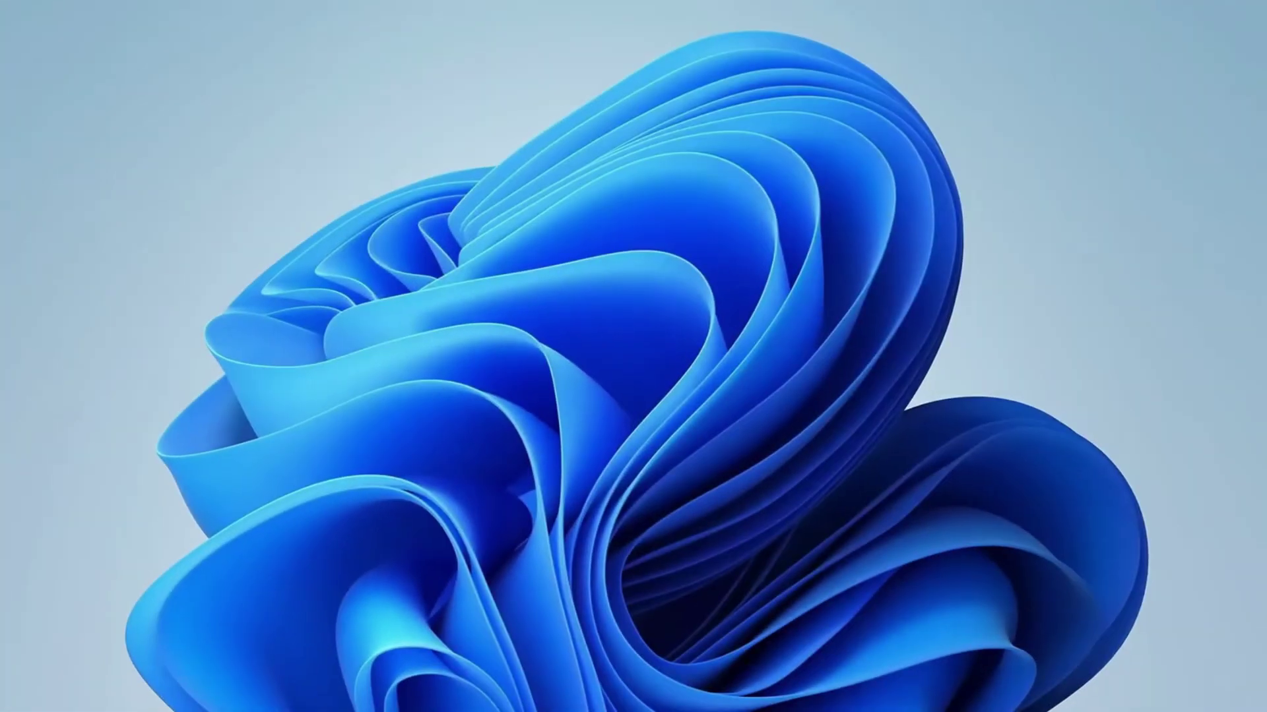
- Open the startup apps in Task Manager, examine which programs are enabled or disabled at startup, and close Task Manager
key(super+x)
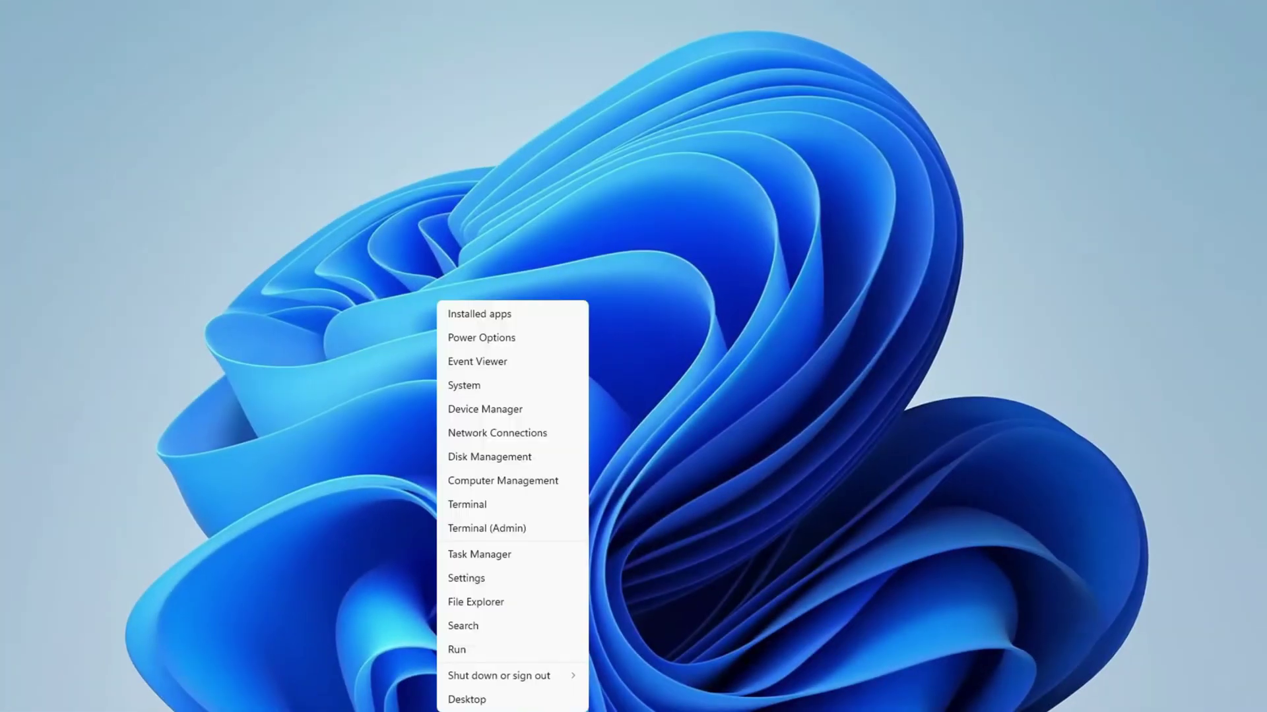
click(489, 556)
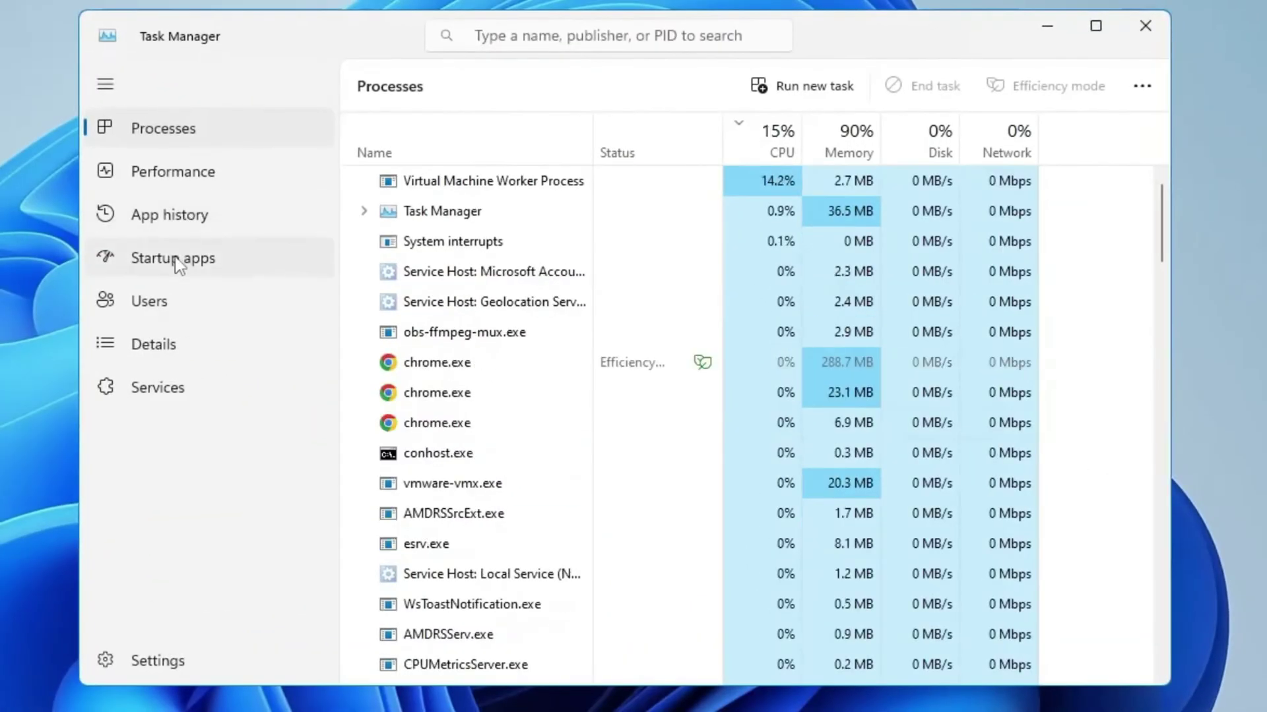
click(176, 261)
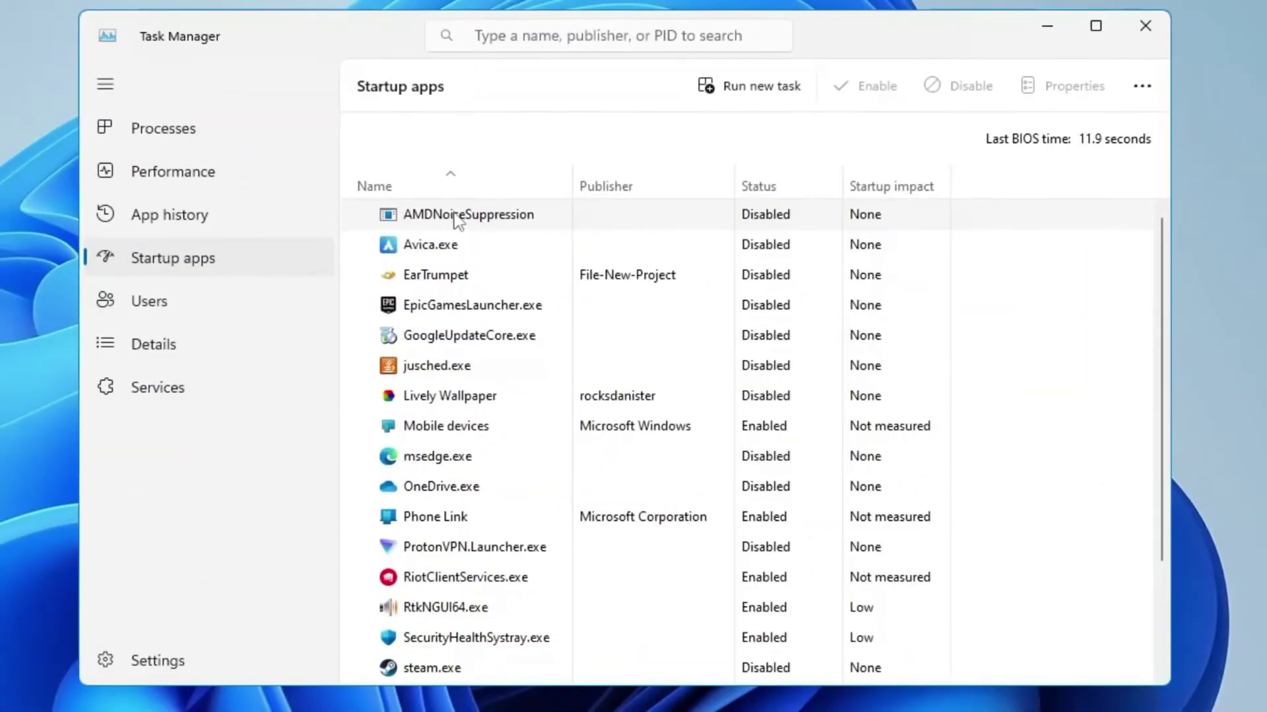
click(425, 248)
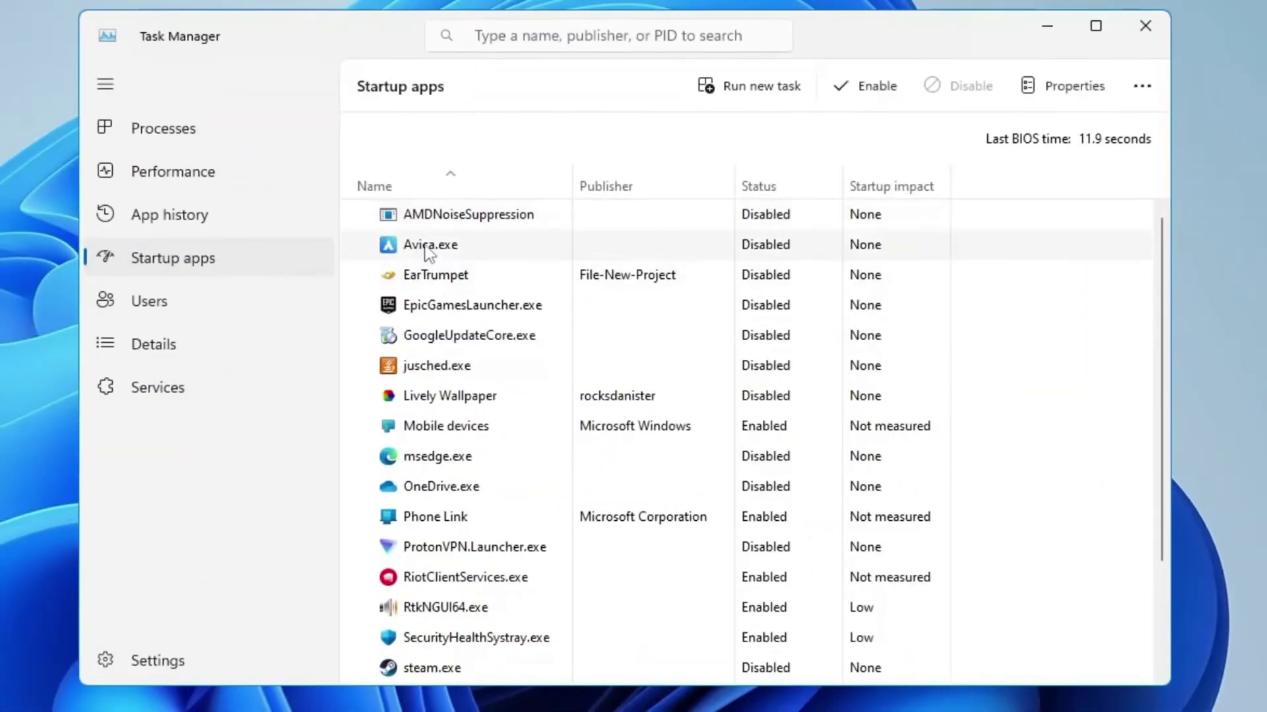
click(450, 457)
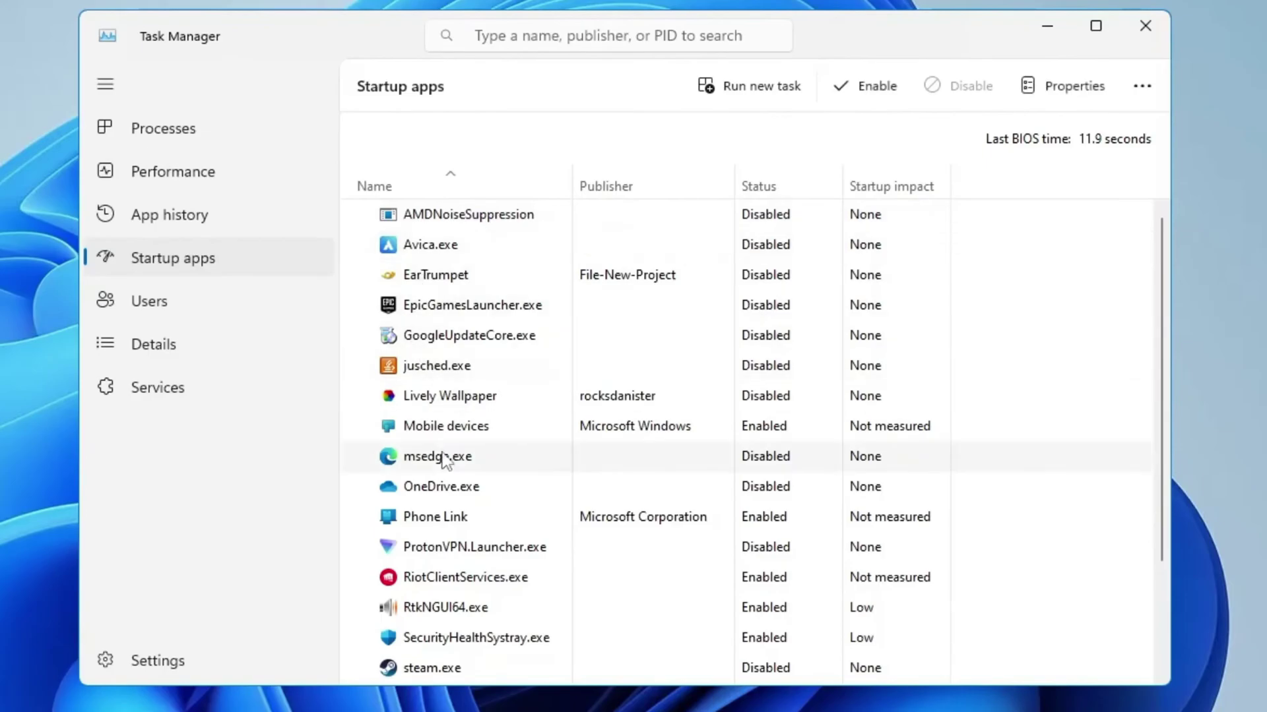
scroll(449, 459, down, 1)
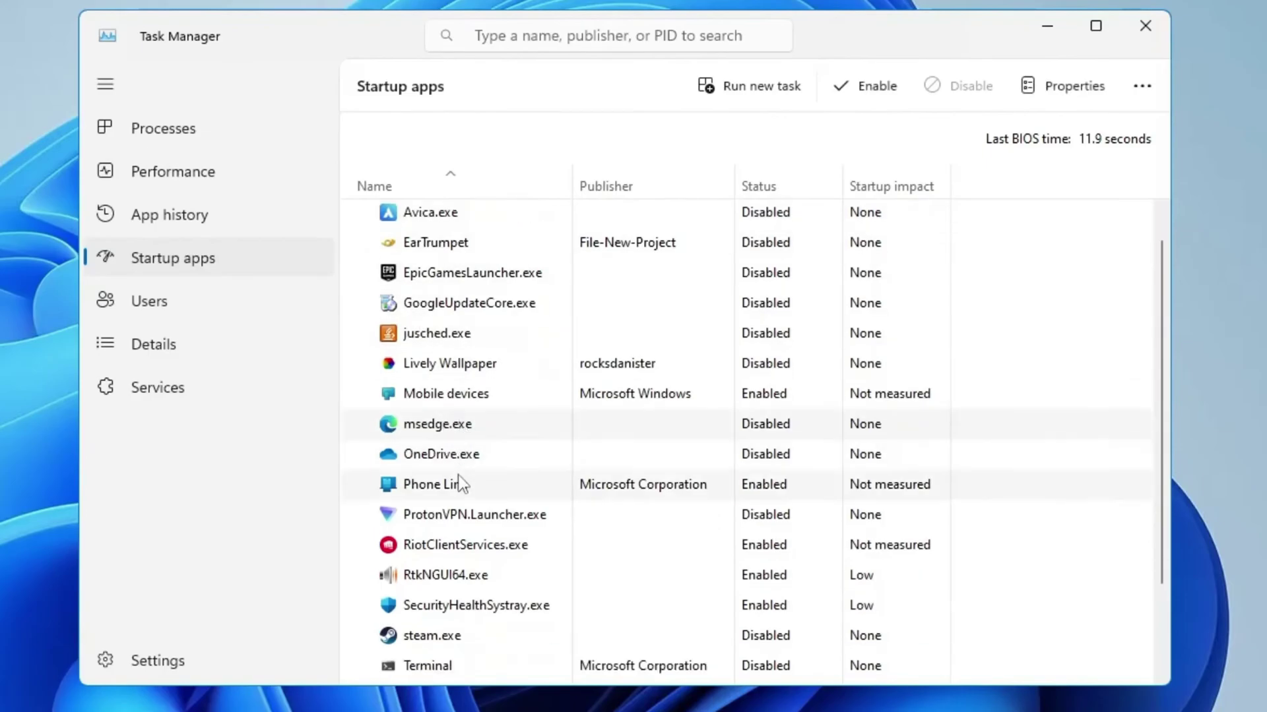
scroll(465, 501, down, 2)
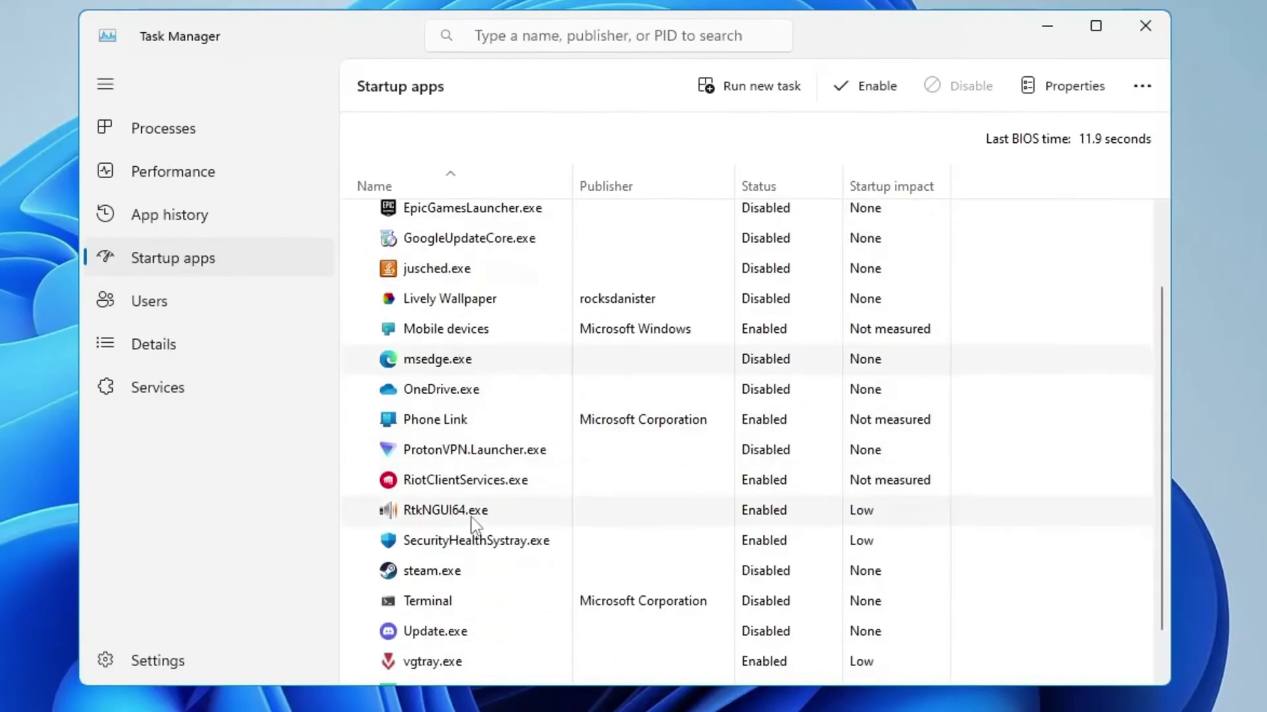
scroll(471, 517, down, 2)
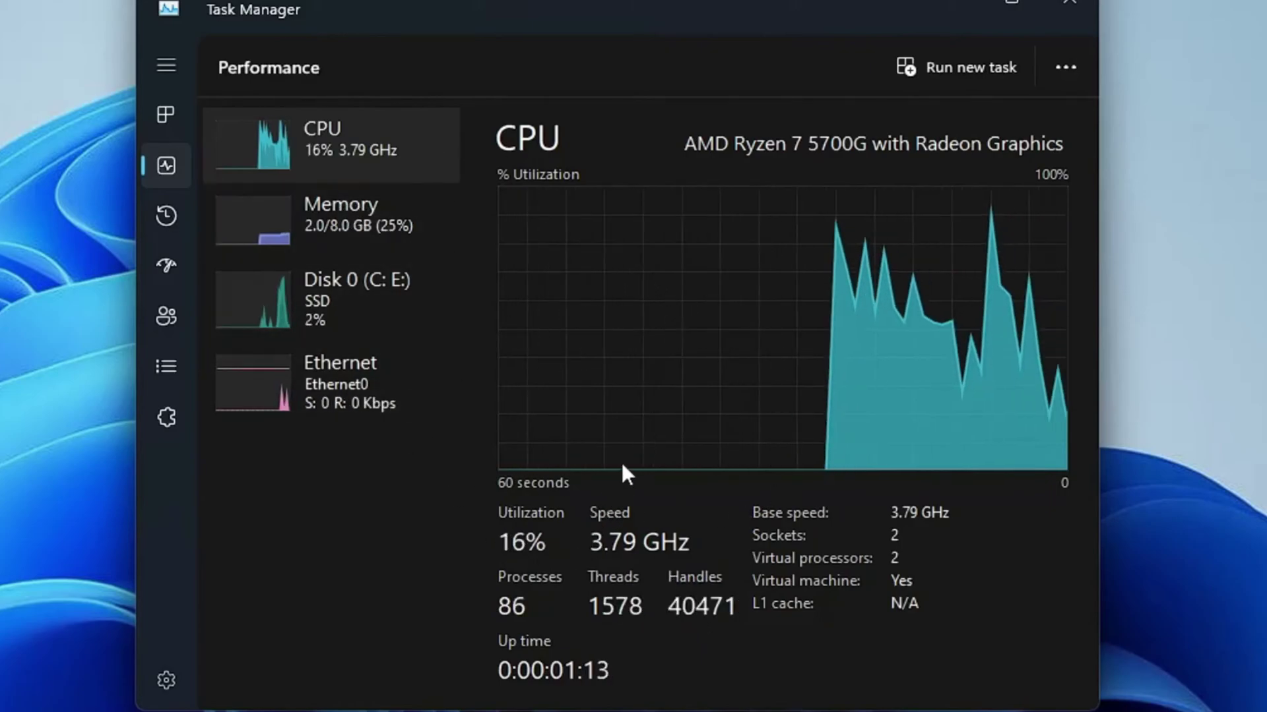
click(1065, 4)
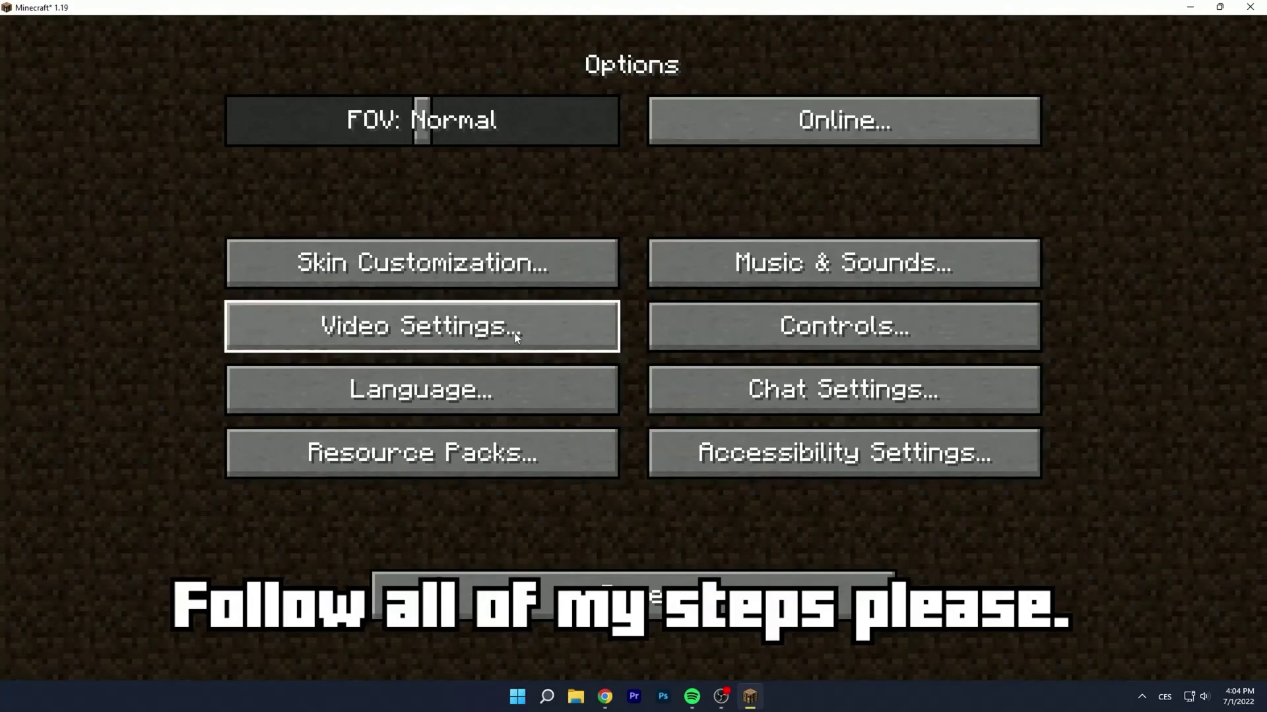
- Open the Video Settings in Minecraft's options and set Graphics to Fast
click(514, 333)
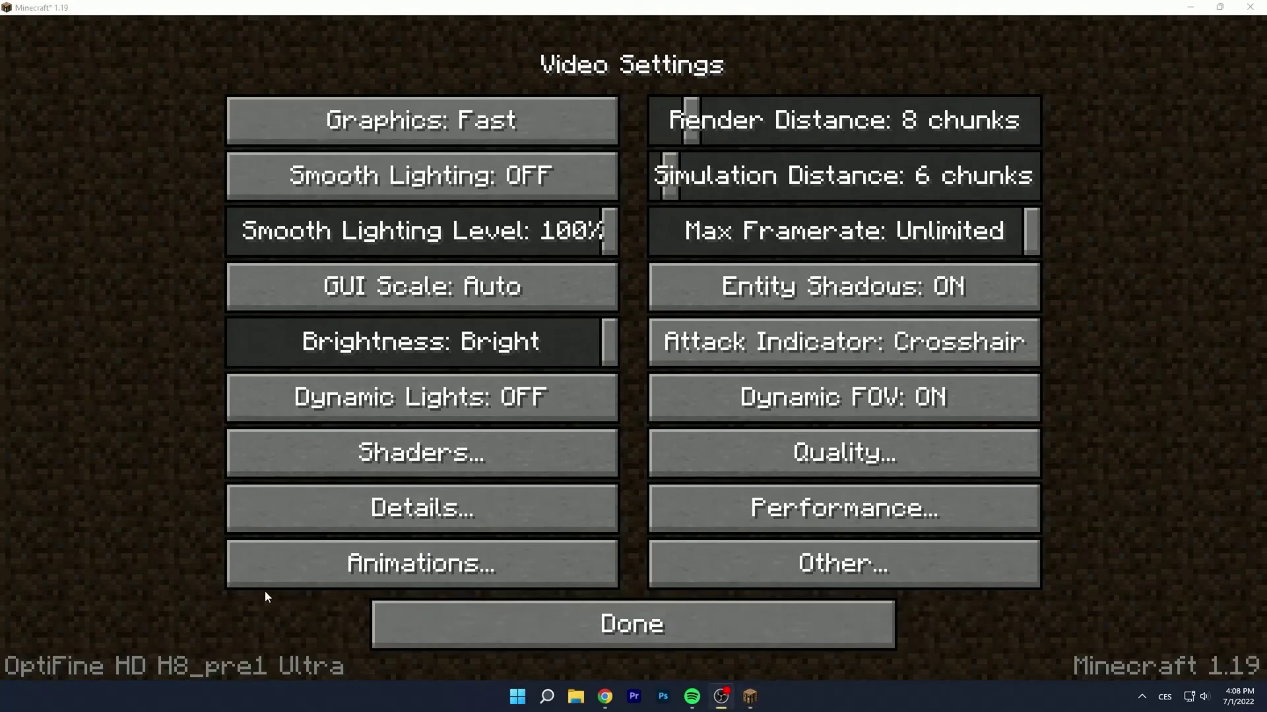
click(455, 126)
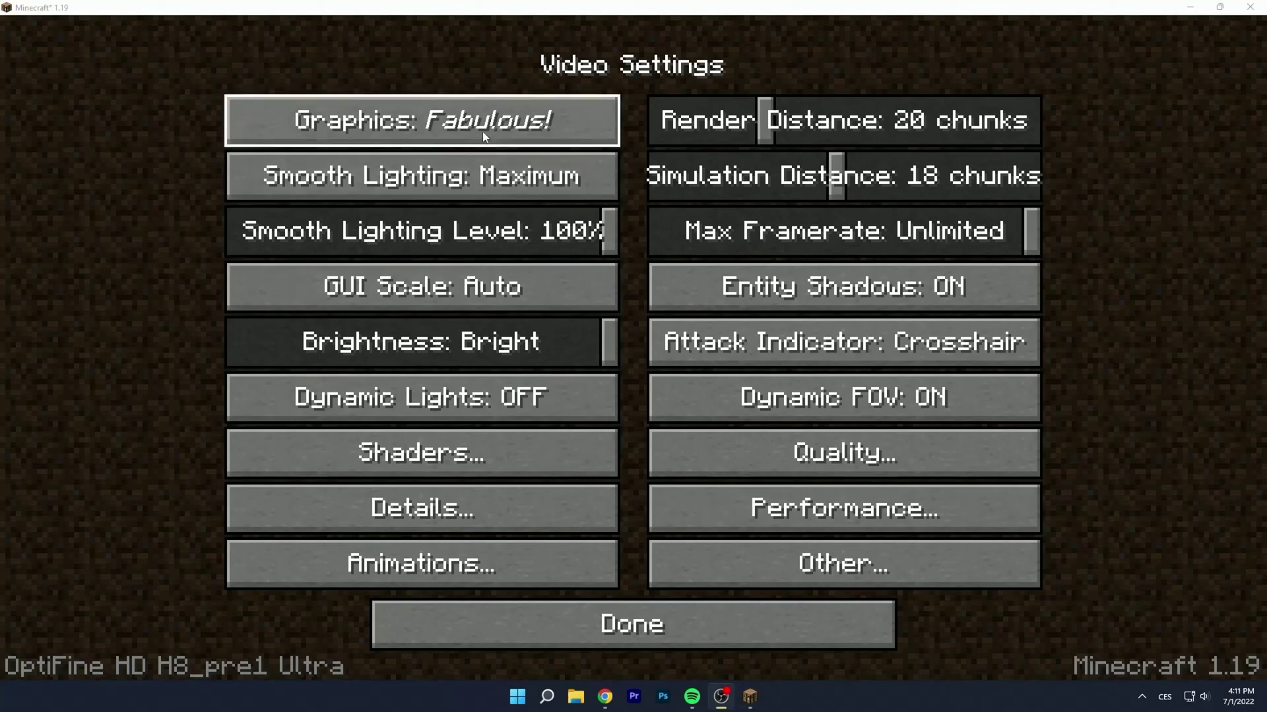
click(419, 134)
click(532, 120)
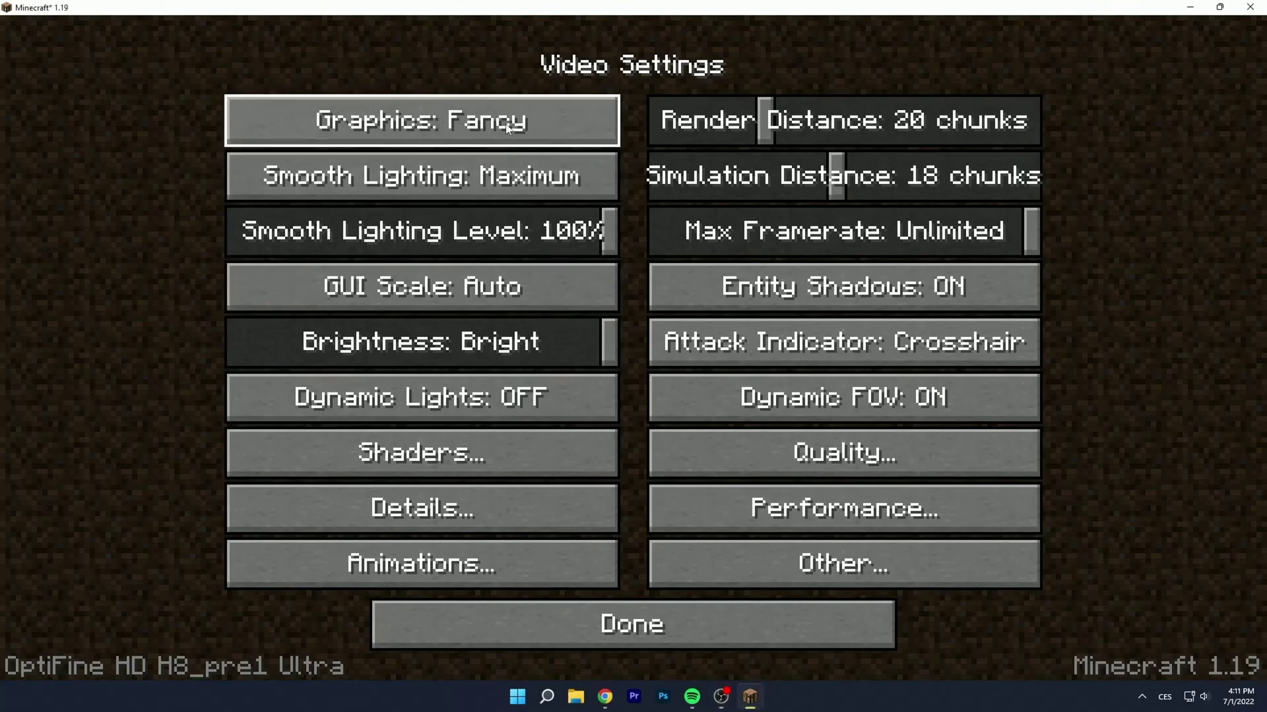
click(509, 129)
click(437, 128)
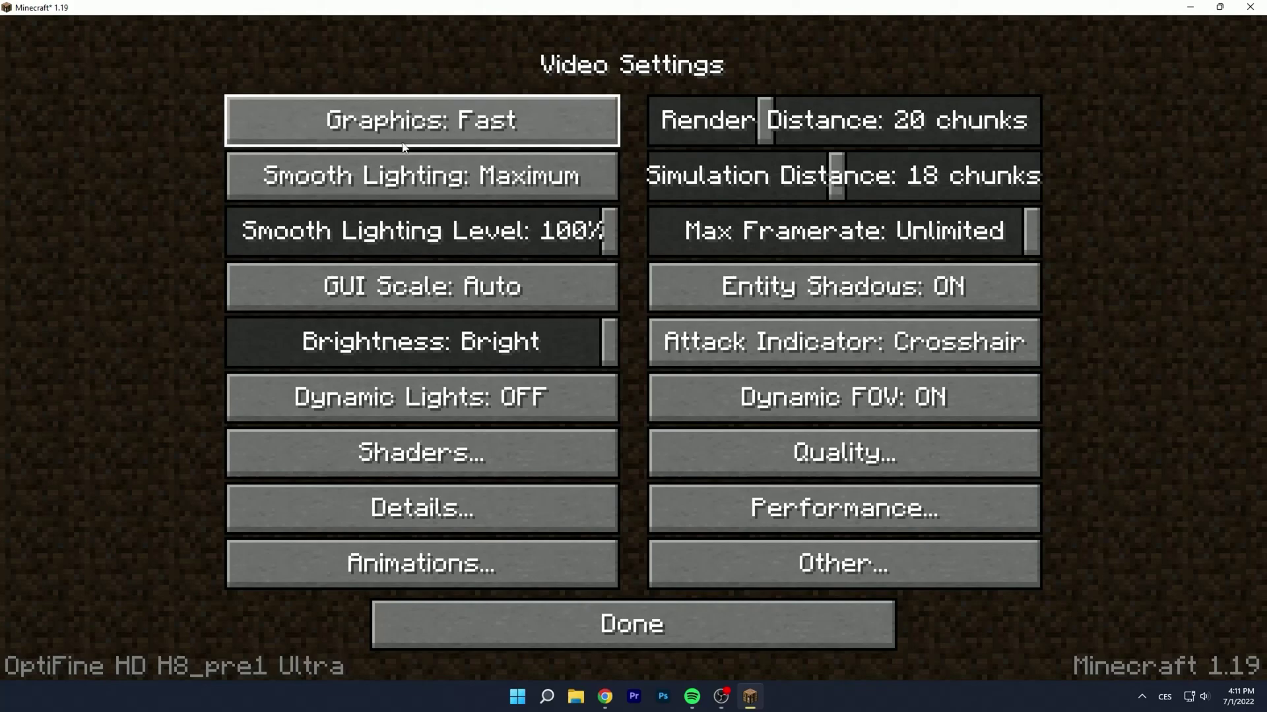
- Turn Smooth Lighting OFF and reduce the Smooth Lighting Level to OFF in Minecraft's Video Settings
click(508, 178)
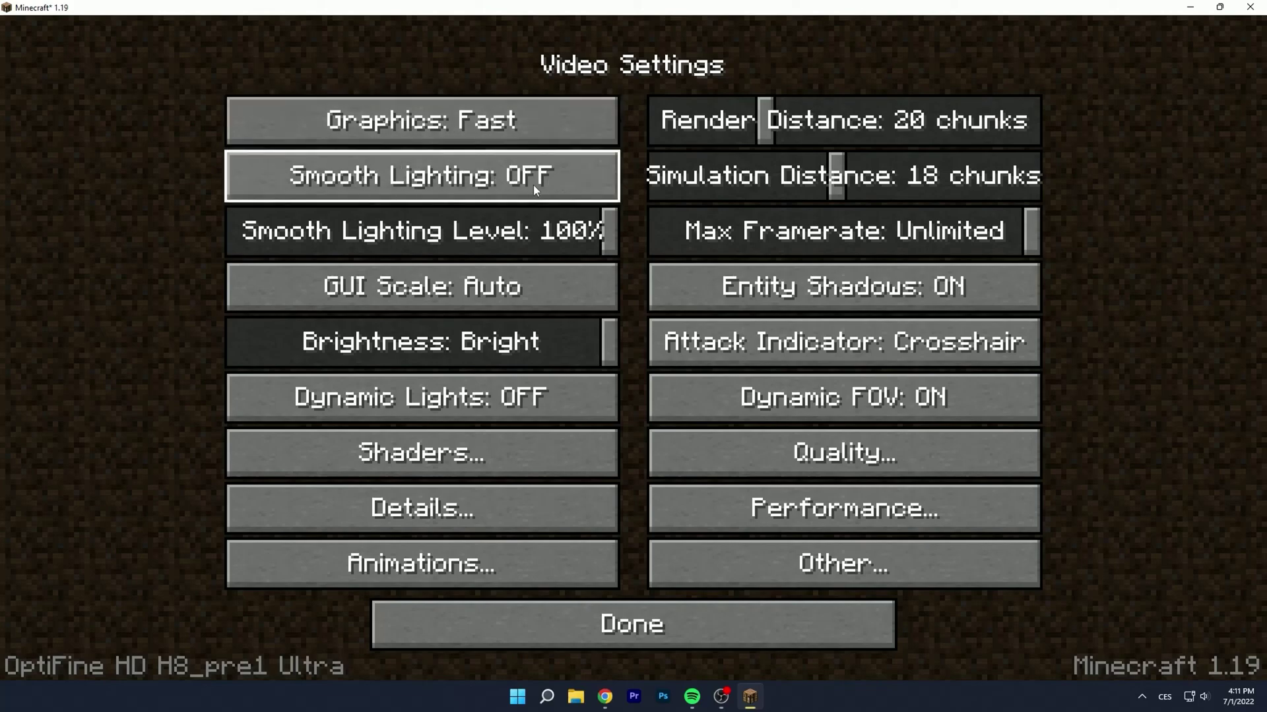
click(556, 181)
click(556, 180)
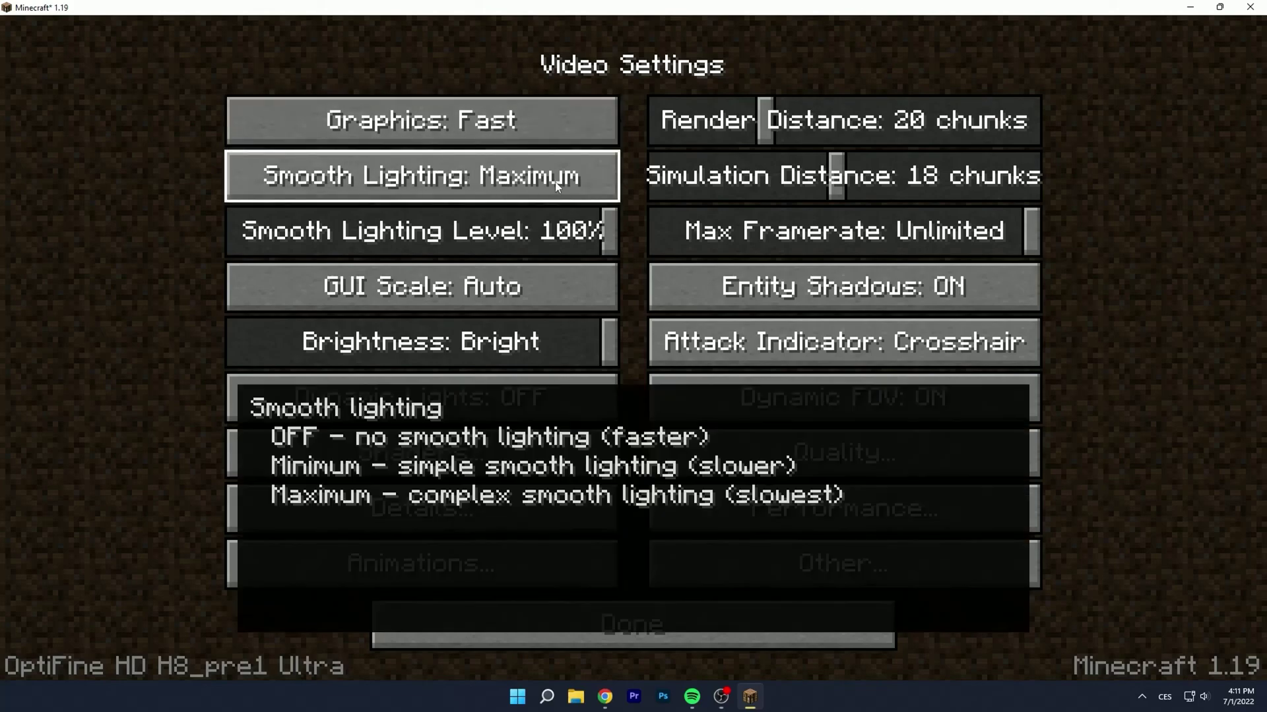
click(555, 181)
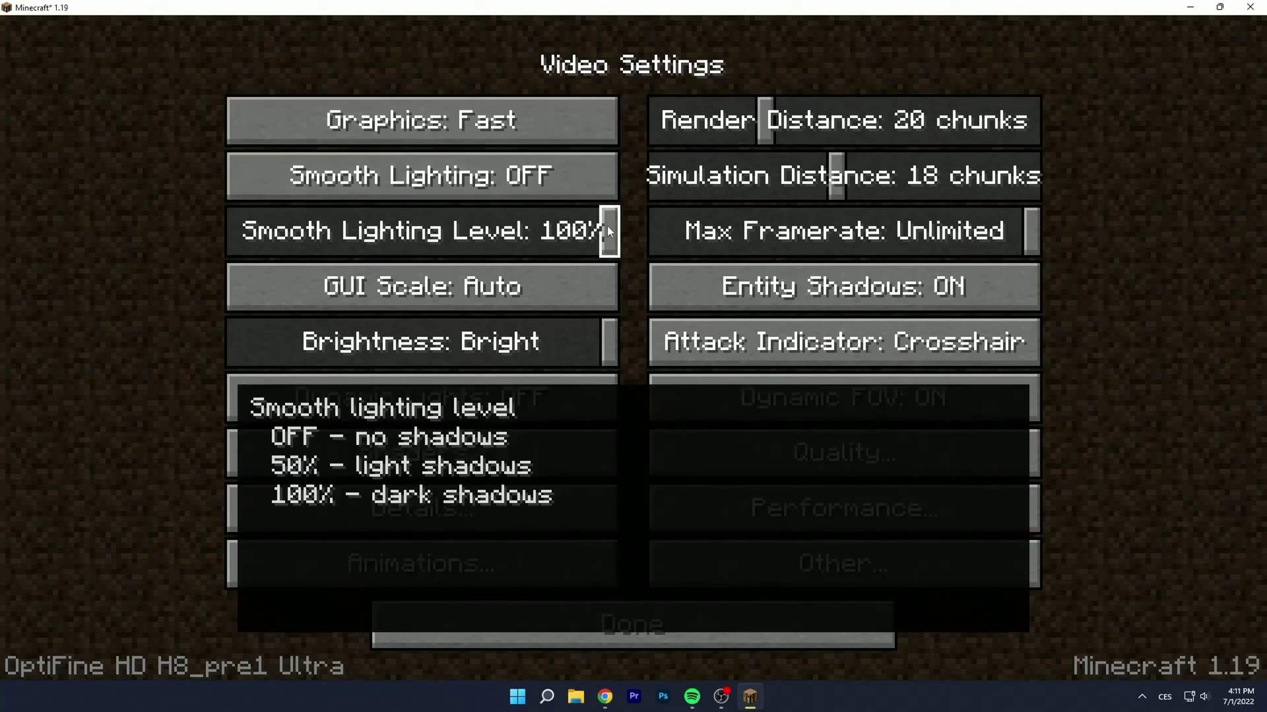
drag(607, 229, 232, 230)
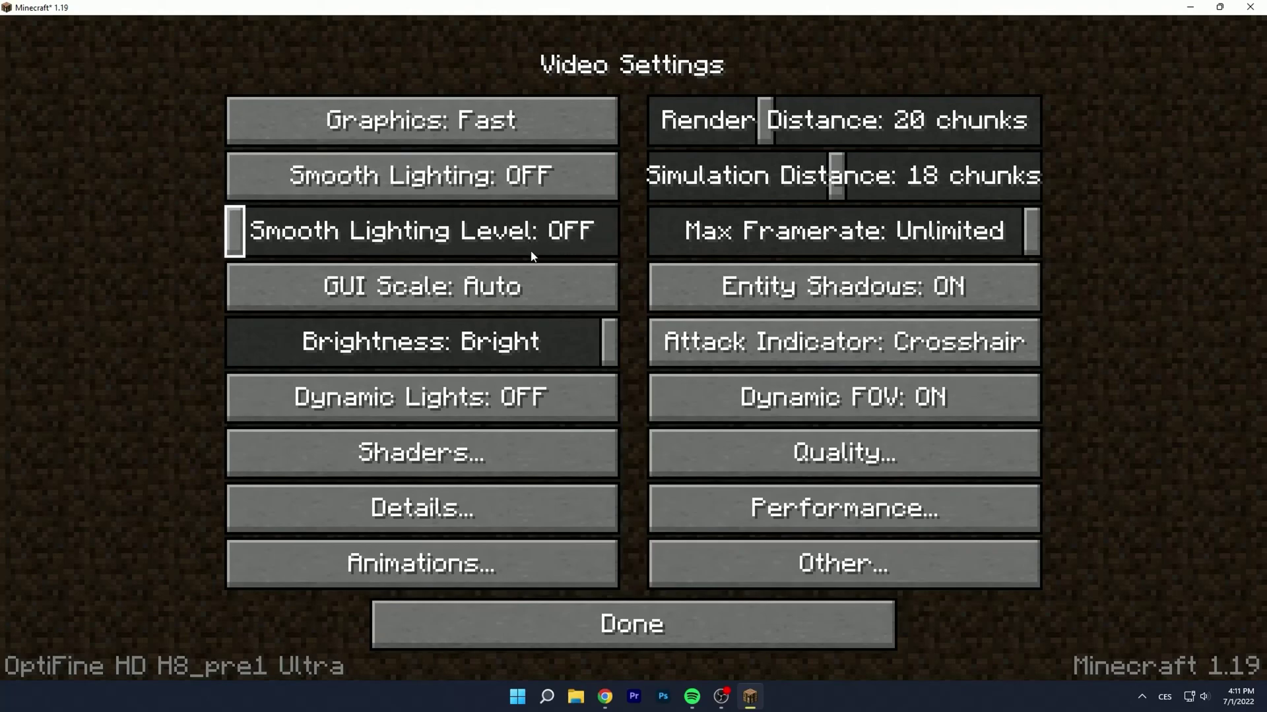
- Set Brightness to Bright, Render Distance to 6 chunks and Simulation Distance to 5 chunks
drag(575, 335, 619, 346)
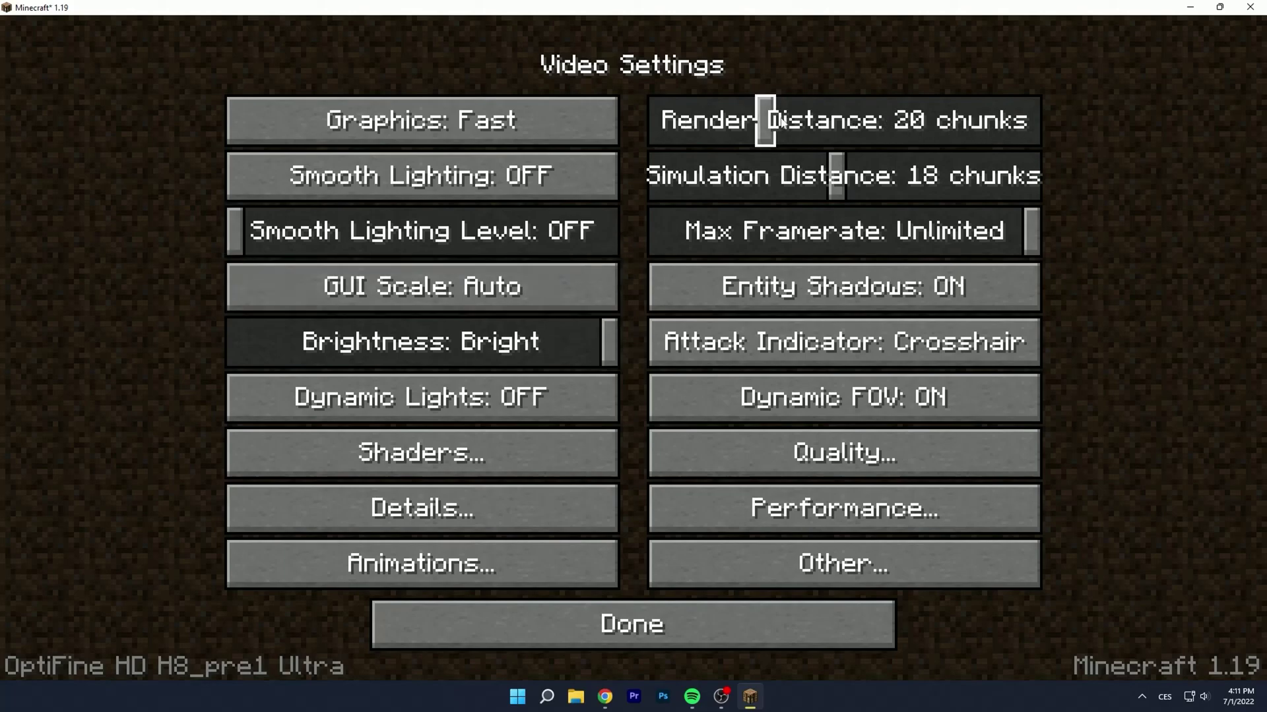
drag(765, 121, 685, 129)
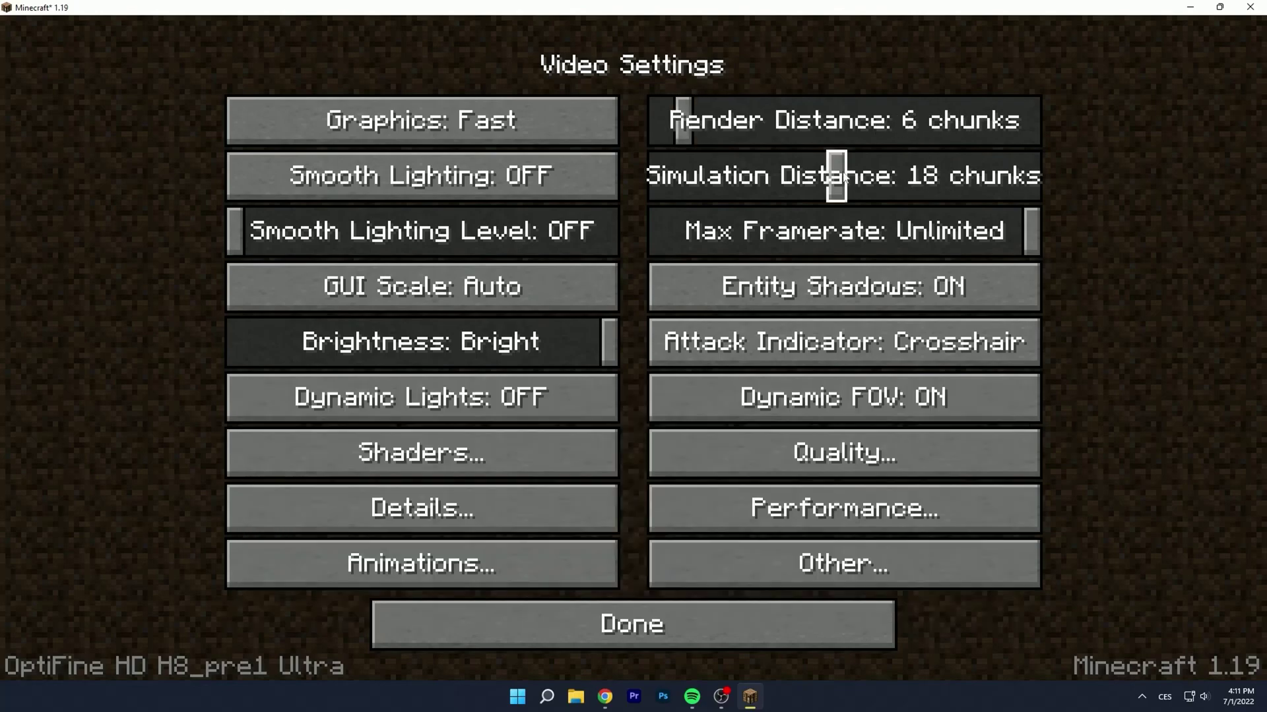
drag(844, 177, 659, 178)
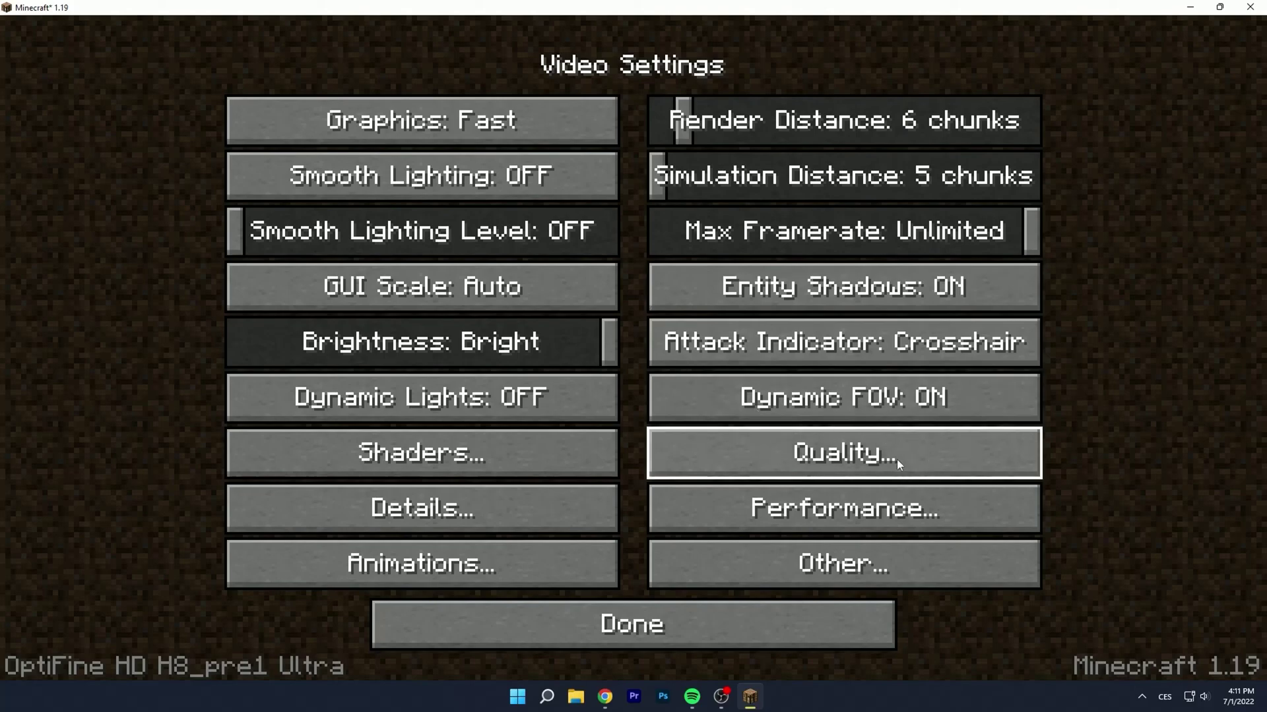
- Open the Quality Settings and set Mipmap Levels and Anisotropic Filtering to OFF
click(836, 452)
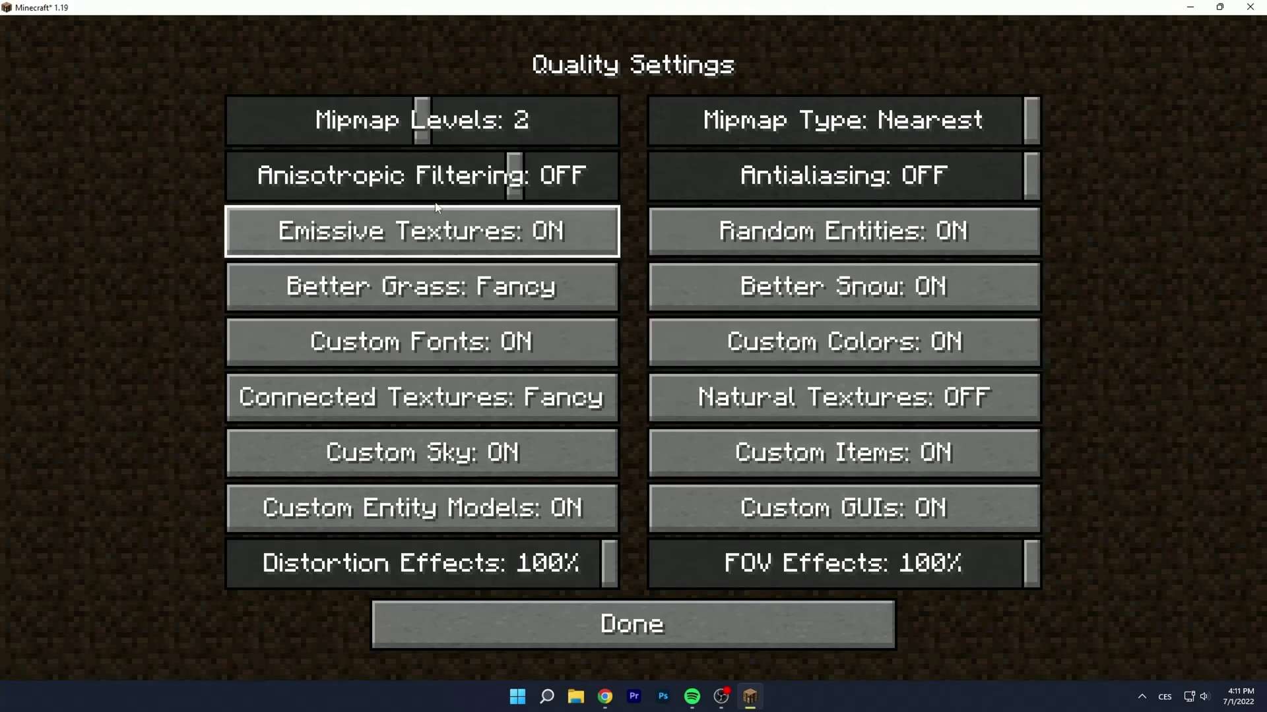
drag(426, 126, 228, 124)
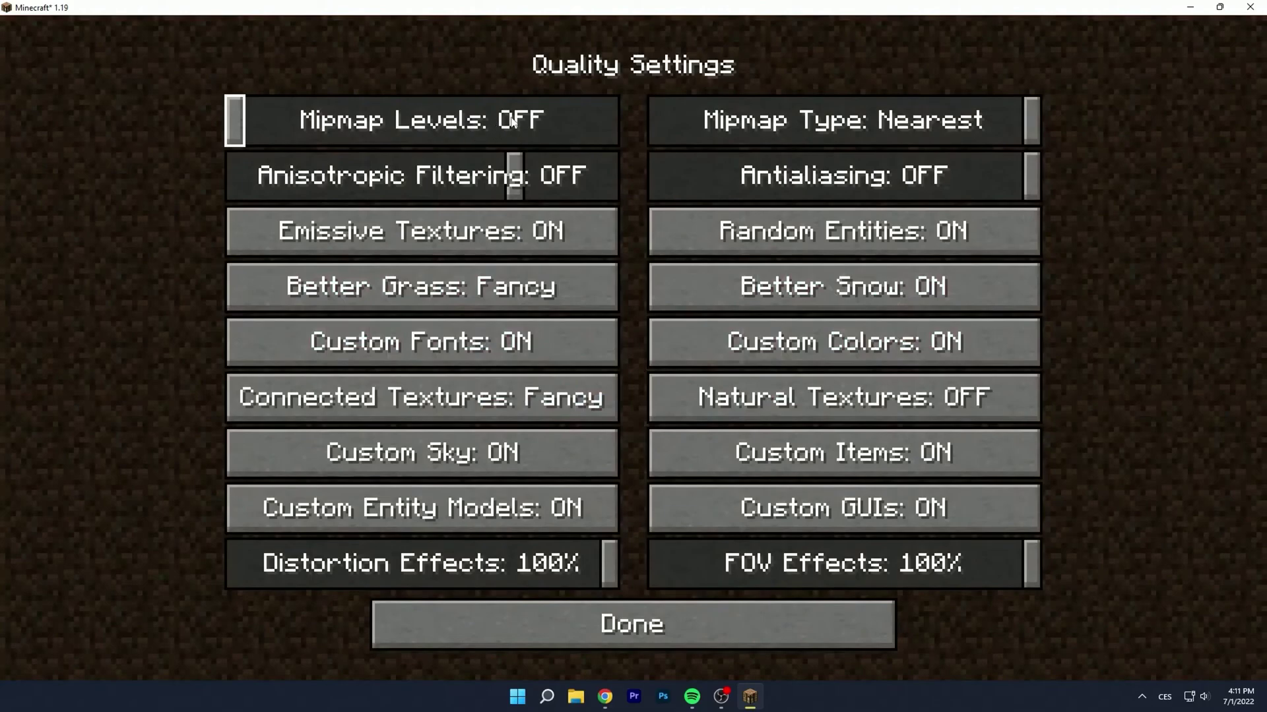
drag(516, 176, 239, 182)
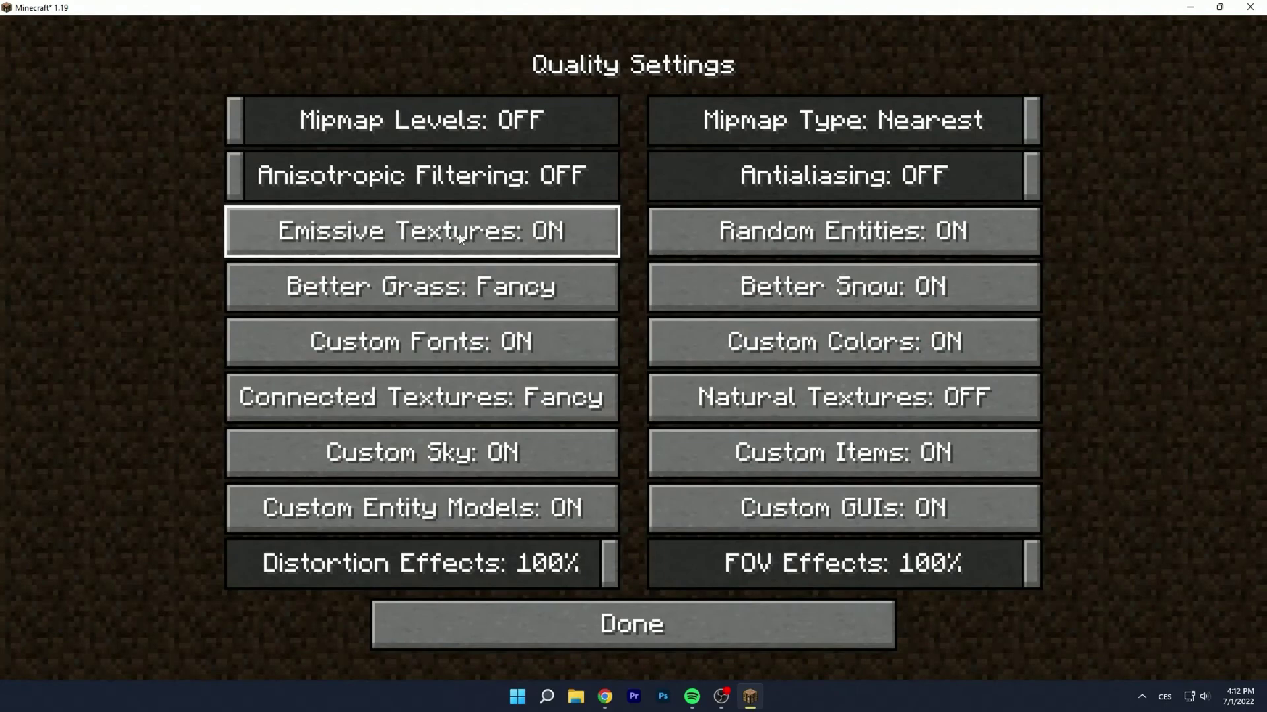
- Turn off Emissive Textures and set Better Grass to OFF in the Quality Settings
click(420, 233)
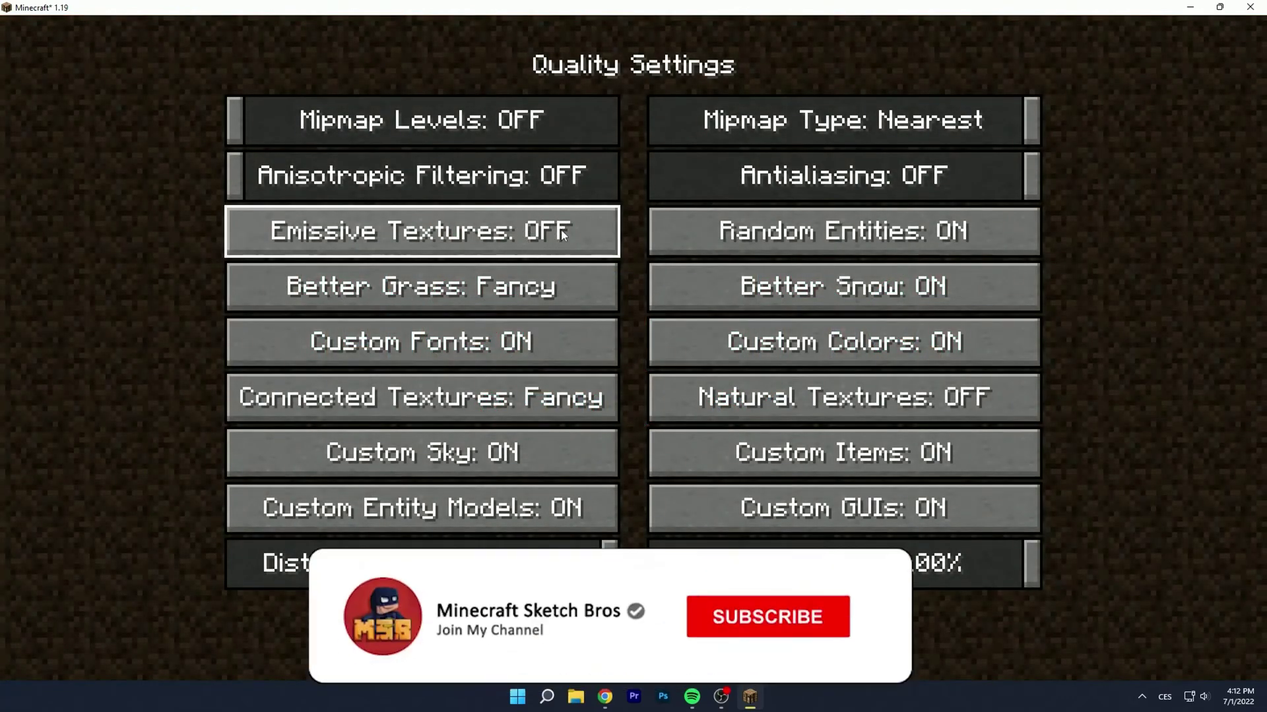
click(475, 299)
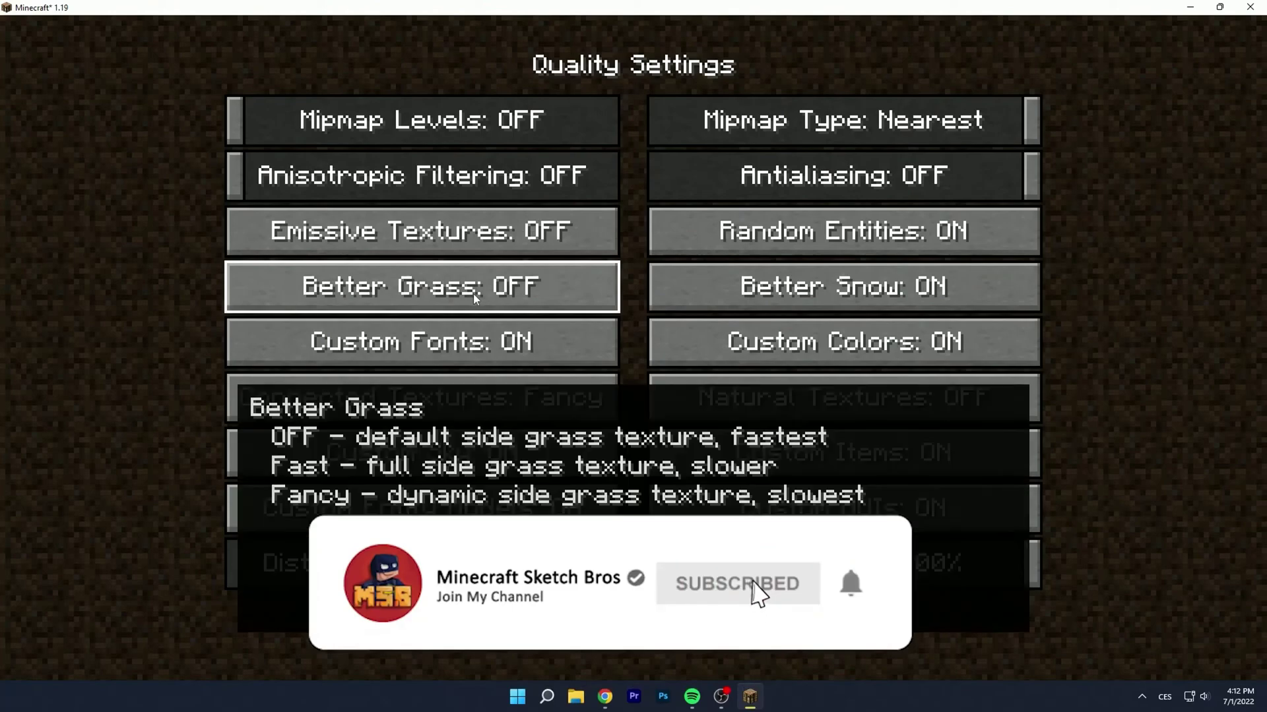
click(475, 299)
click(475, 299)
click(475, 299)
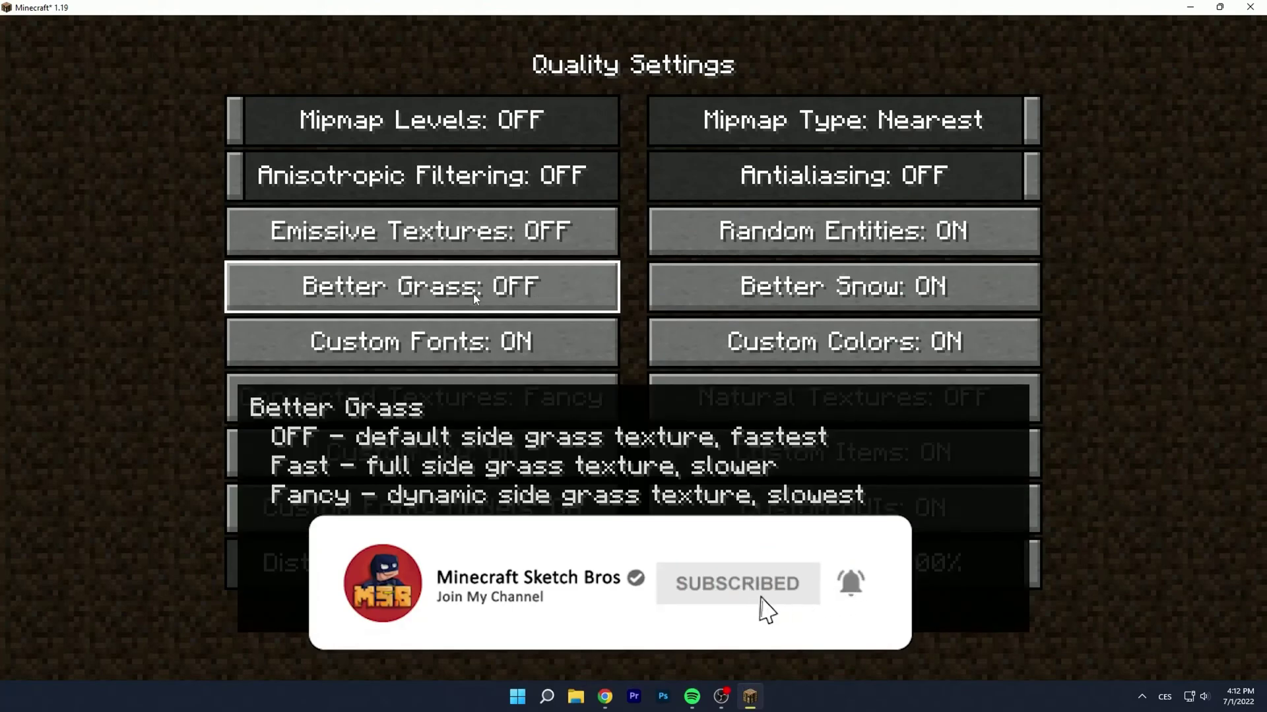